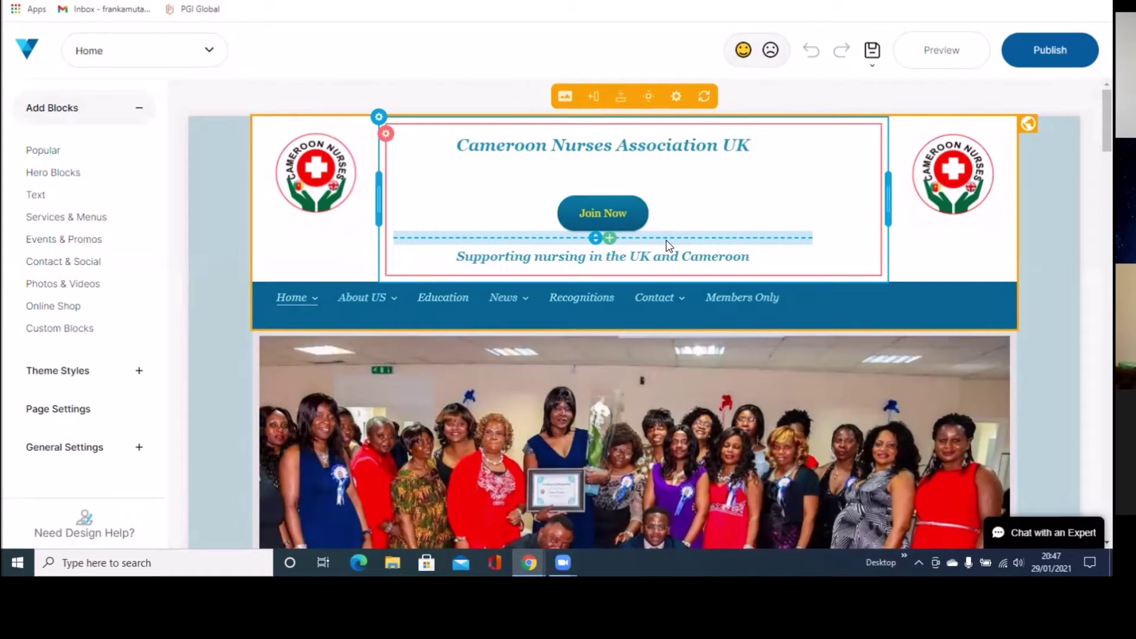
Step: Create a new Contact-type page with the Sidebar Left layout, saved as 'Contact 2'
click(62, 411)
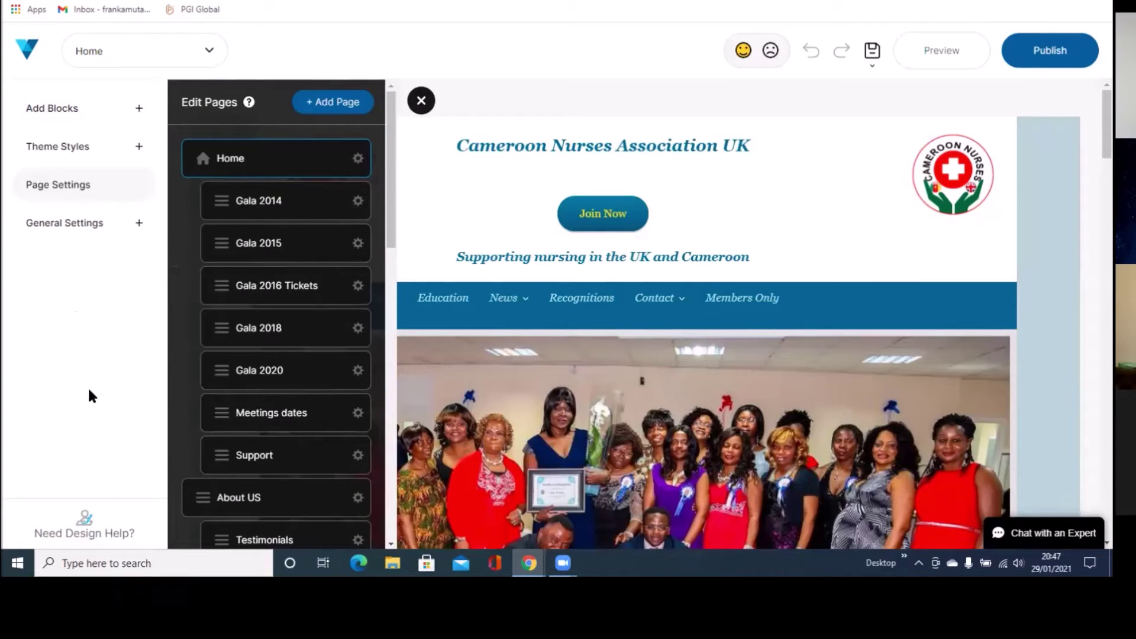
click(336, 105)
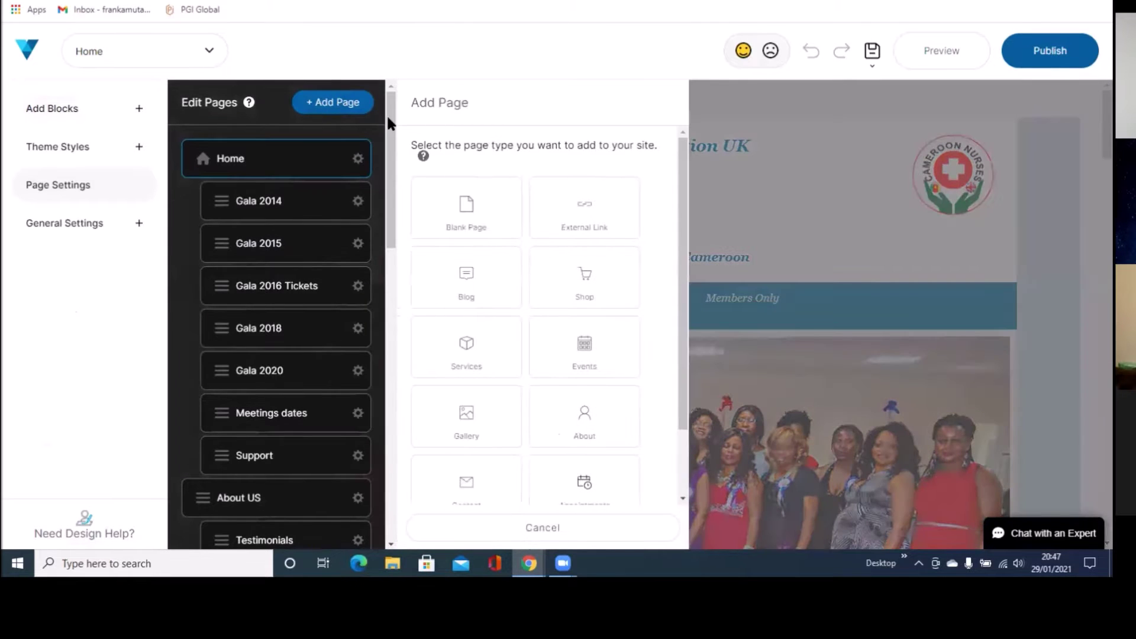
drag(685, 193, 665, 262)
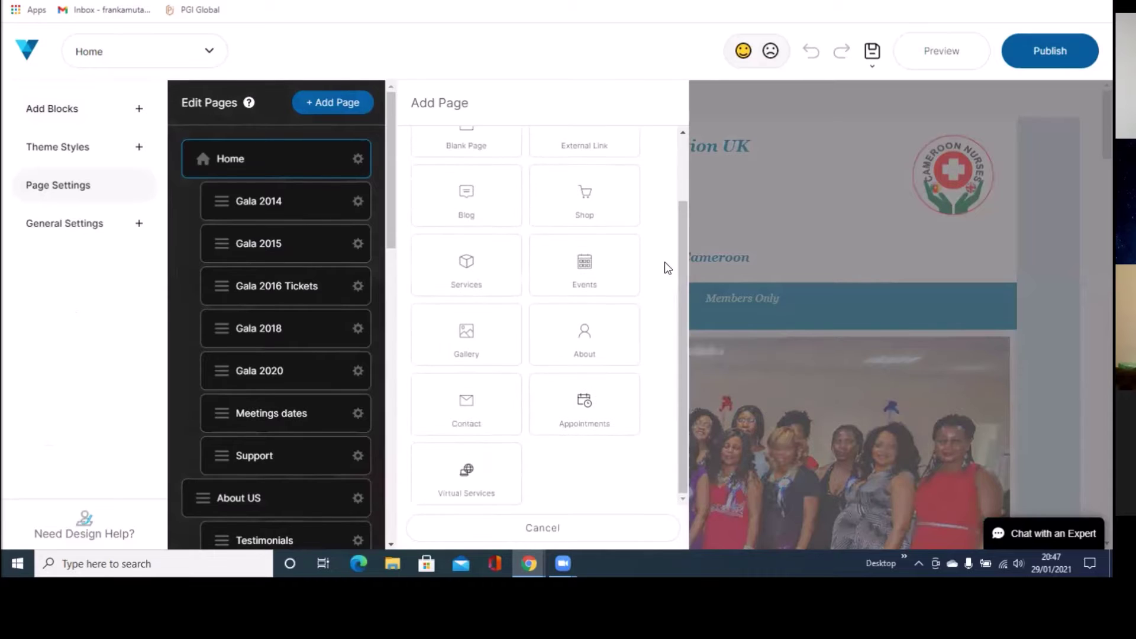
click(498, 405)
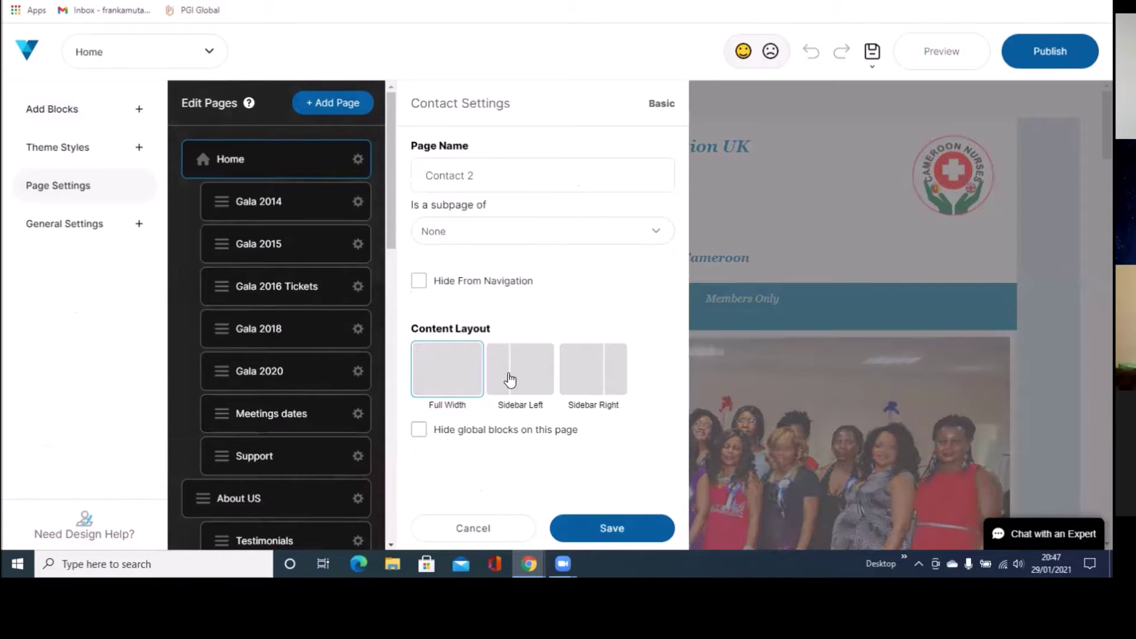
click(509, 379)
click(575, 523)
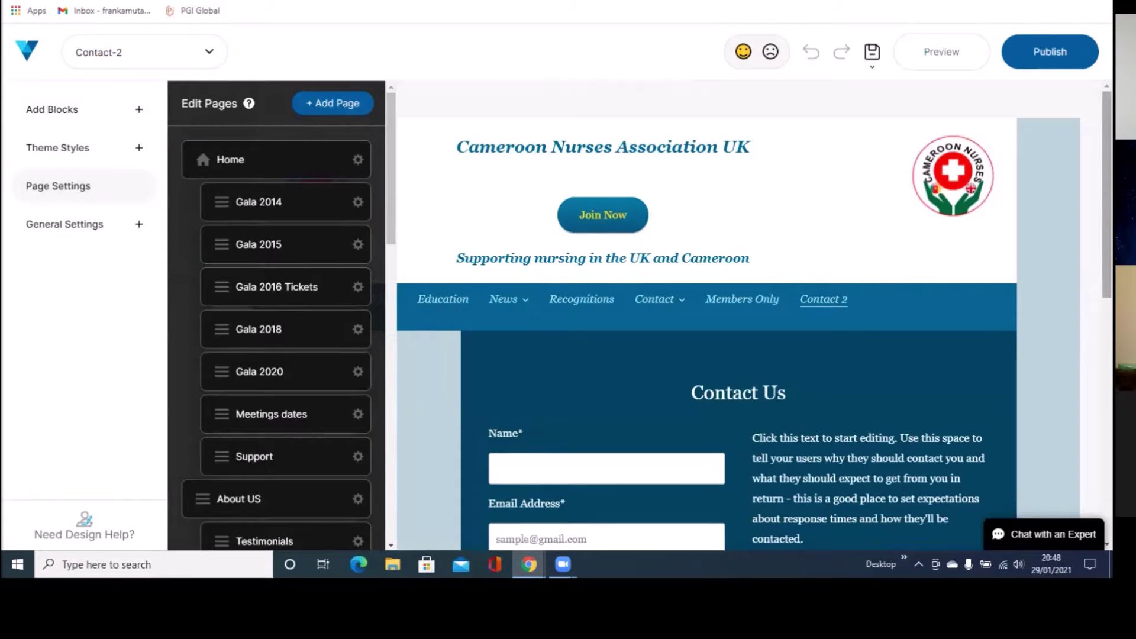
Step: Scroll through the Contact 2 page, select the Contact Us block and its form, then return to the top
scroll(1106, 202, down, 1)
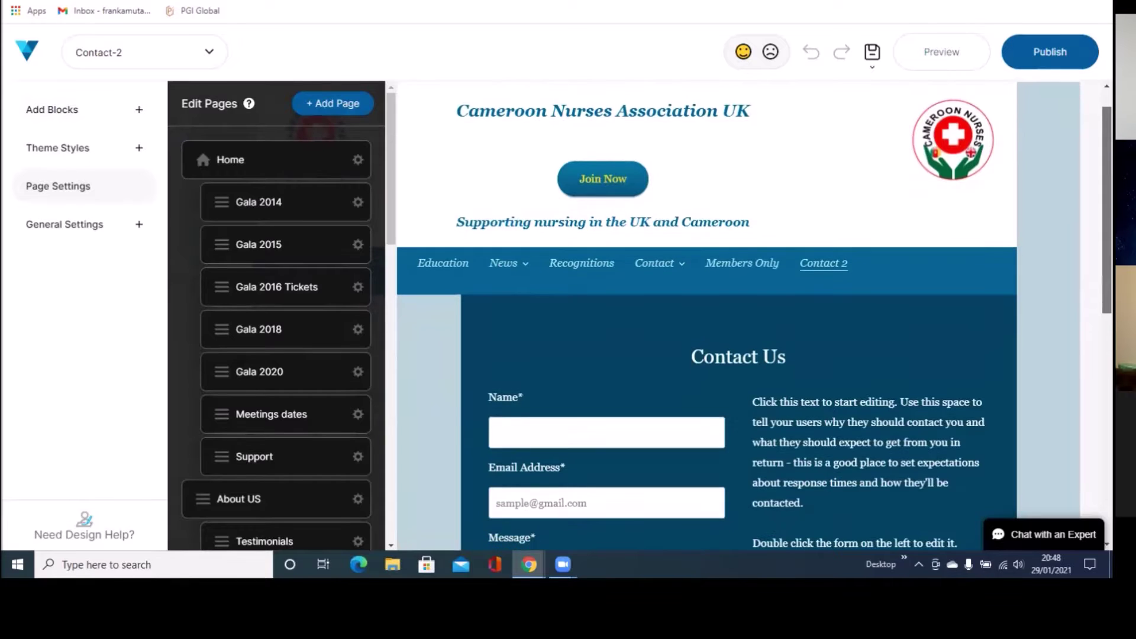
scroll(706, 317, down, 3)
scroll(706, 316, down, 1)
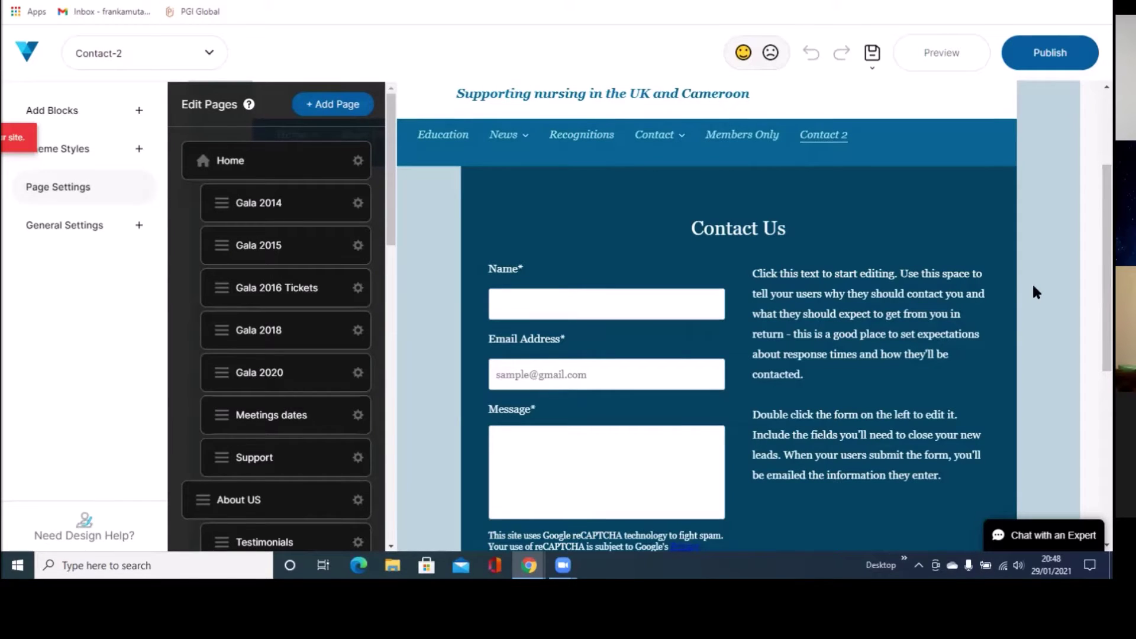
click(664, 305)
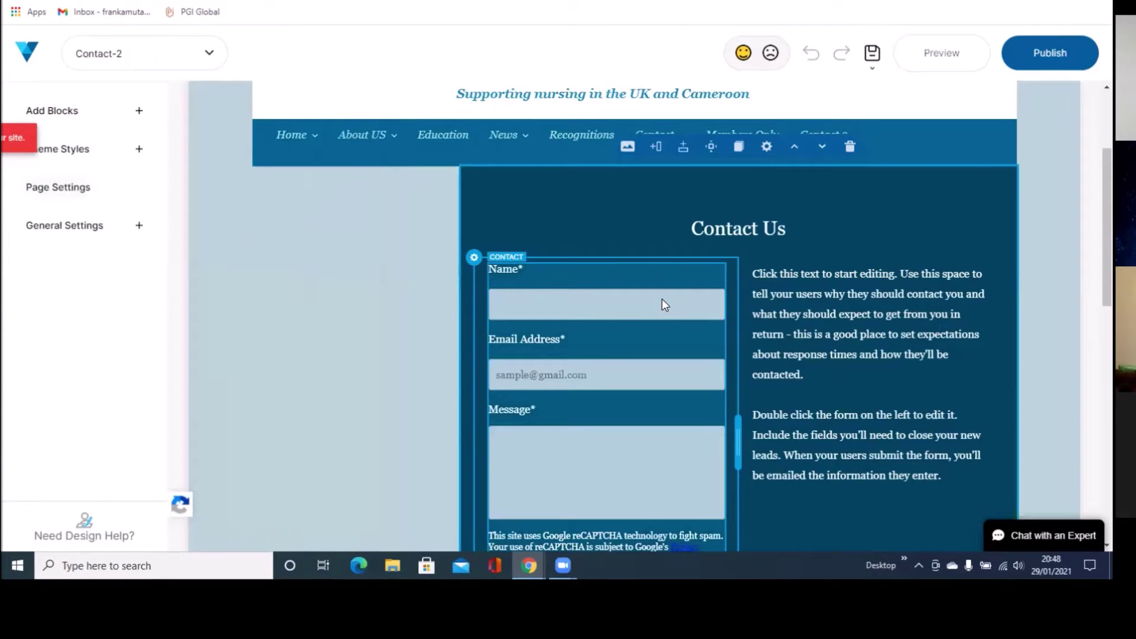
click(623, 310)
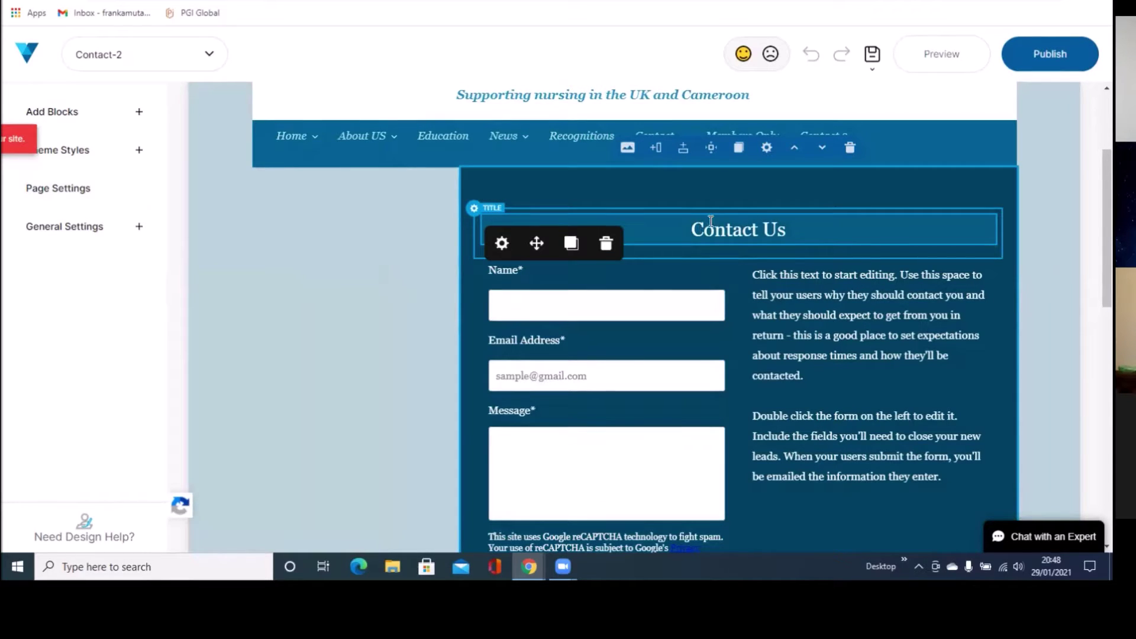
scroll(796, 236, down, 10)
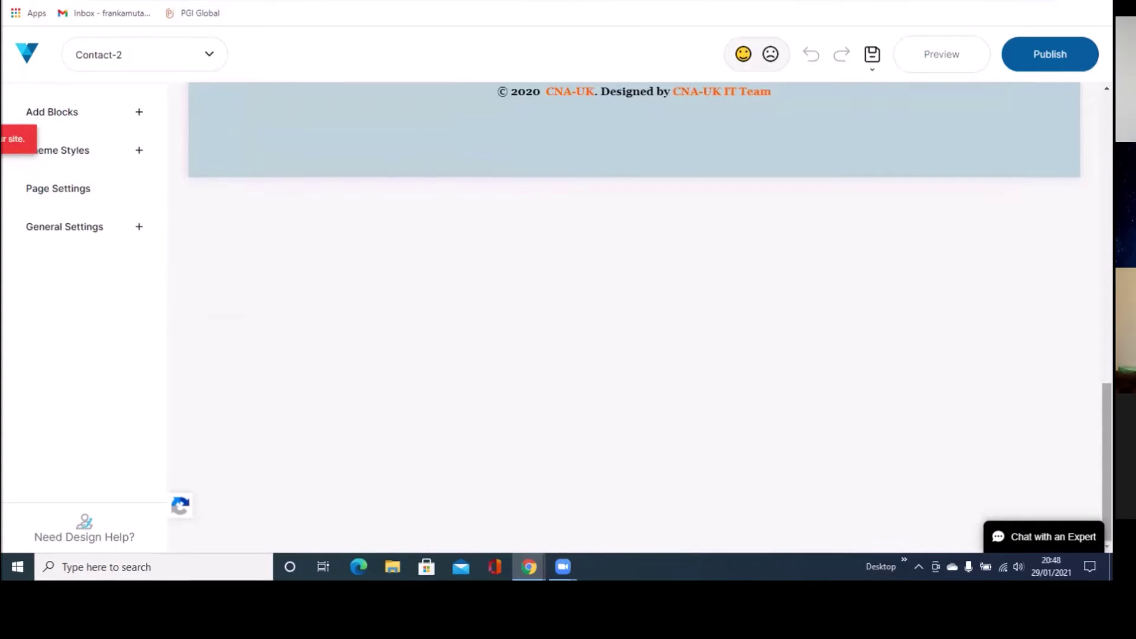
scroll(634, 284, up, 5)
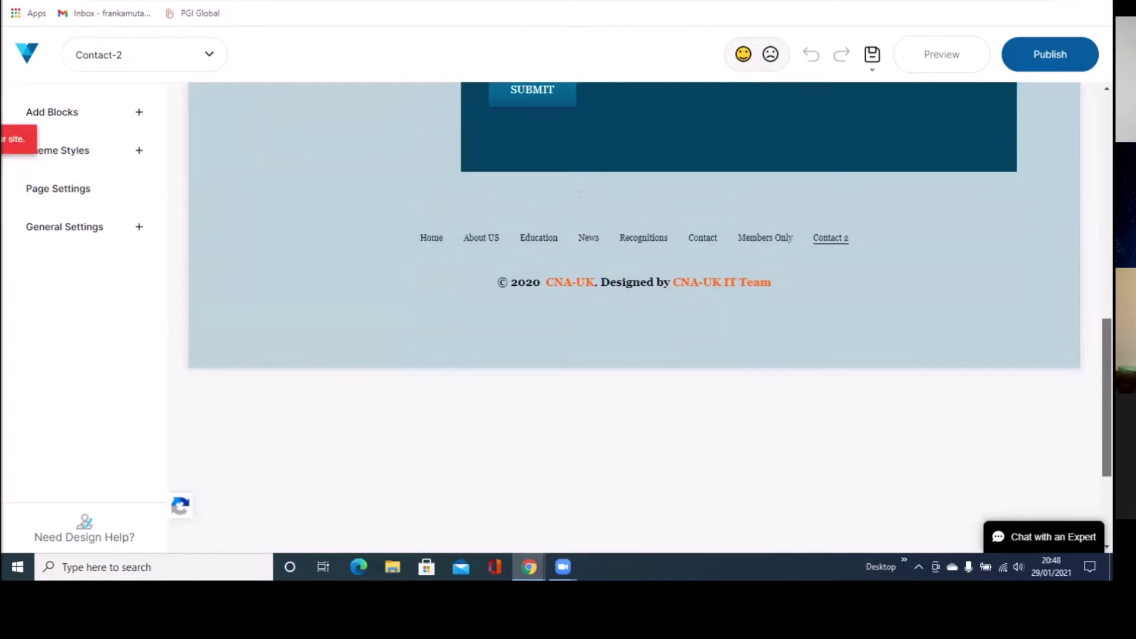
scroll(651, 308, up, 5)
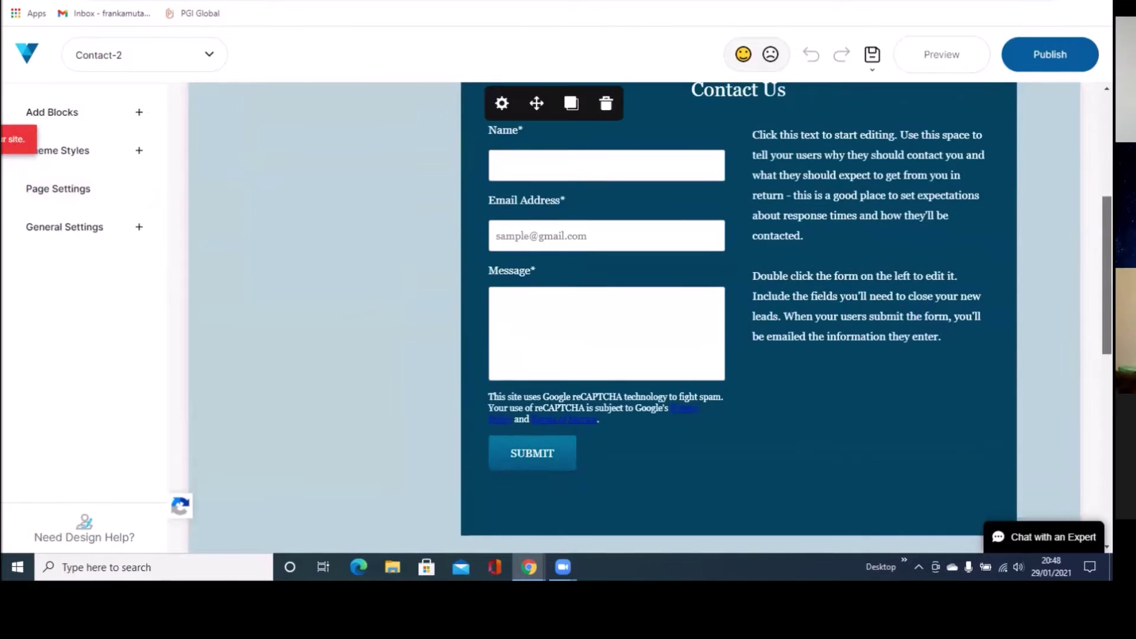
scroll(680, 316, up, 1)
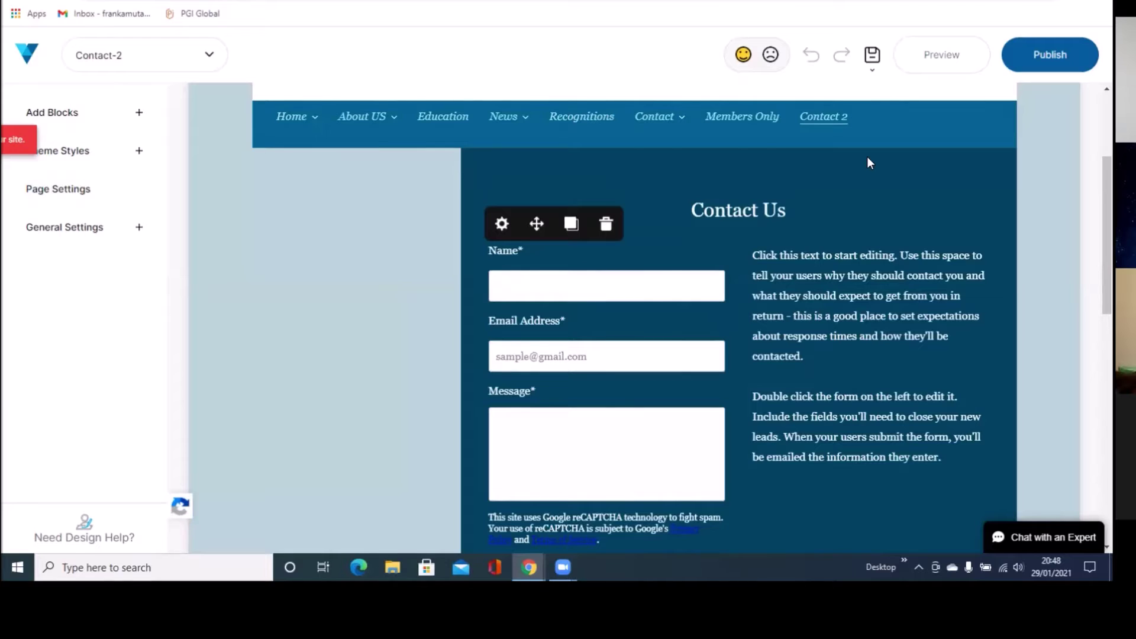
Step: Replace the contact section heading 'Contact Us' with 'Contact Me'
mouse_move(867, 156)
double_click(793, 209)
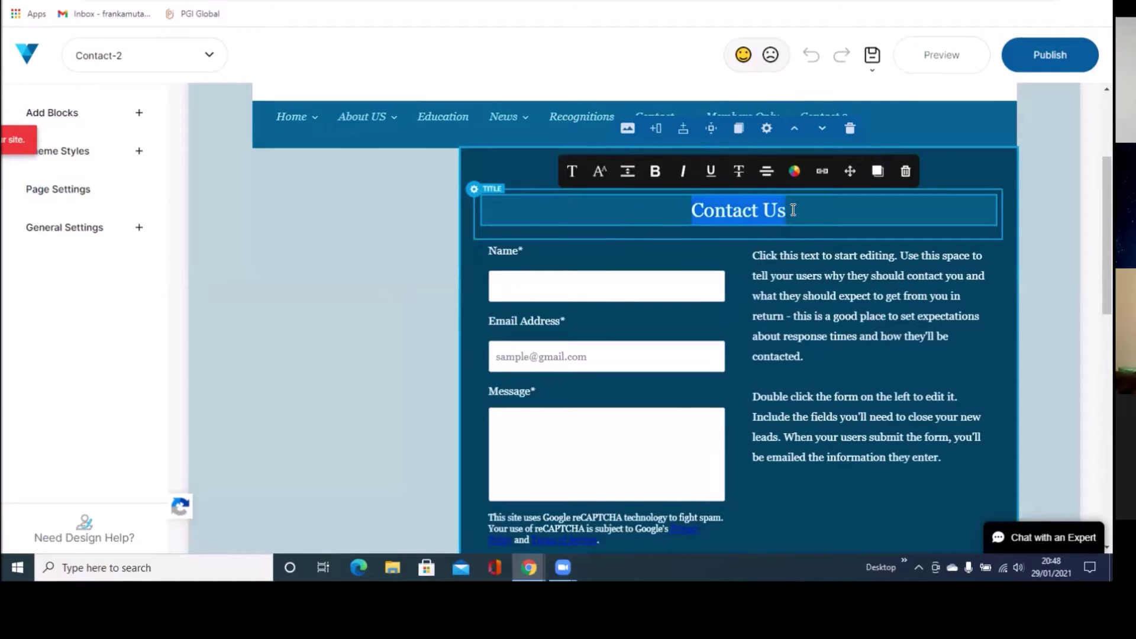
key(BackSpace)
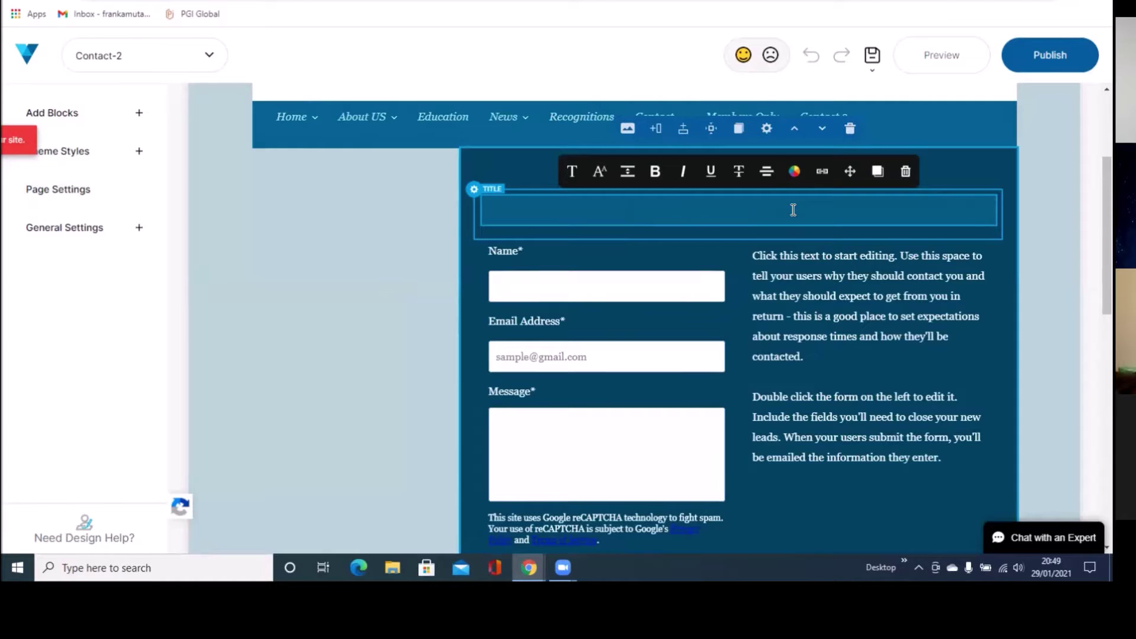
text(Contact b)
key(BackSpace)
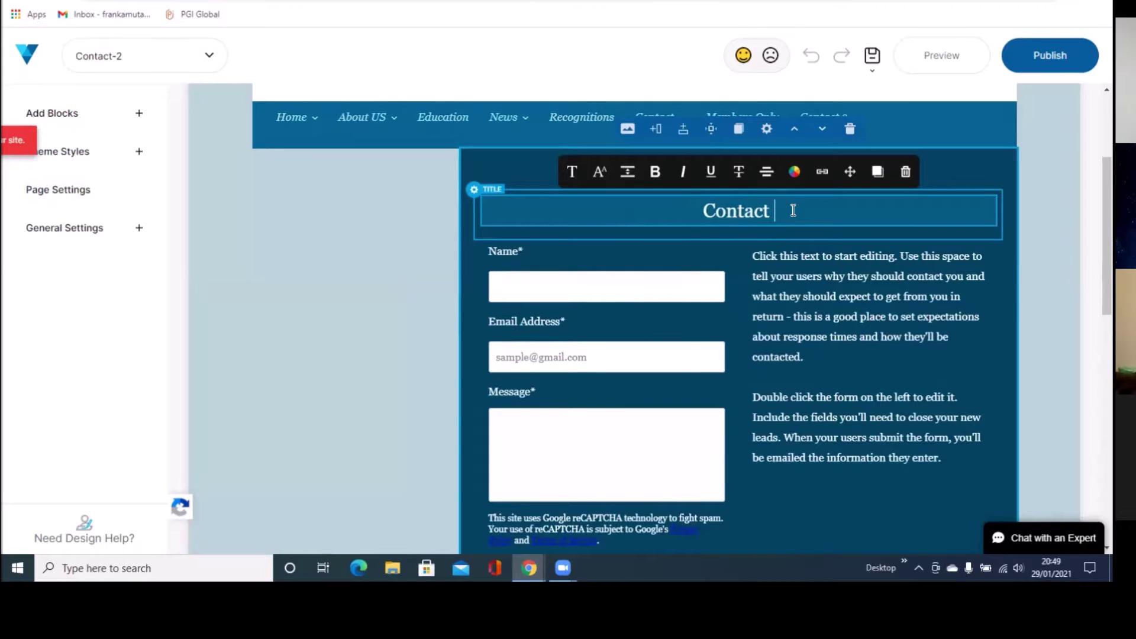
text(M)
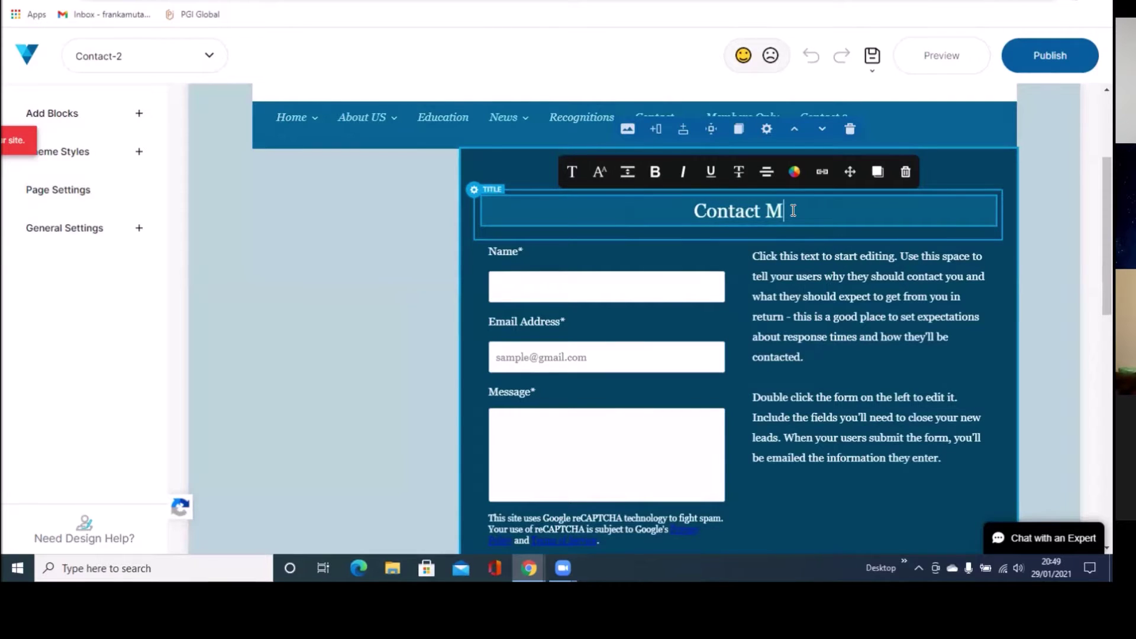
text(e)
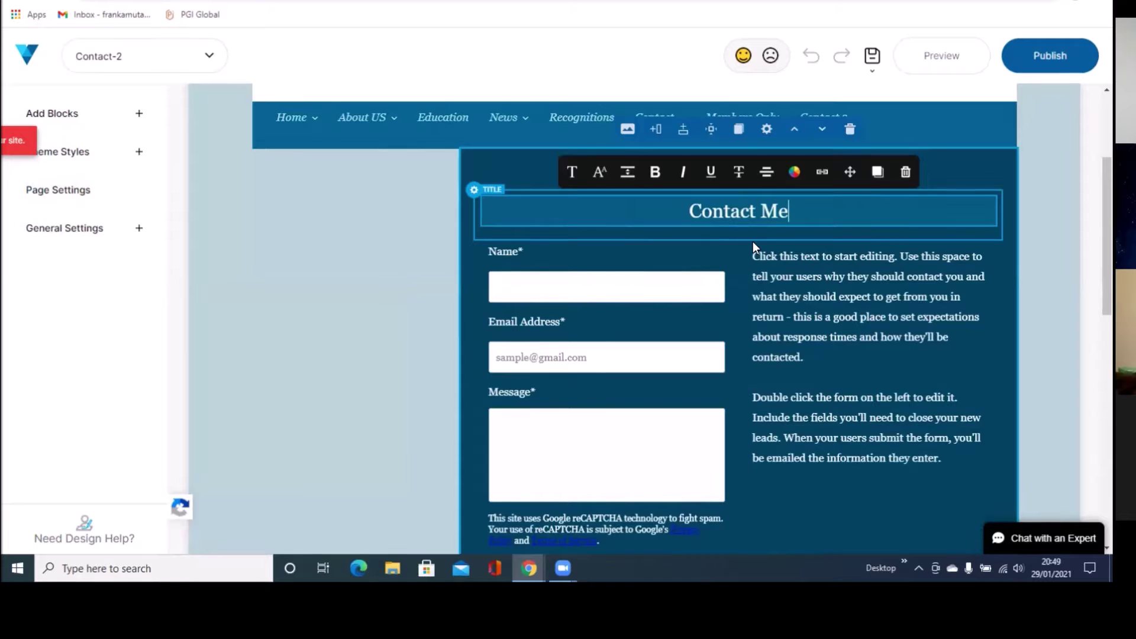
click(588, 299)
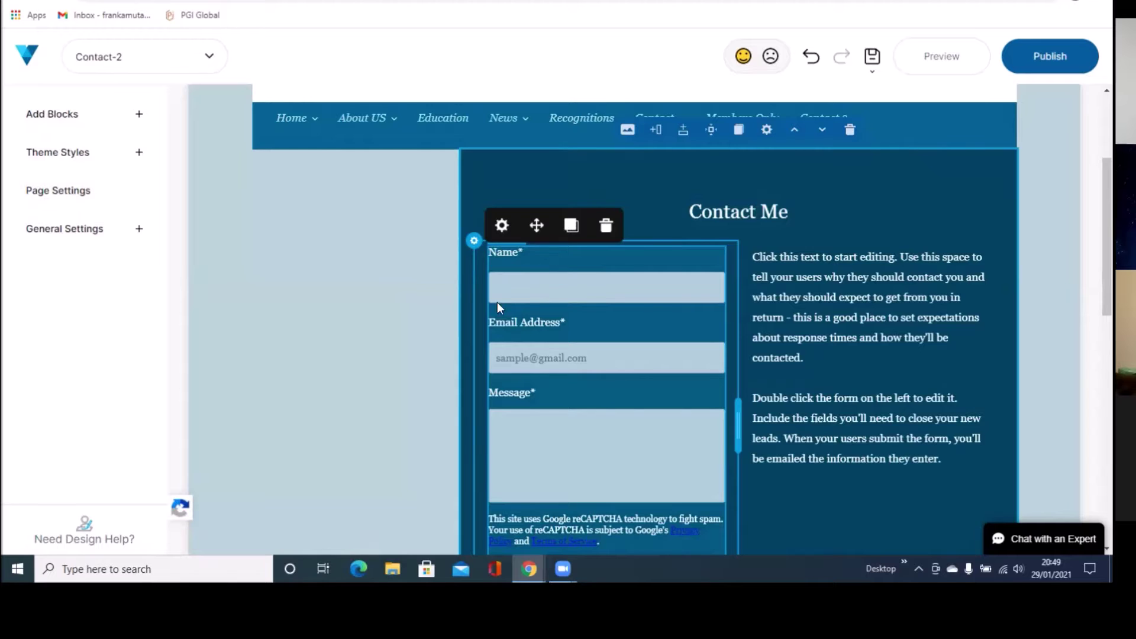
Step: Open the contact form in Form Builder and edit the Name field
double_click(559, 289)
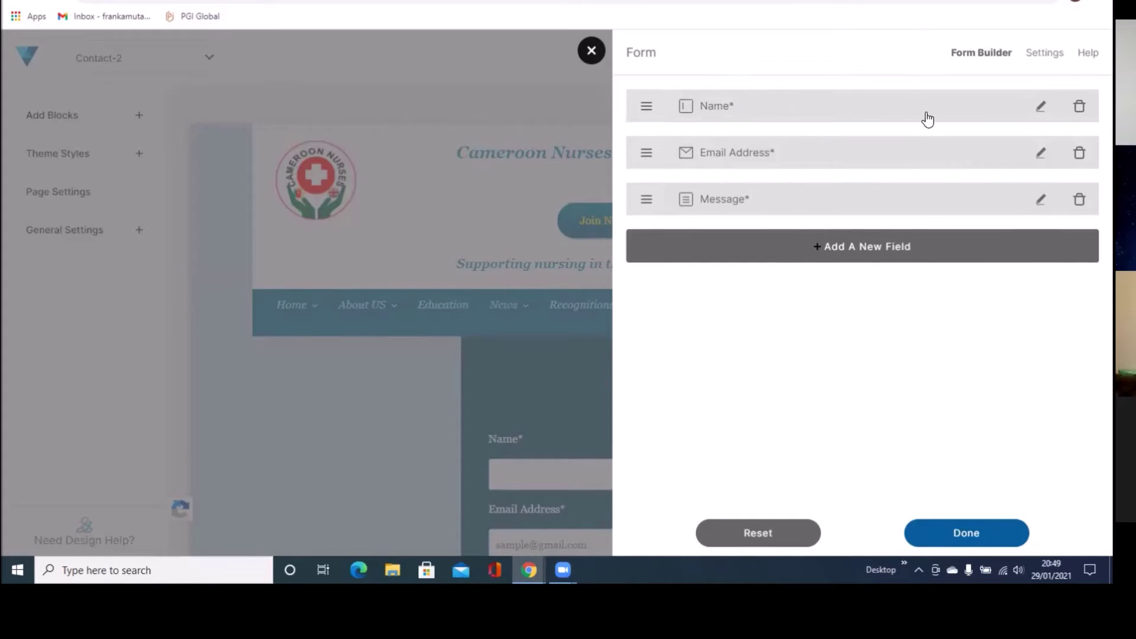
click(1035, 110)
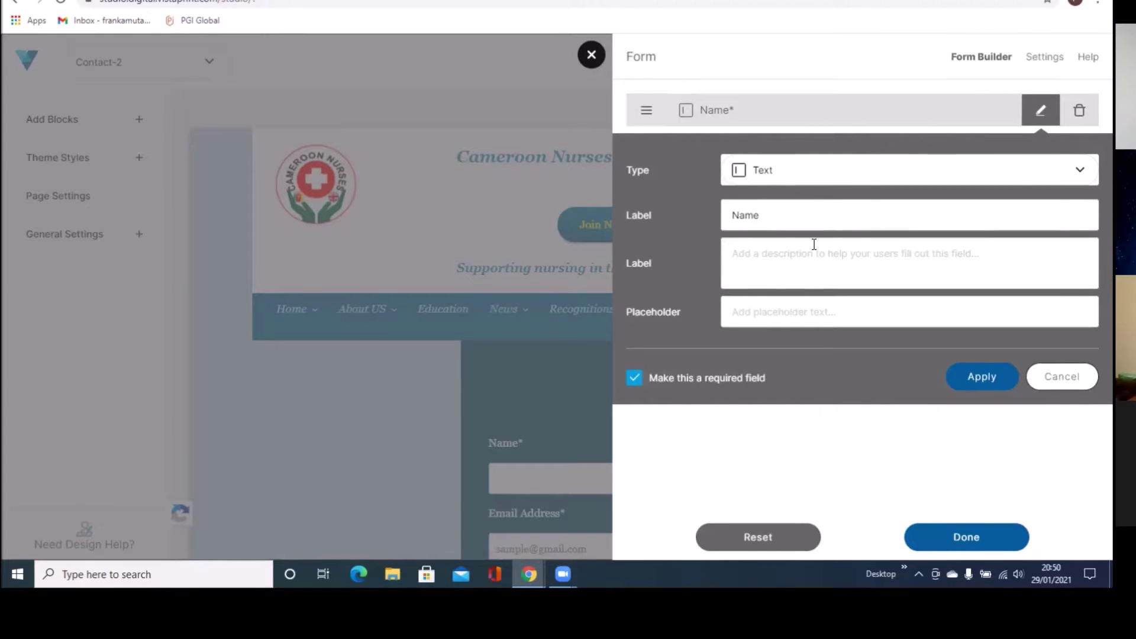
Step: Keep the Name field's label as 'Name' after a trial edit, and apply it
click(762, 214)
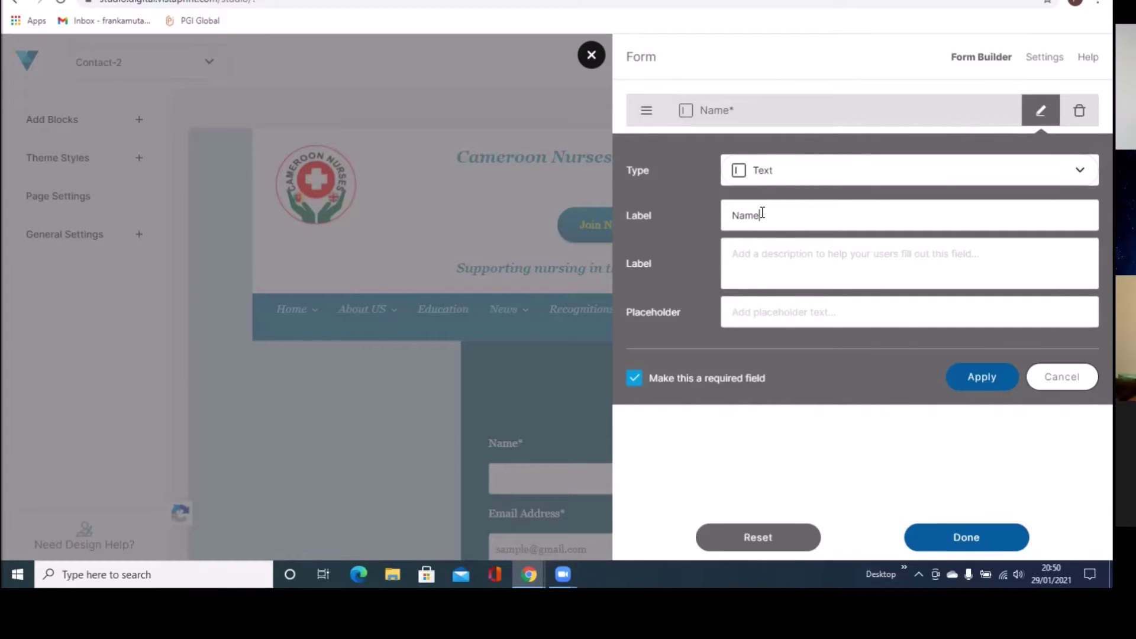
key(BackSpace)
key(BackSpace)
key(BackSpace)
key(BackSpace)
text(F)
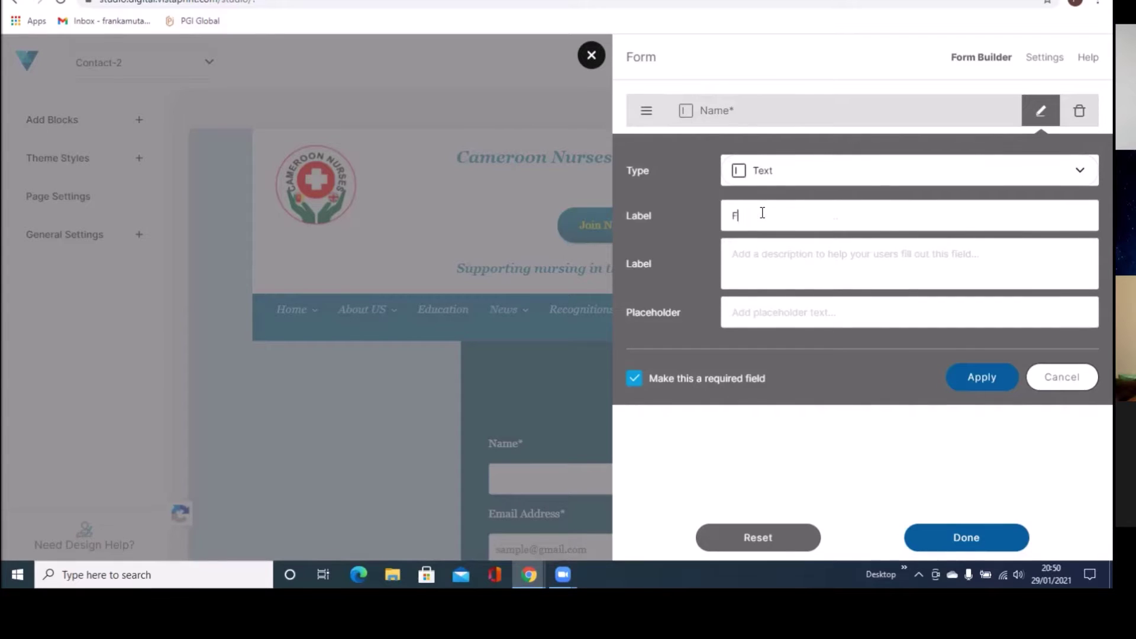
text(rank)
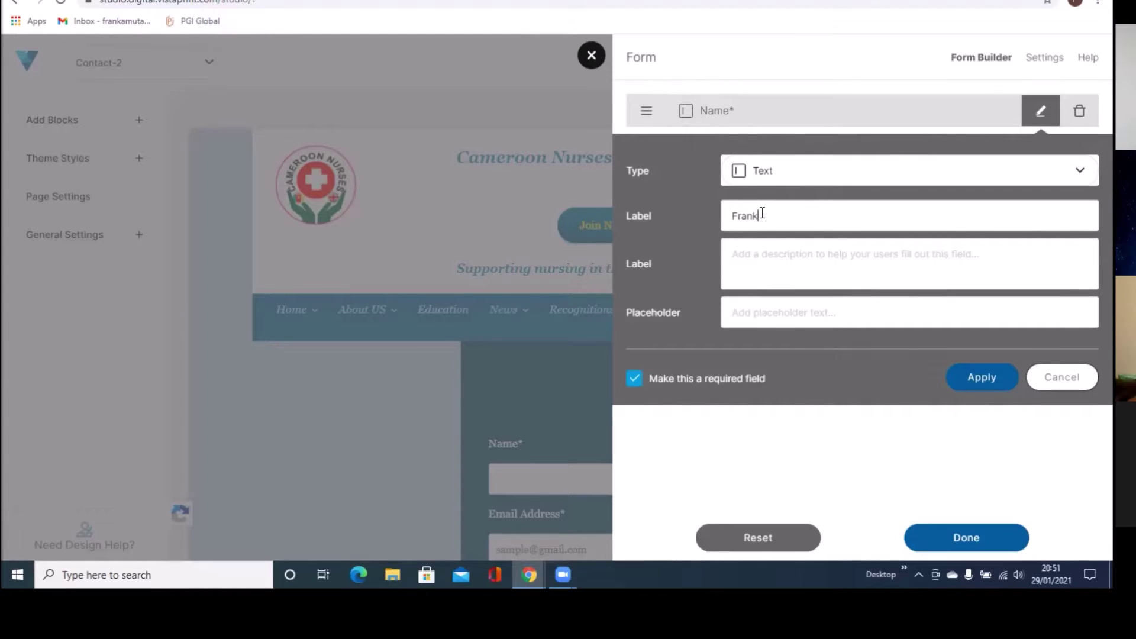
key(BackSpace)
key(BackSpace)
key(BackSpace)
key(BackSpace)
key(BackSpace)
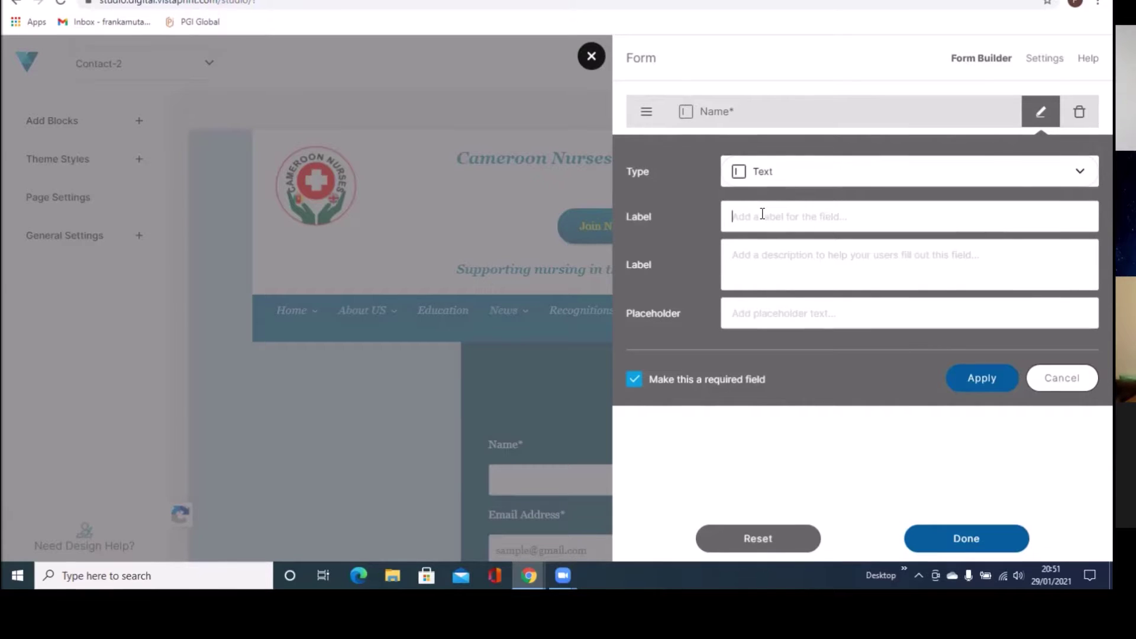
text(Name)
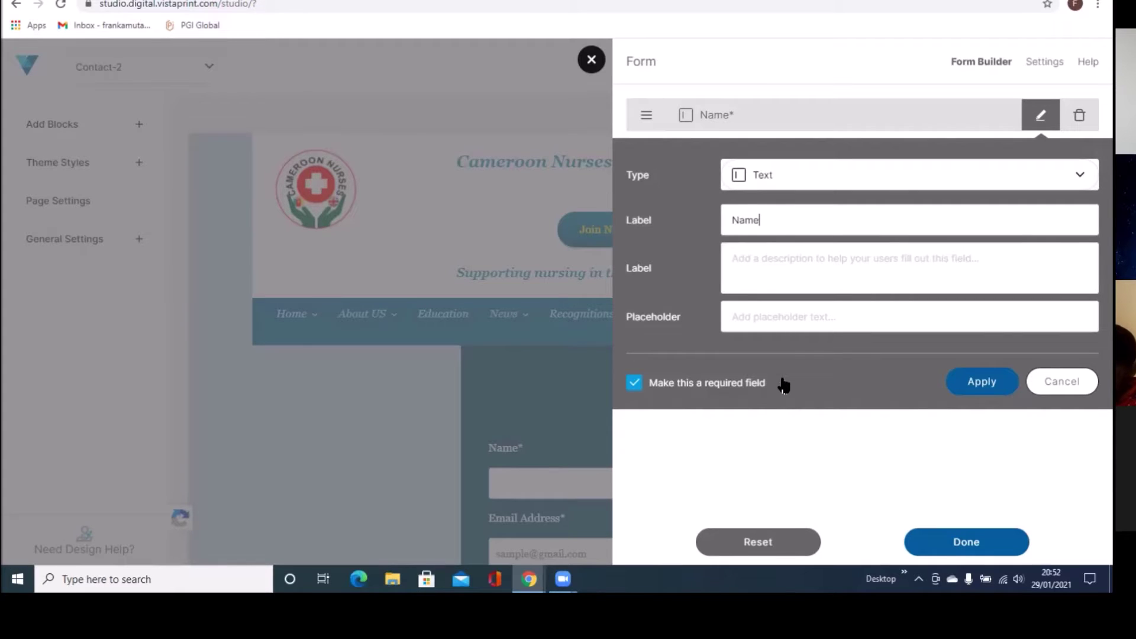
click(980, 387)
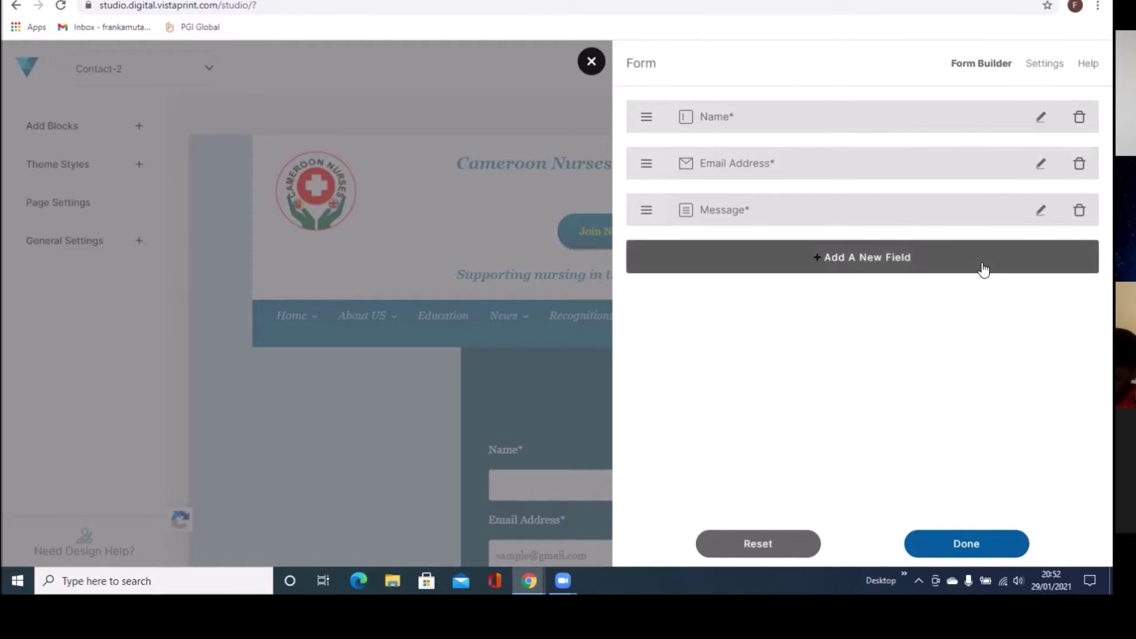
Step: Relabel the email field 'Email Address', apply it, and open the Message field's settings
click(1041, 165)
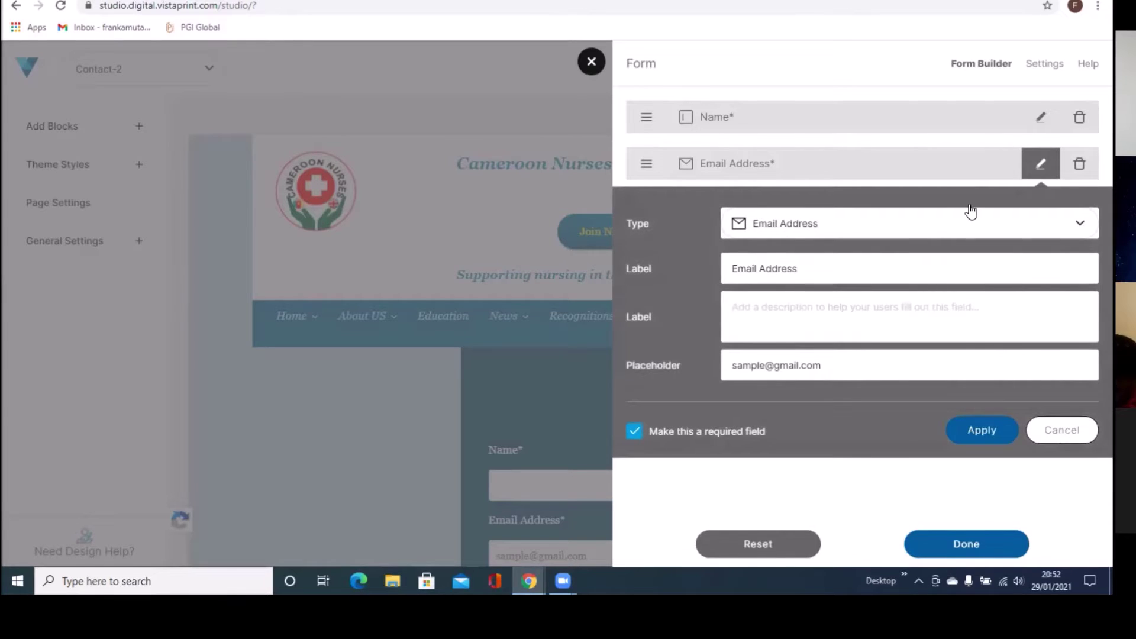
click(787, 270)
key(BackSpace)
key(BackSpace)
key(BackSpace)
key(BackSpace)
key(BackSpace)
key(BackSpace)
key(BackSpace)
key(BackSpace)
key(BackSpace)
key(BackSpace)
key(BackSpace)
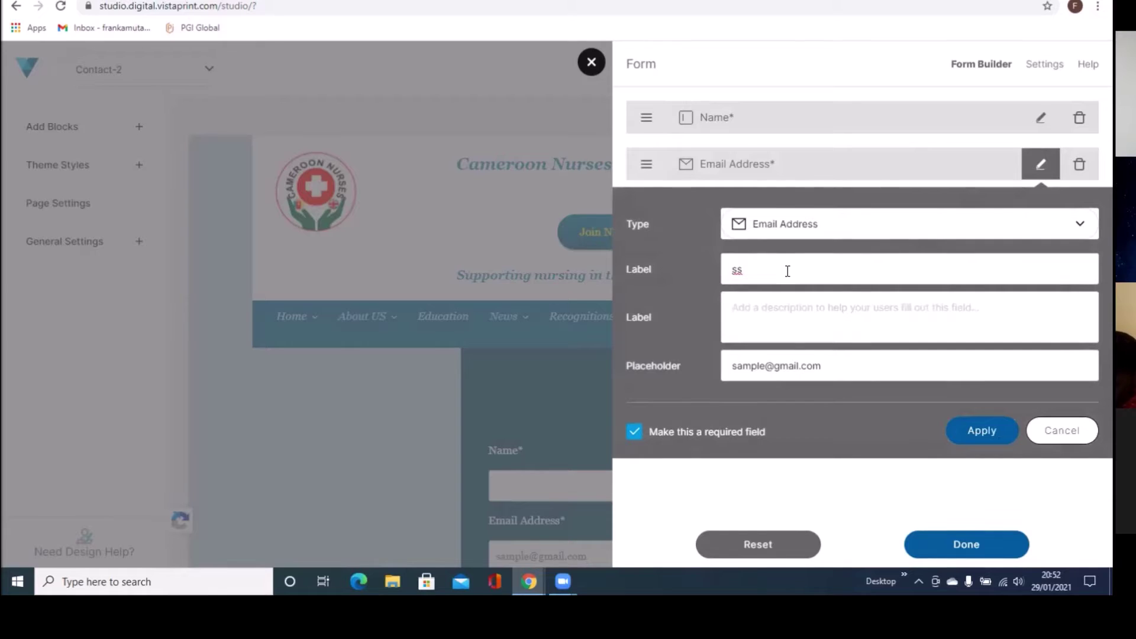
click(764, 266)
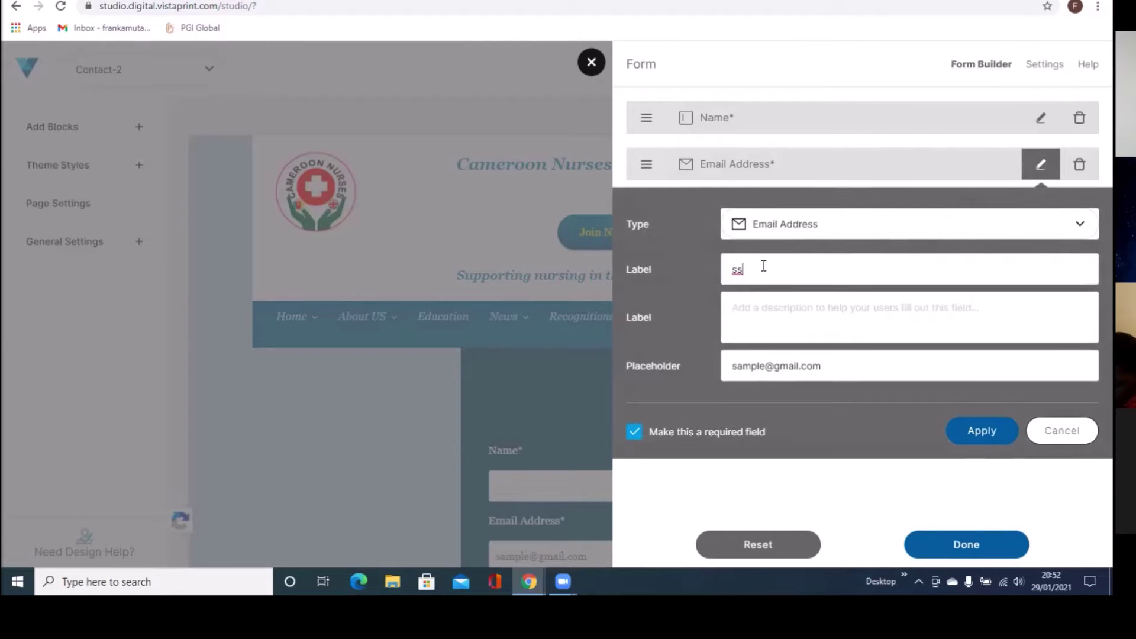
key(BackSpace)
key(BackSpace)
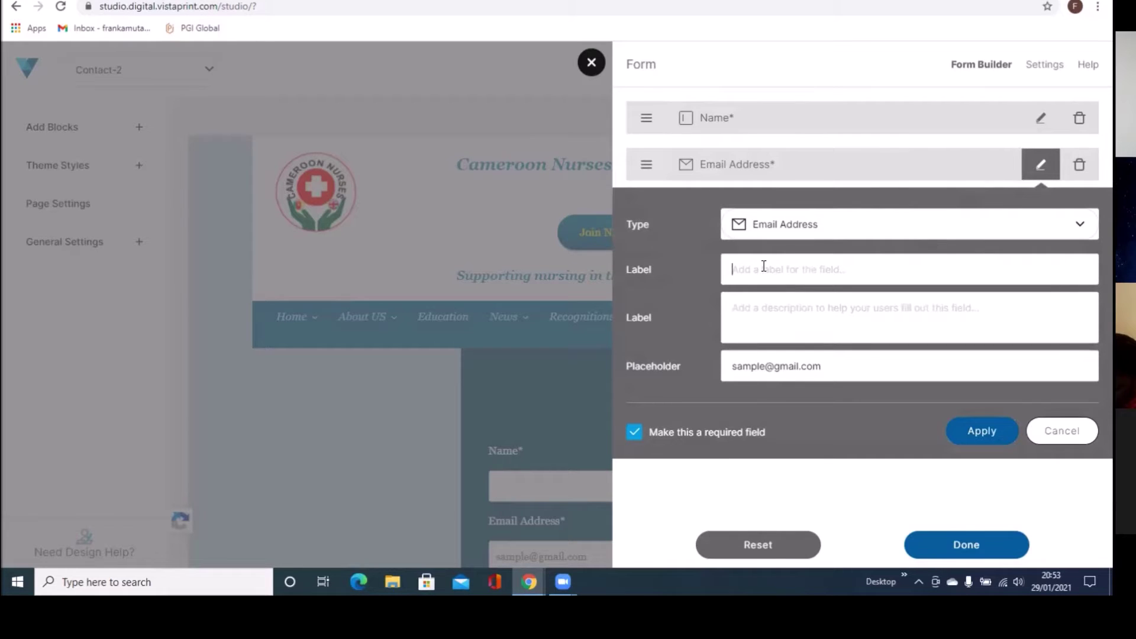
text(E)
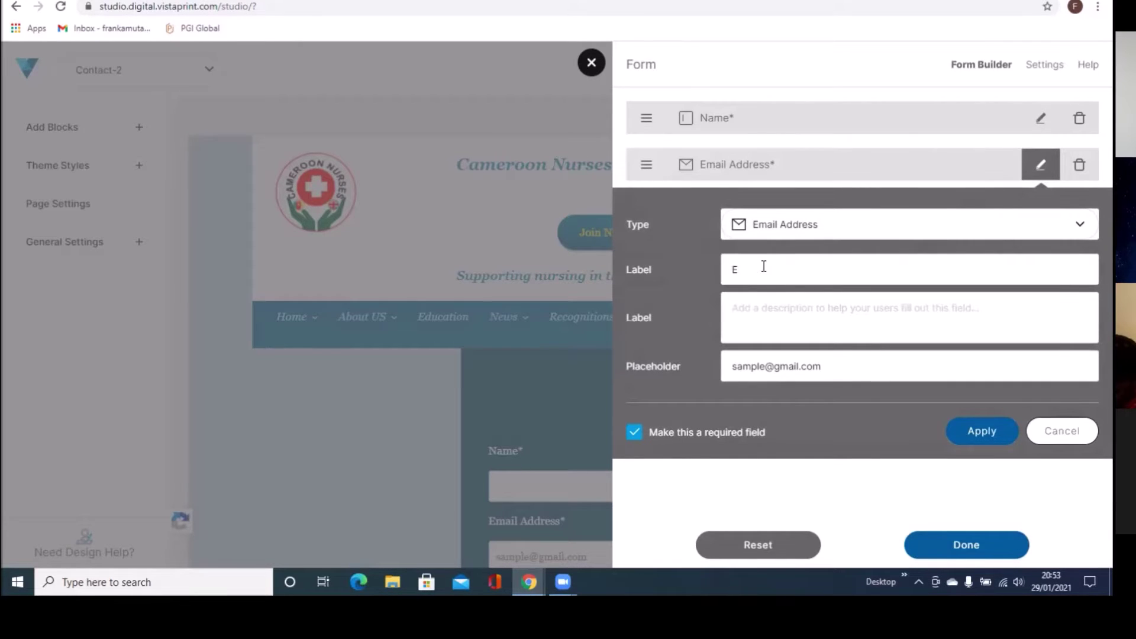
text(mail)
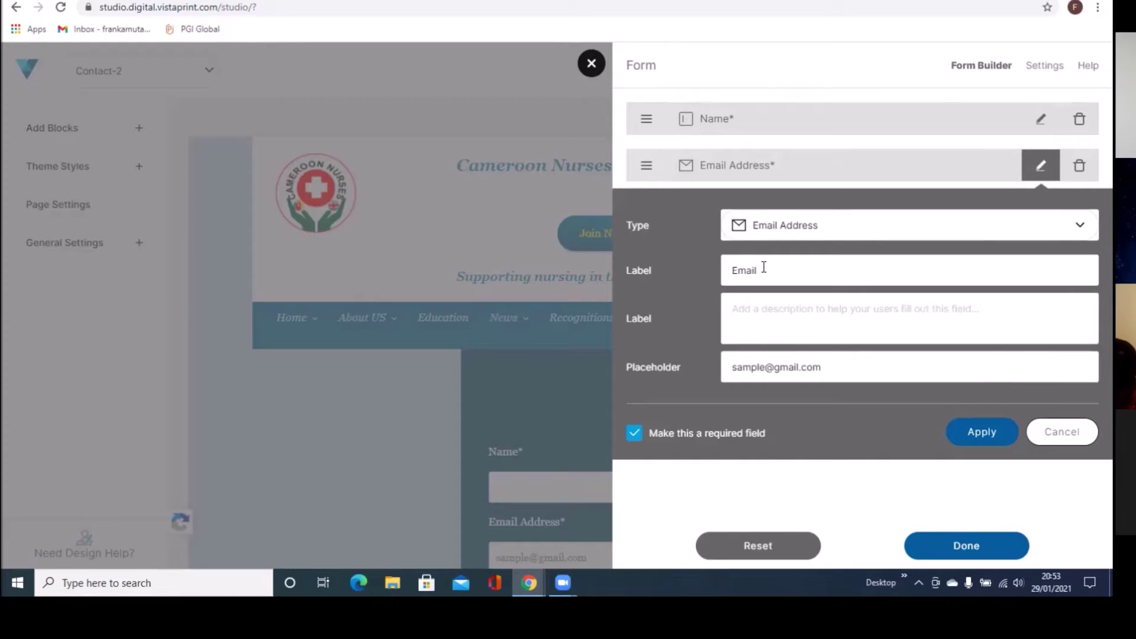
text(Address)
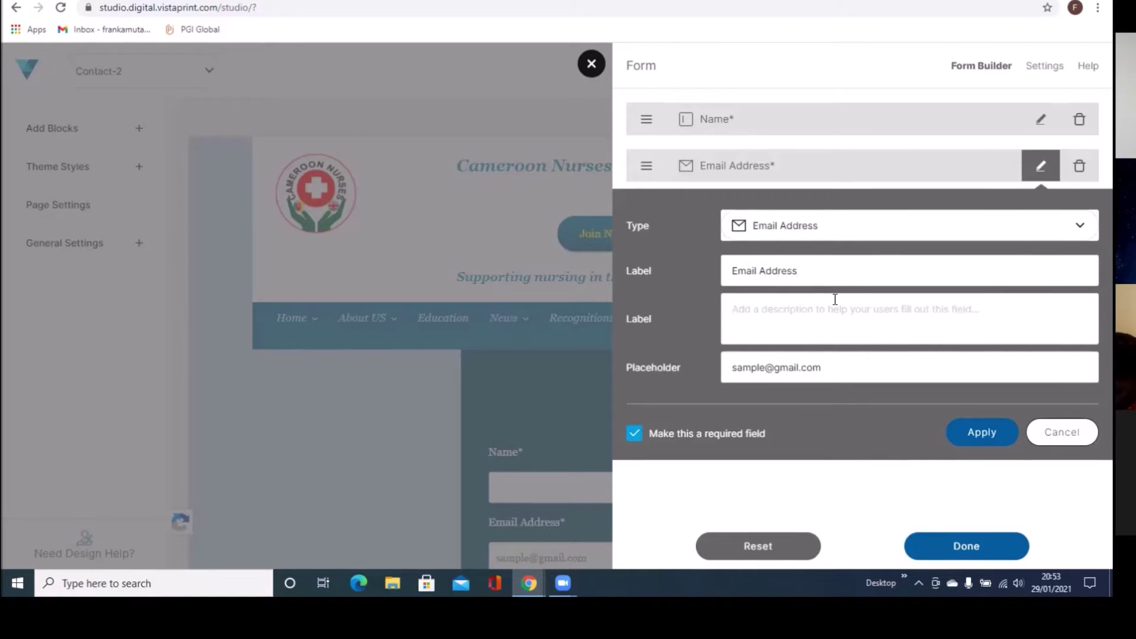
click(971, 441)
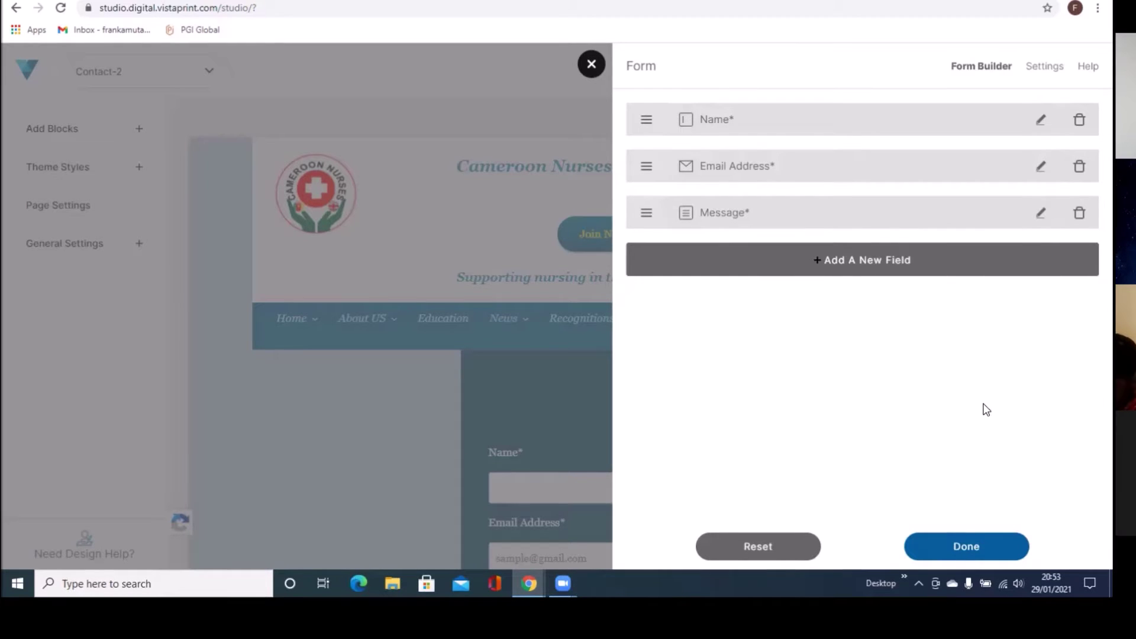
click(1041, 217)
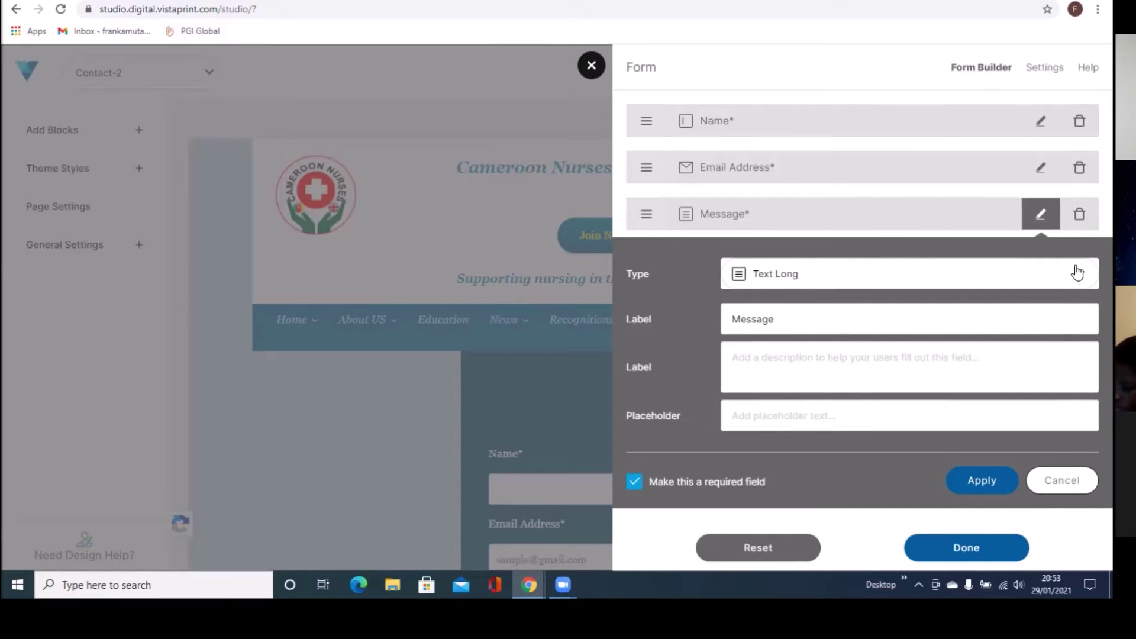
click(1077, 276)
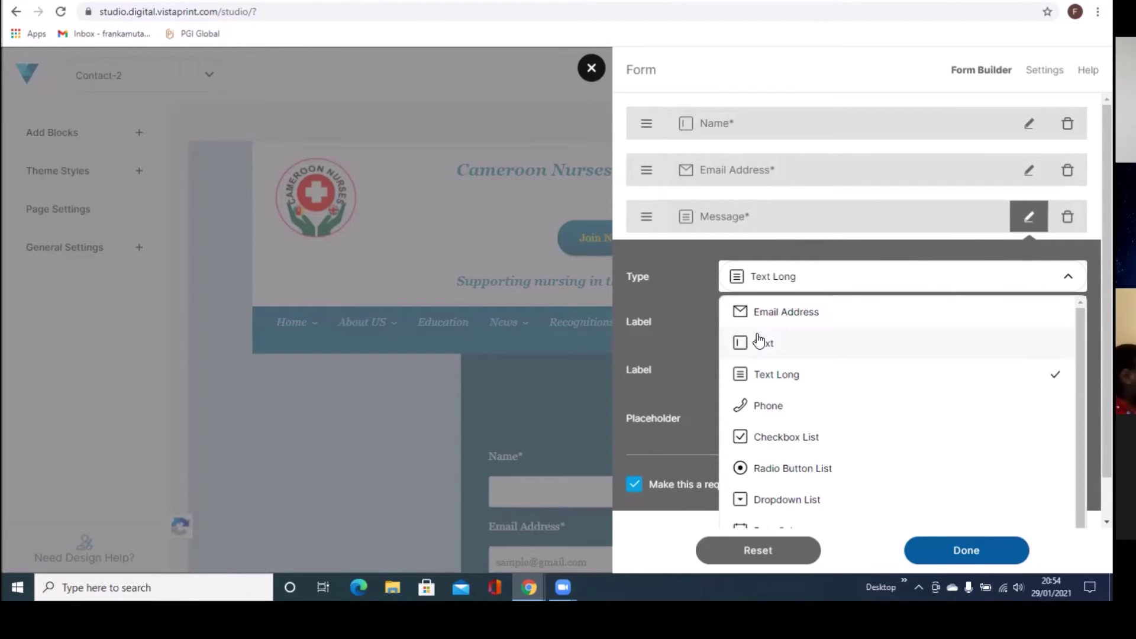
click(750, 379)
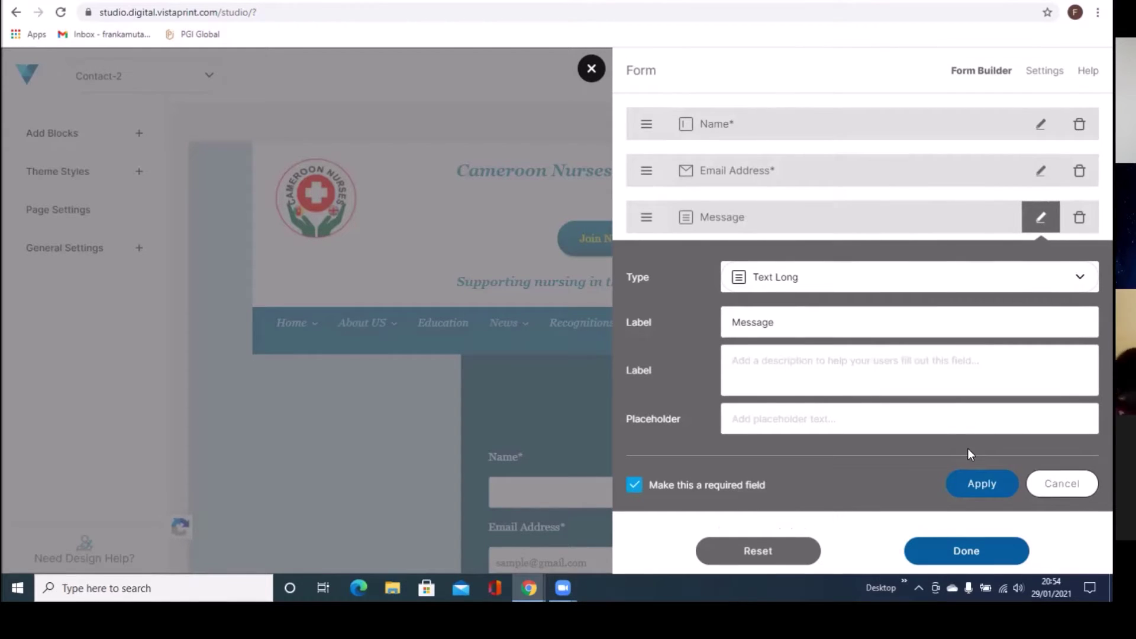
Step: Mark the Message field as required and apply the change
click(963, 487)
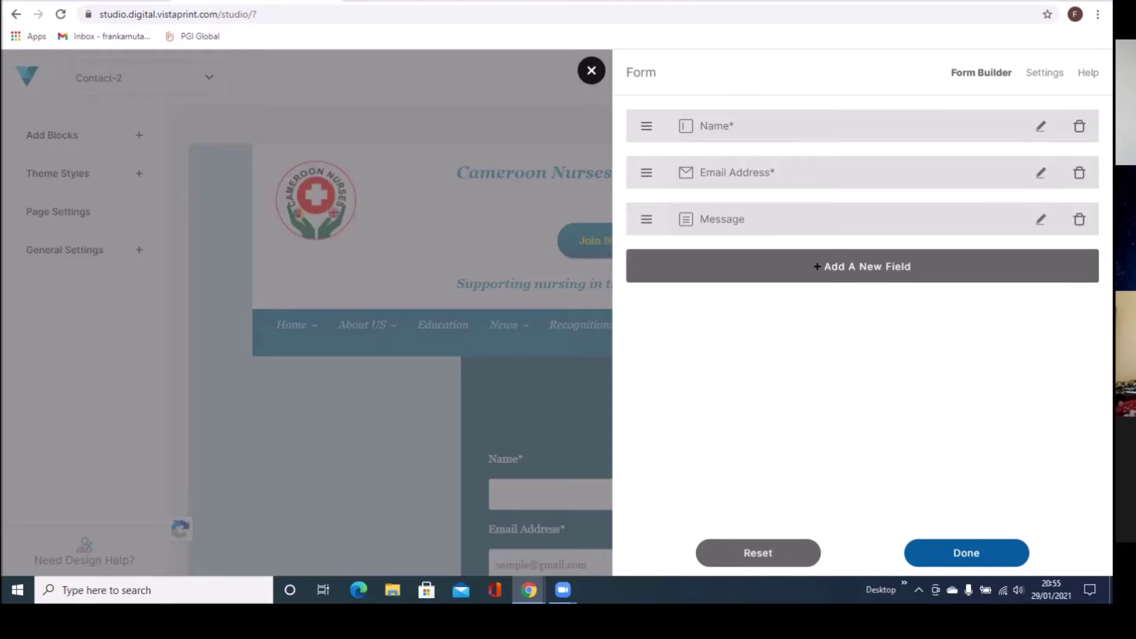
click(1040, 220)
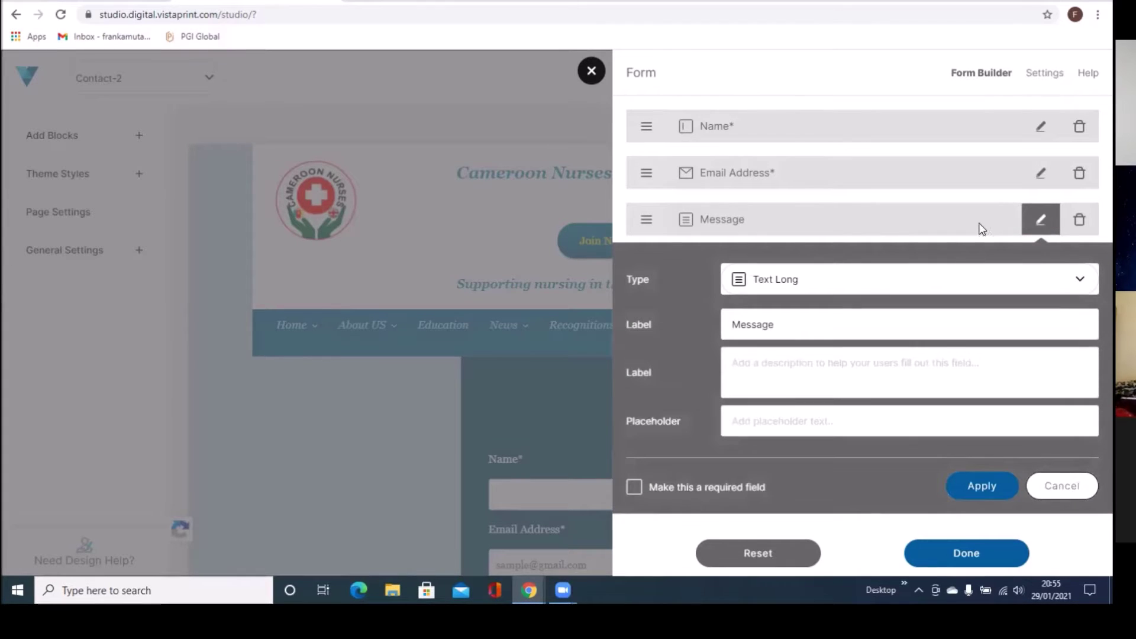
click(634, 488)
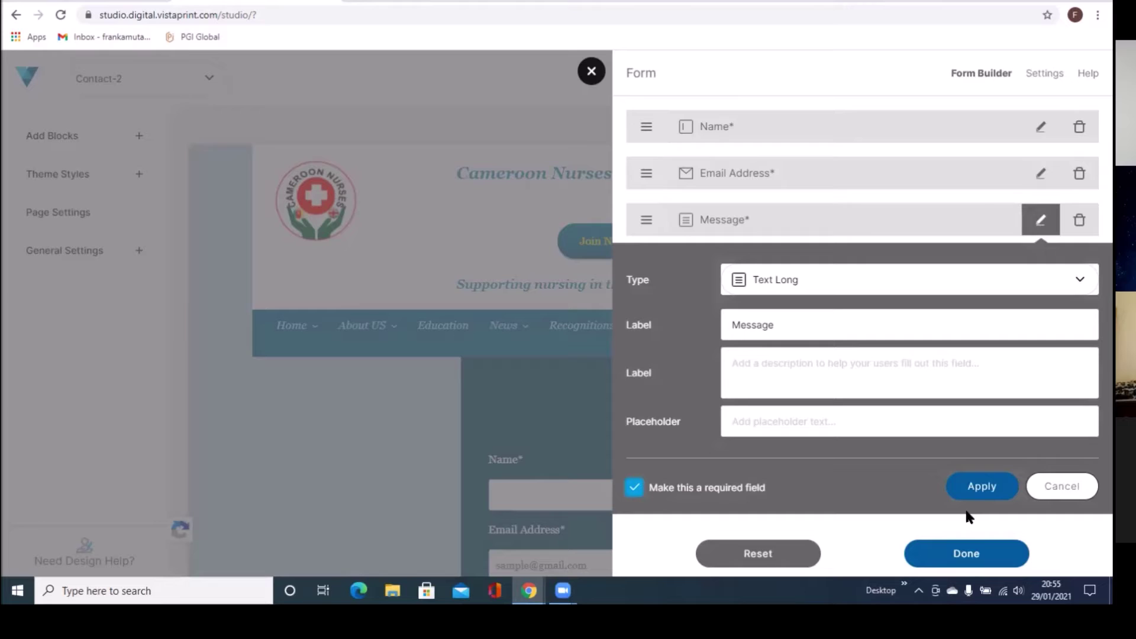
click(975, 490)
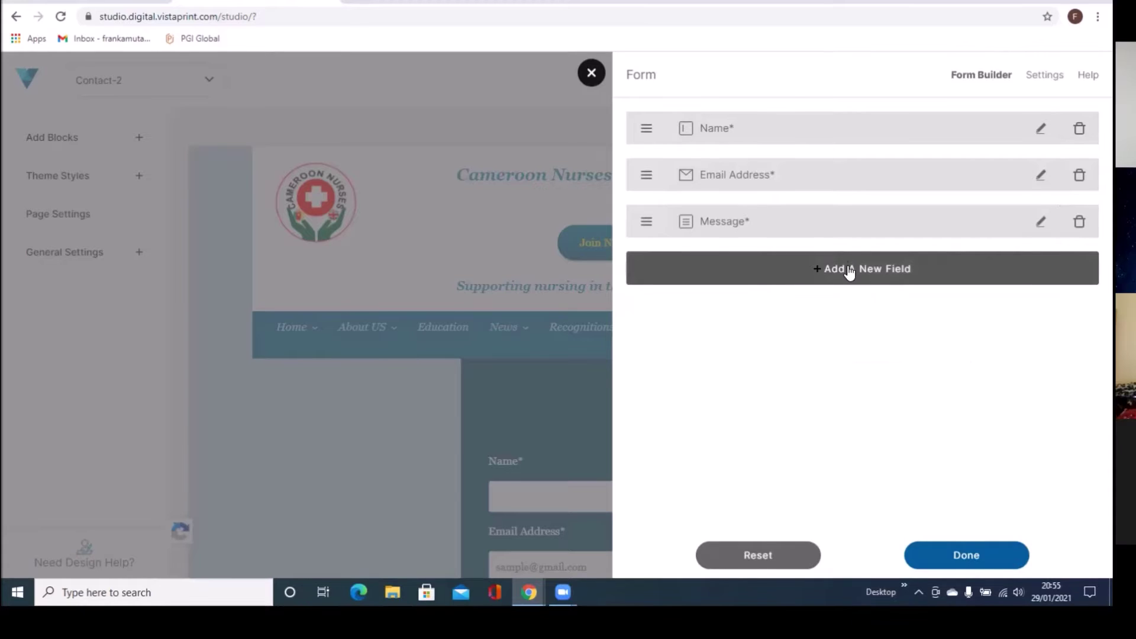
Step: Add a Phone field to the contact form and make it required
click(848, 268)
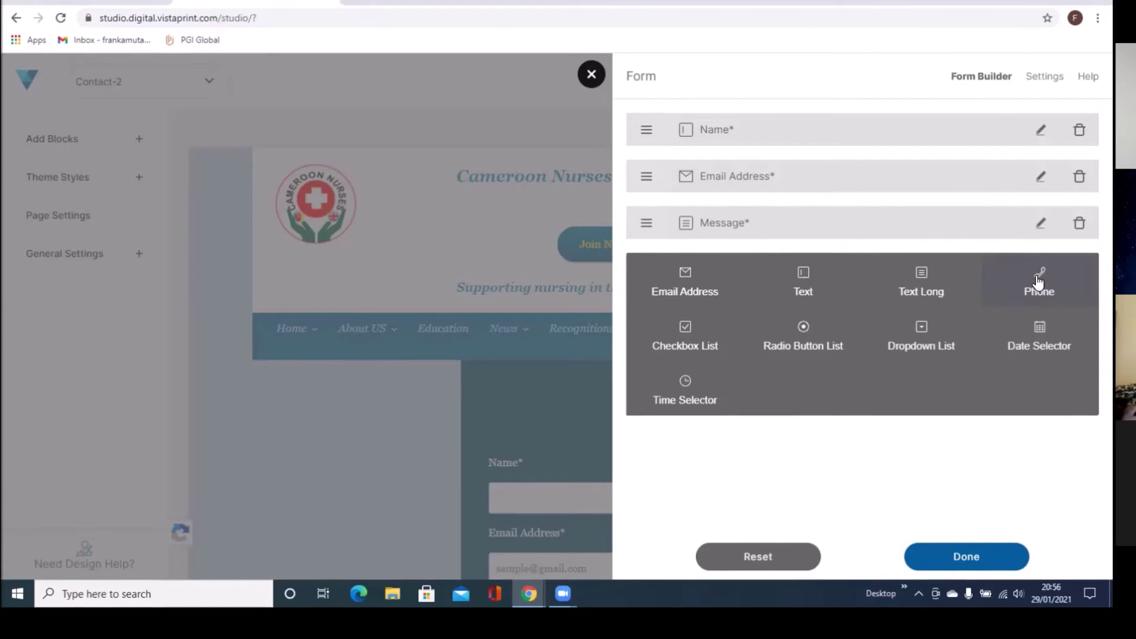
click(1038, 283)
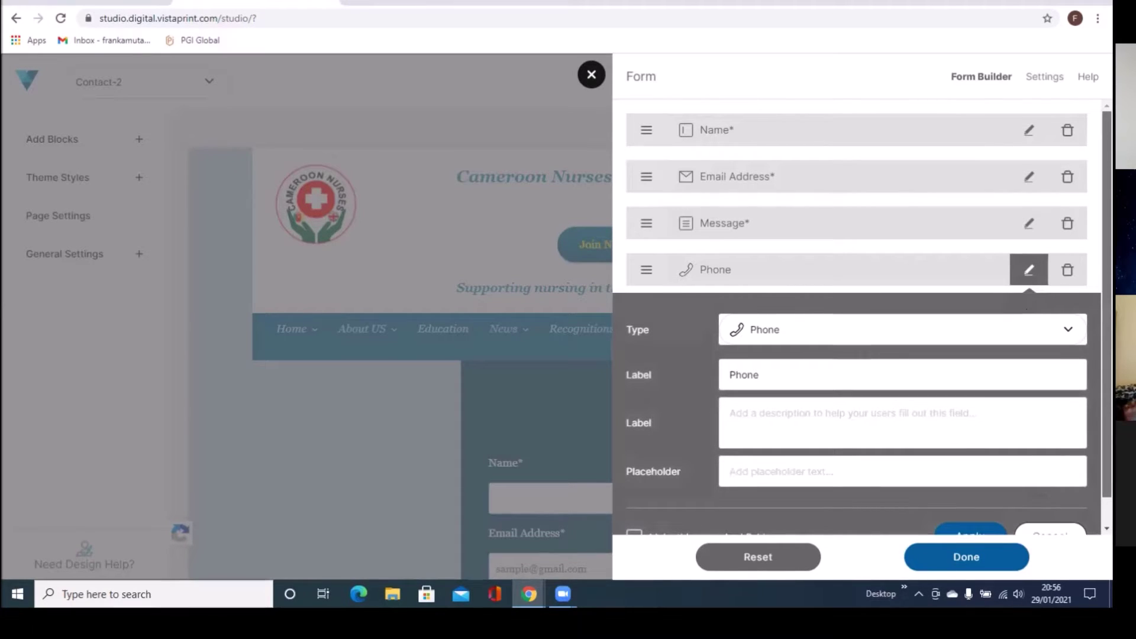
scroll(1078, 482, down, 1)
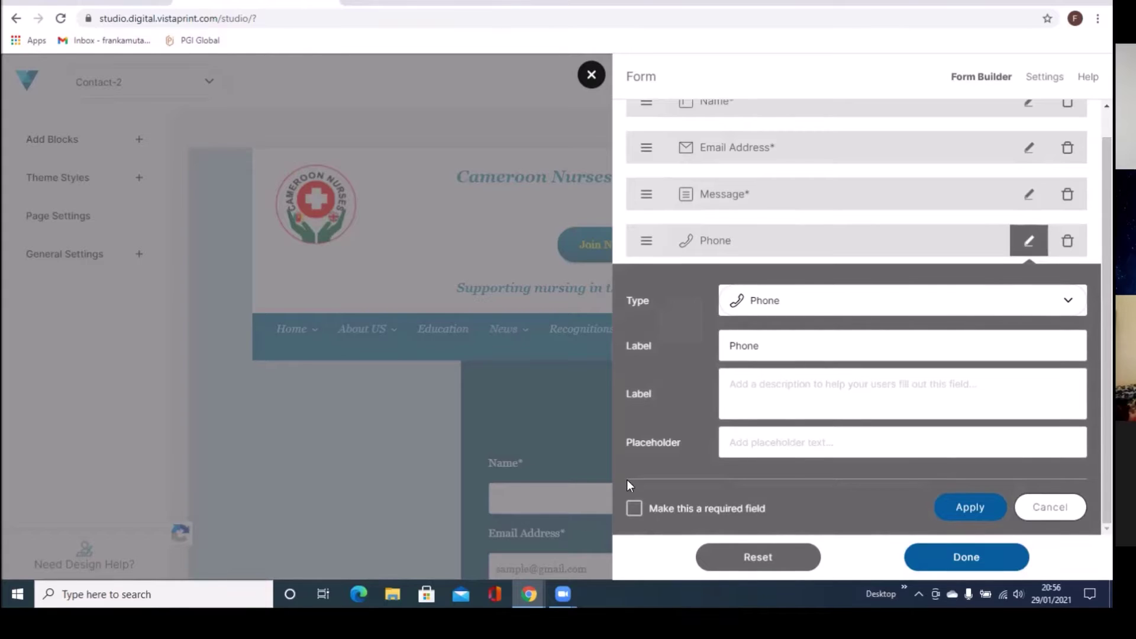
click(633, 510)
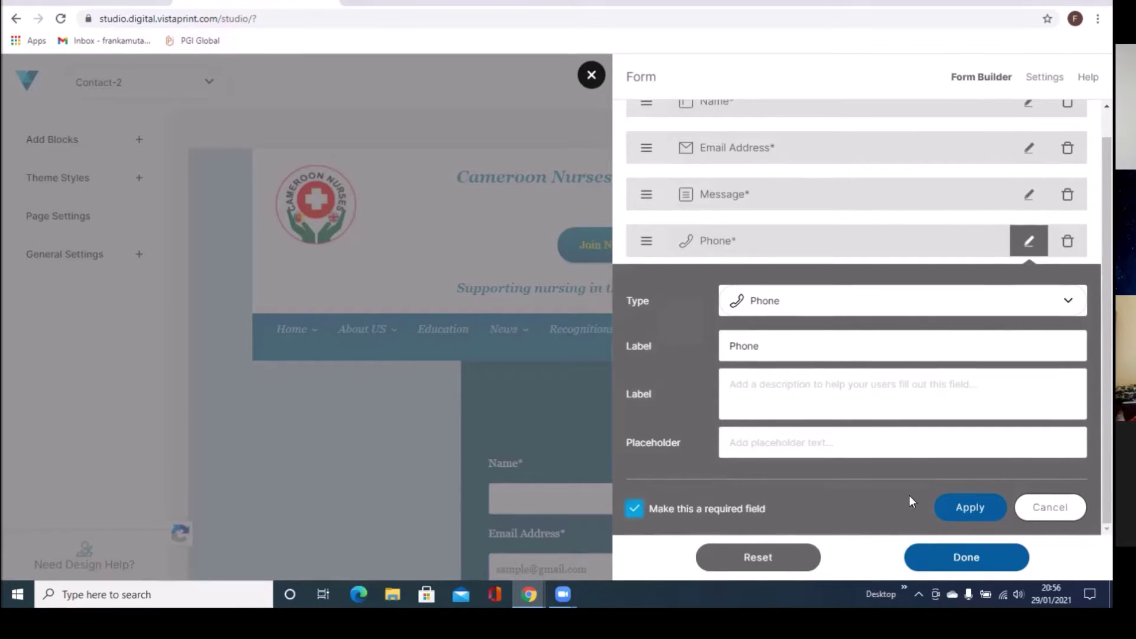
click(981, 512)
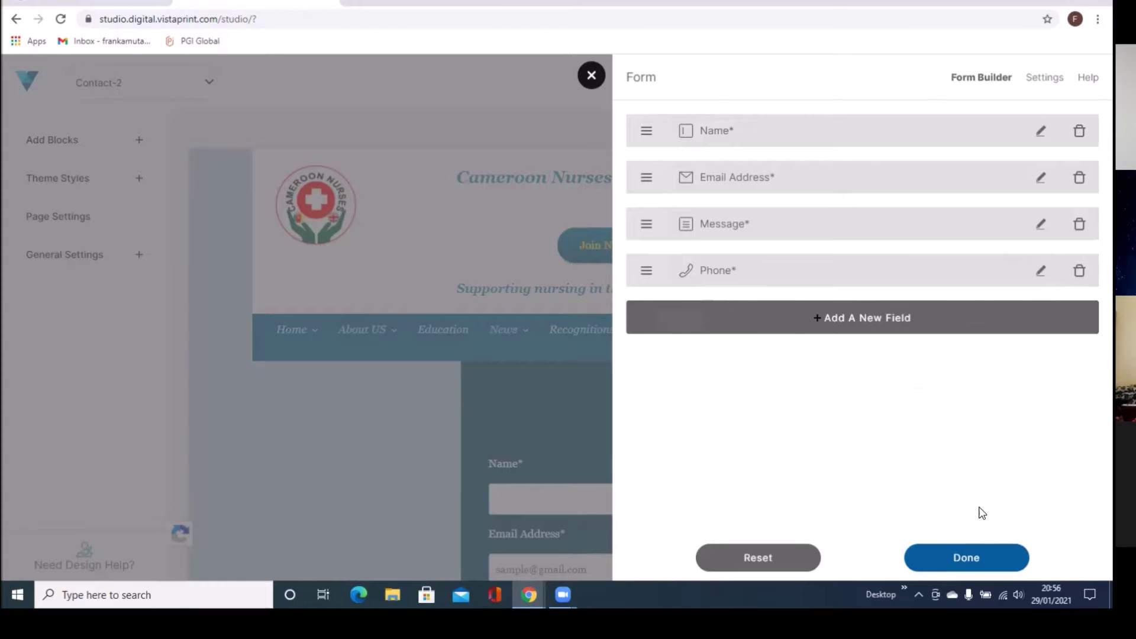
Step: Add a required Text field labelled 'First Name' to the form
click(835, 318)
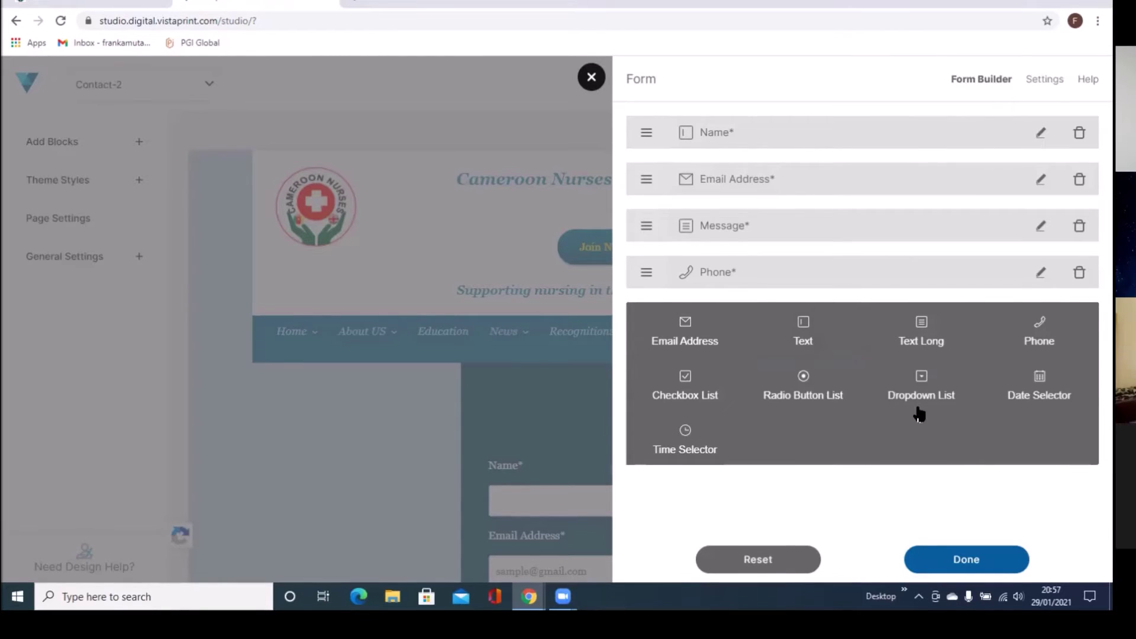
click(799, 342)
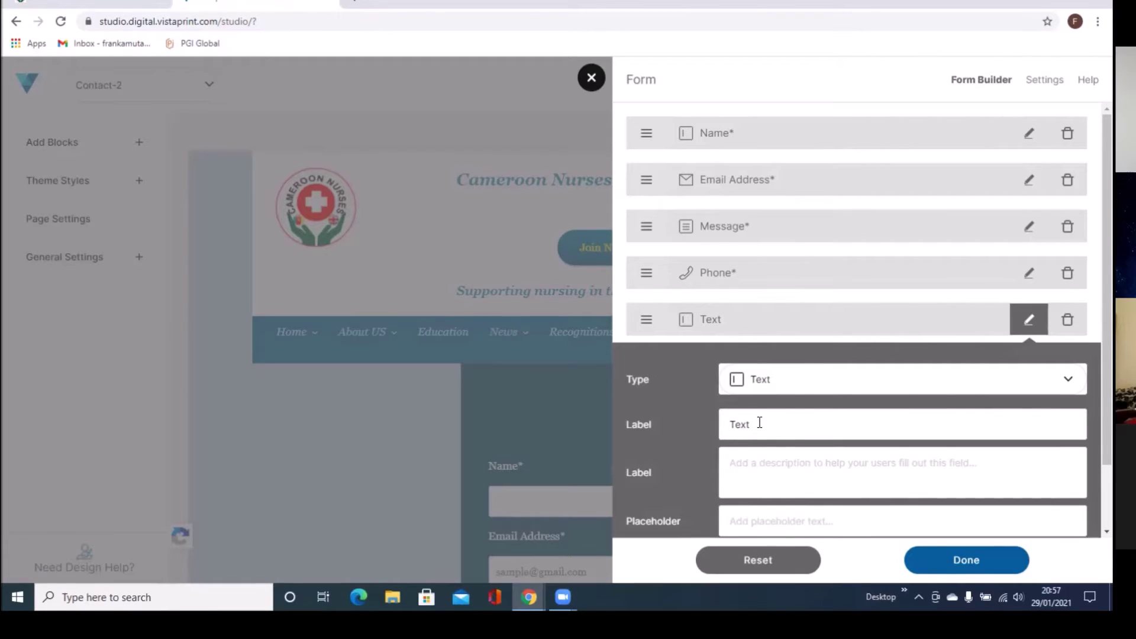
double_click(741, 424)
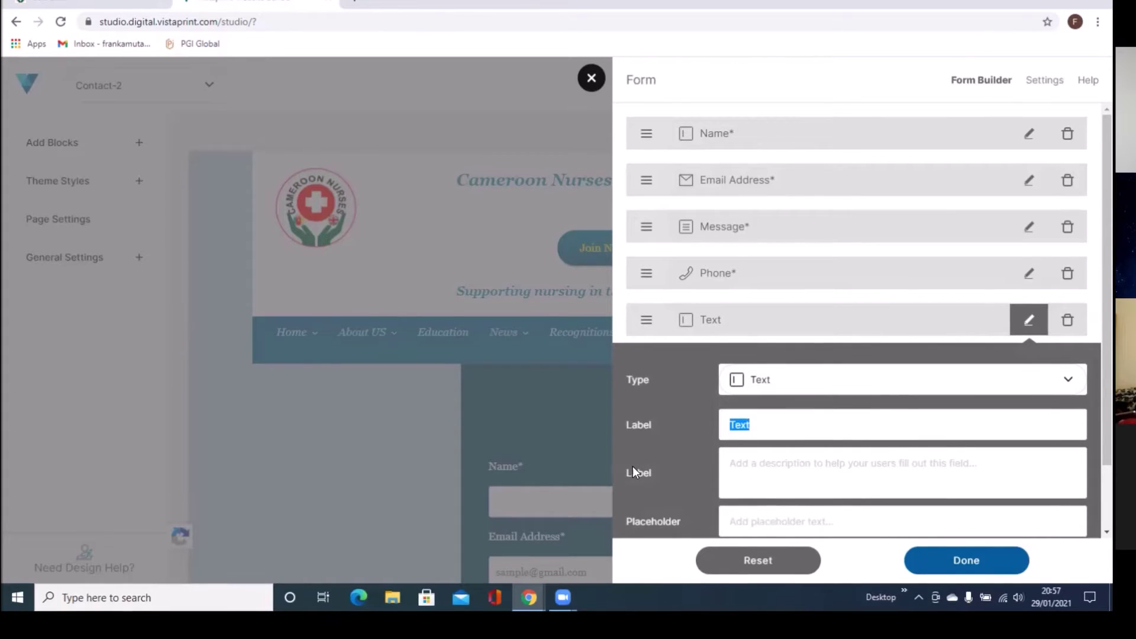
key(BackSpace)
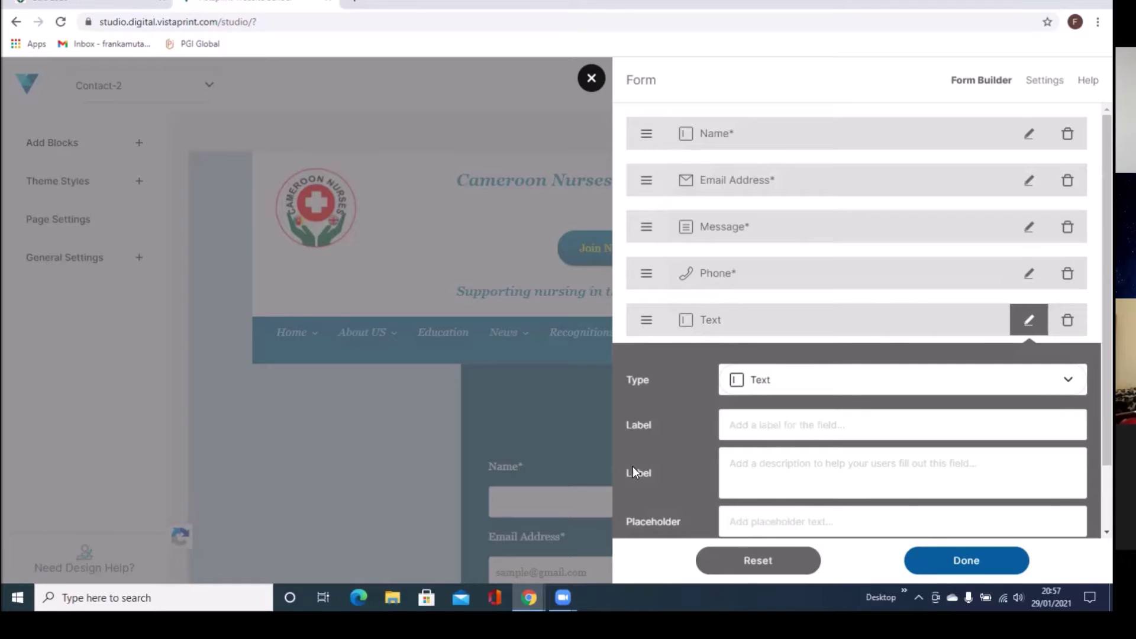
text(First Name)
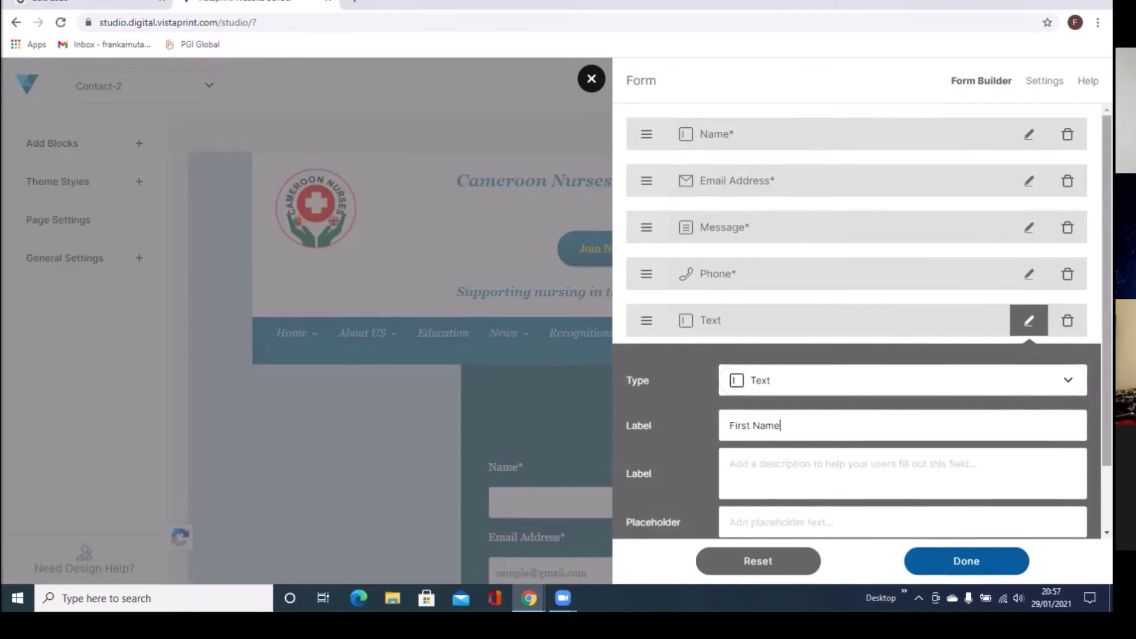
scroll(858, 320, down, 1)
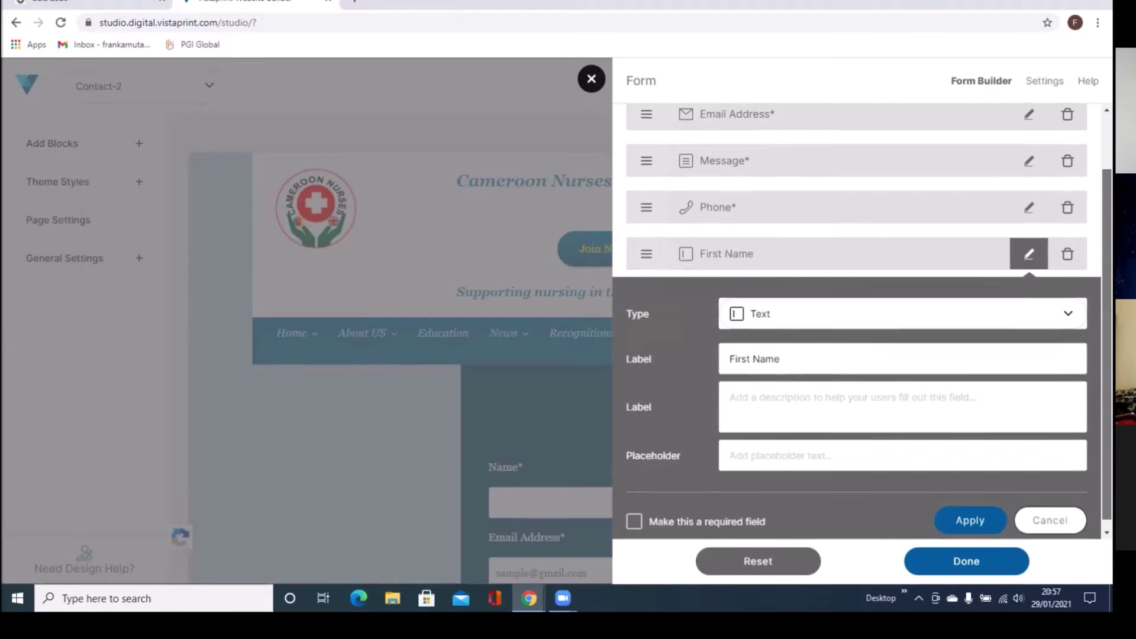
click(634, 512)
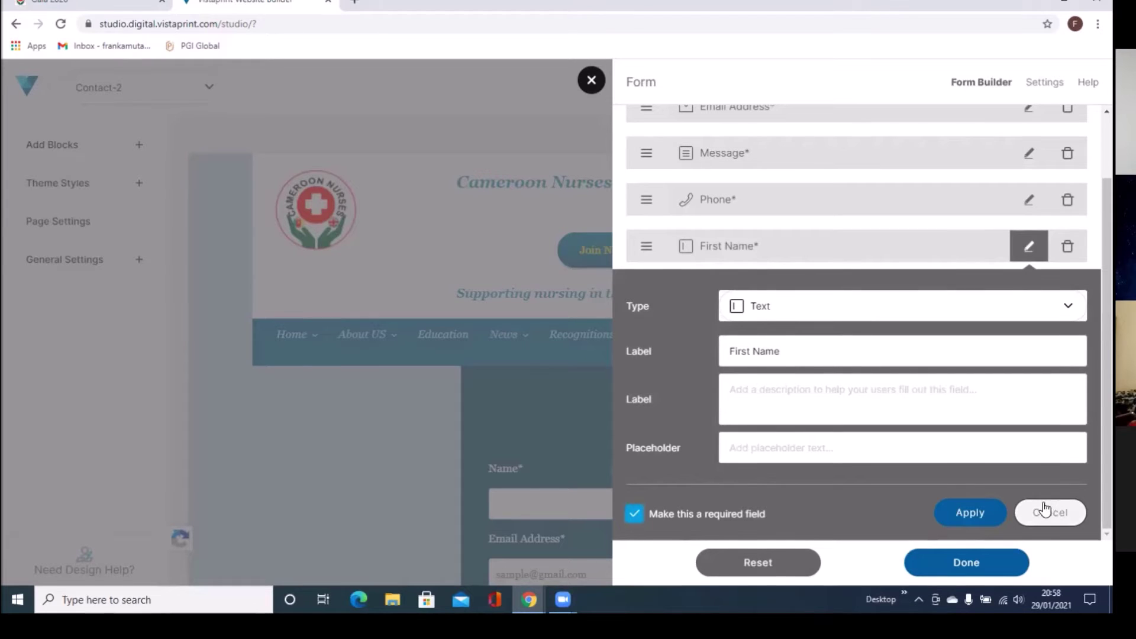
click(989, 514)
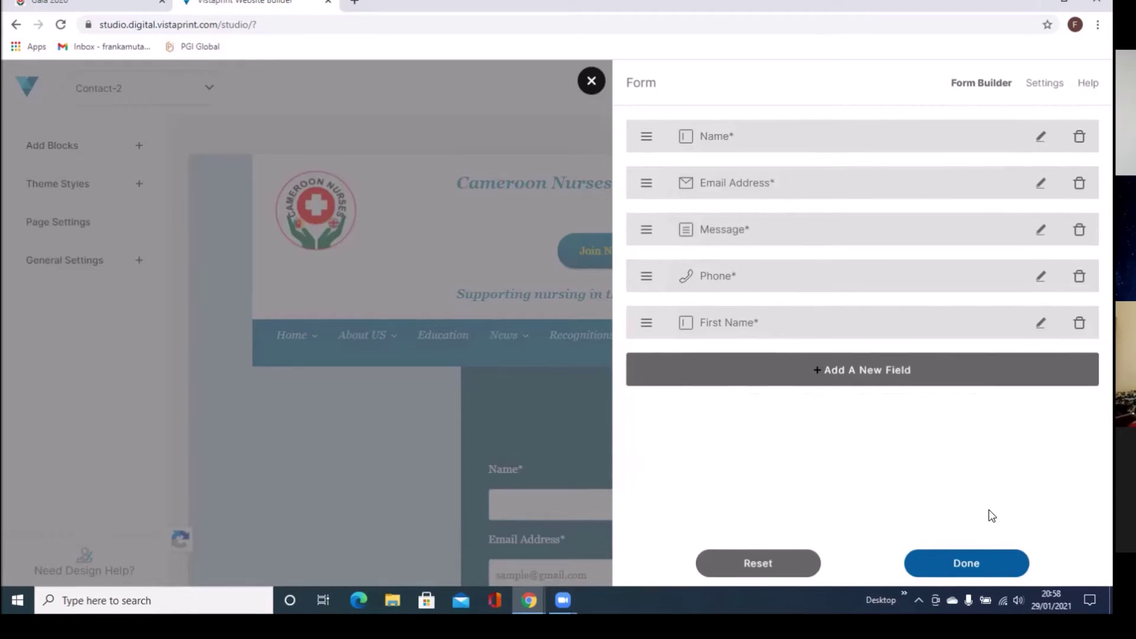
Step: Add an optional Text Long field labelled 'Address', fixing the 'Adress' typo via spellcheck
click(944, 372)
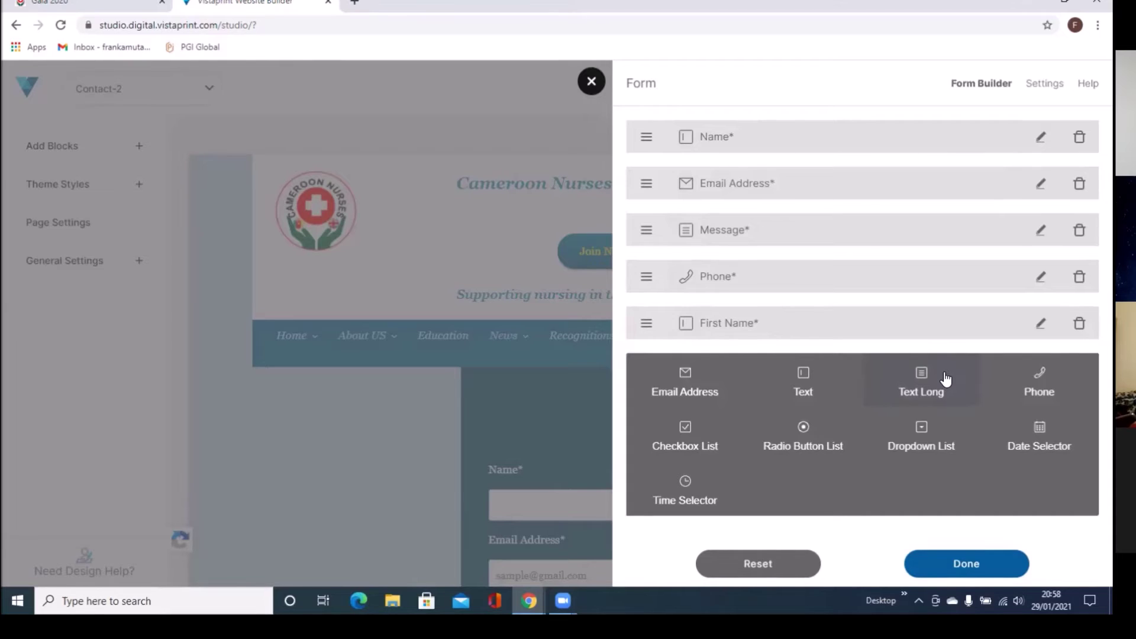
click(910, 385)
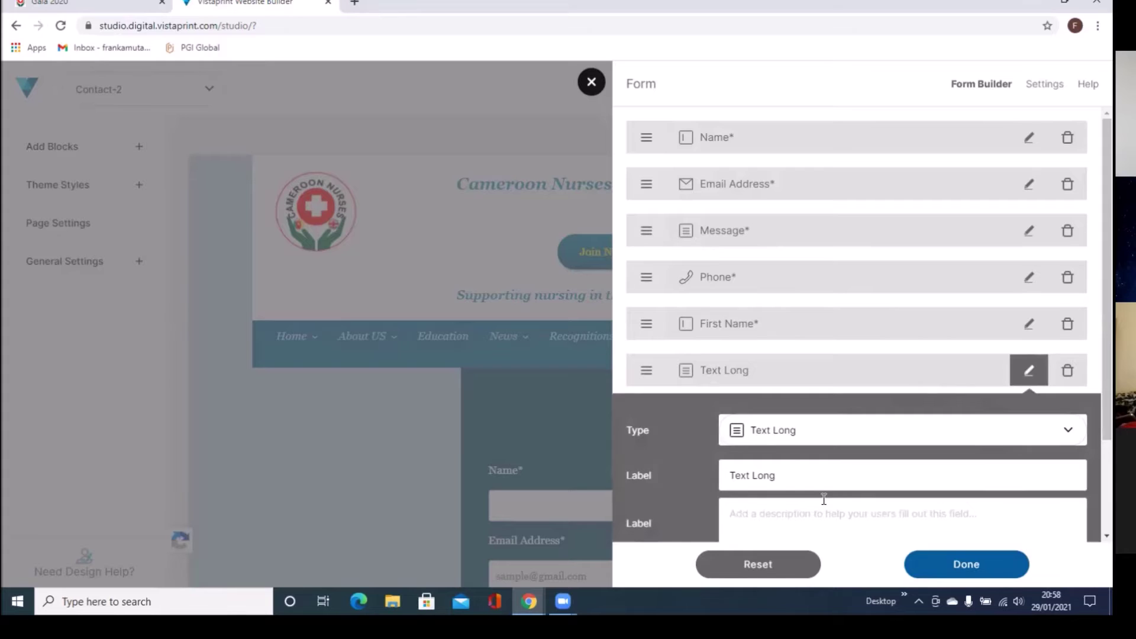
triple_click(775, 475)
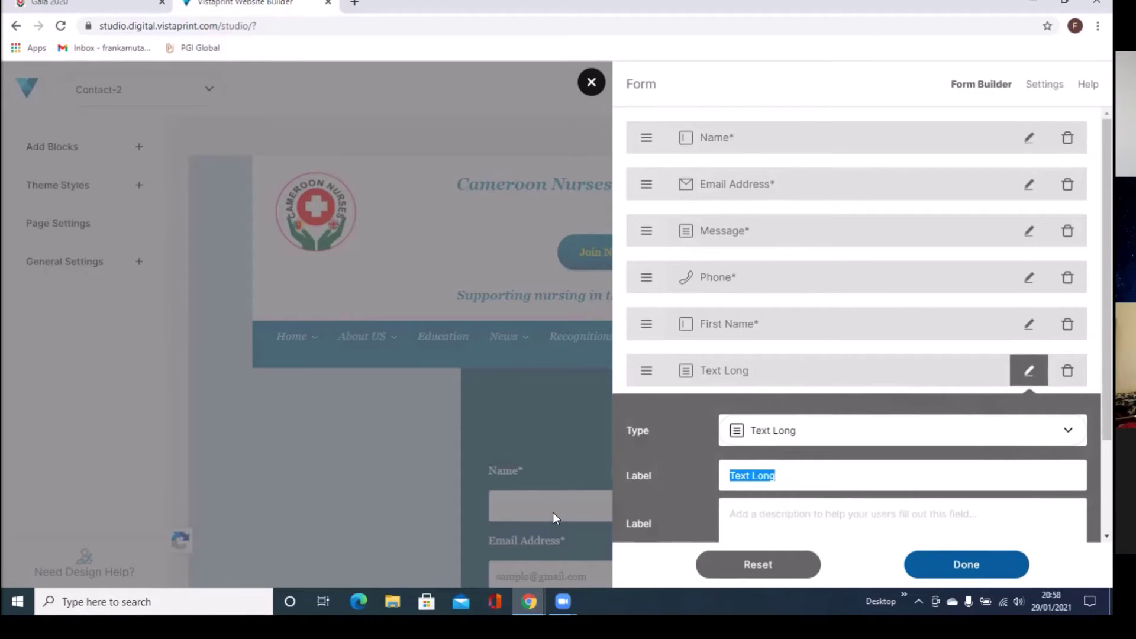
text(Adress)
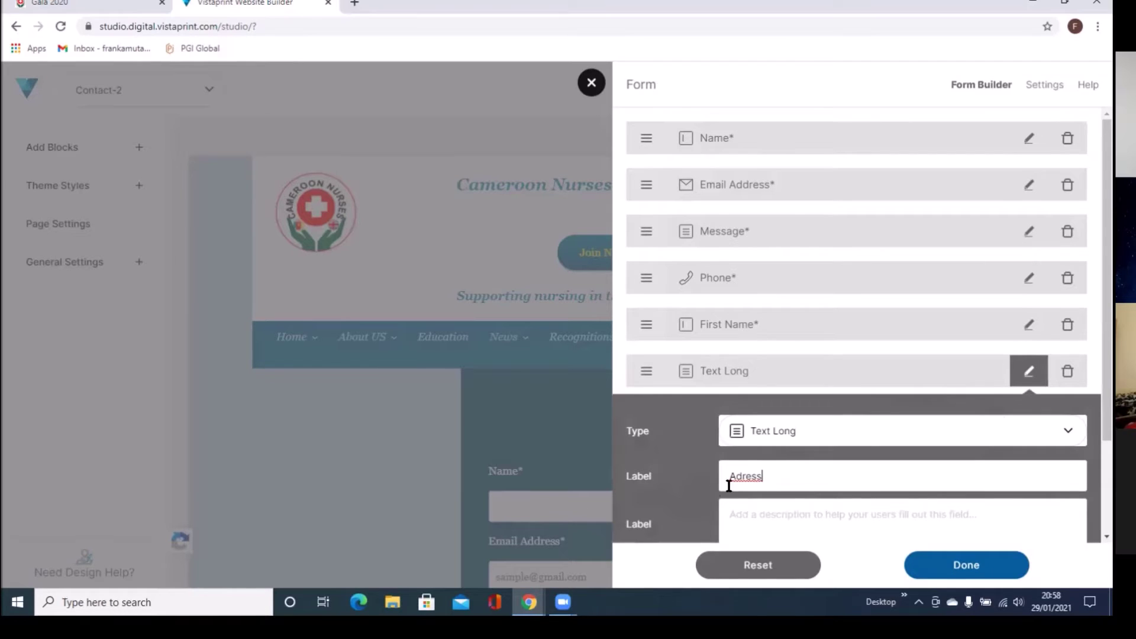
right_click(745, 477)
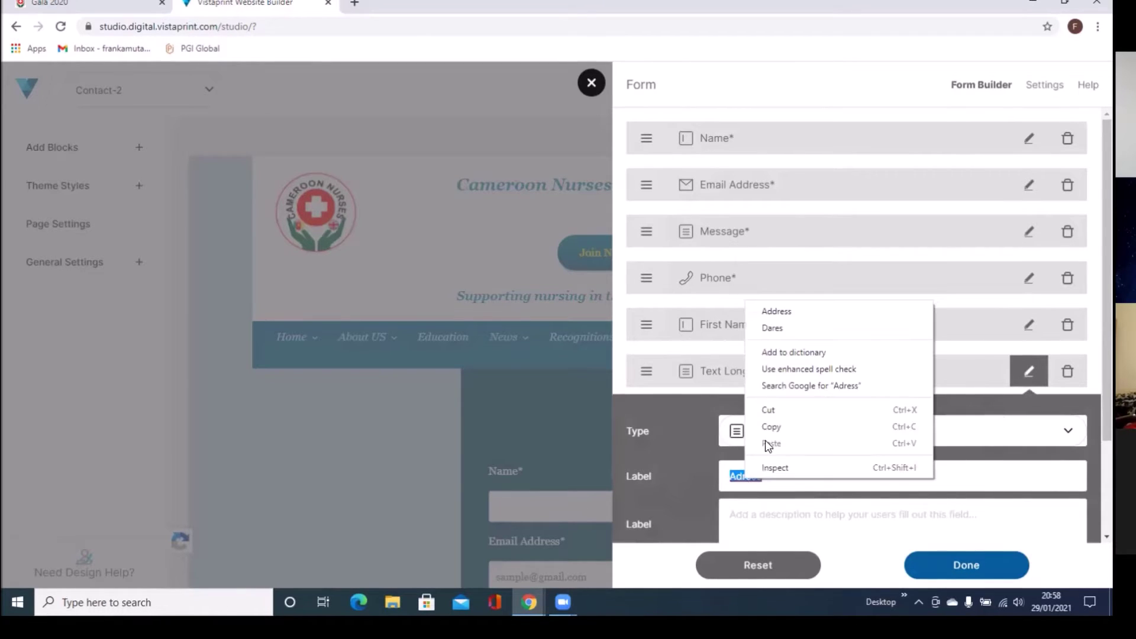
click(826, 312)
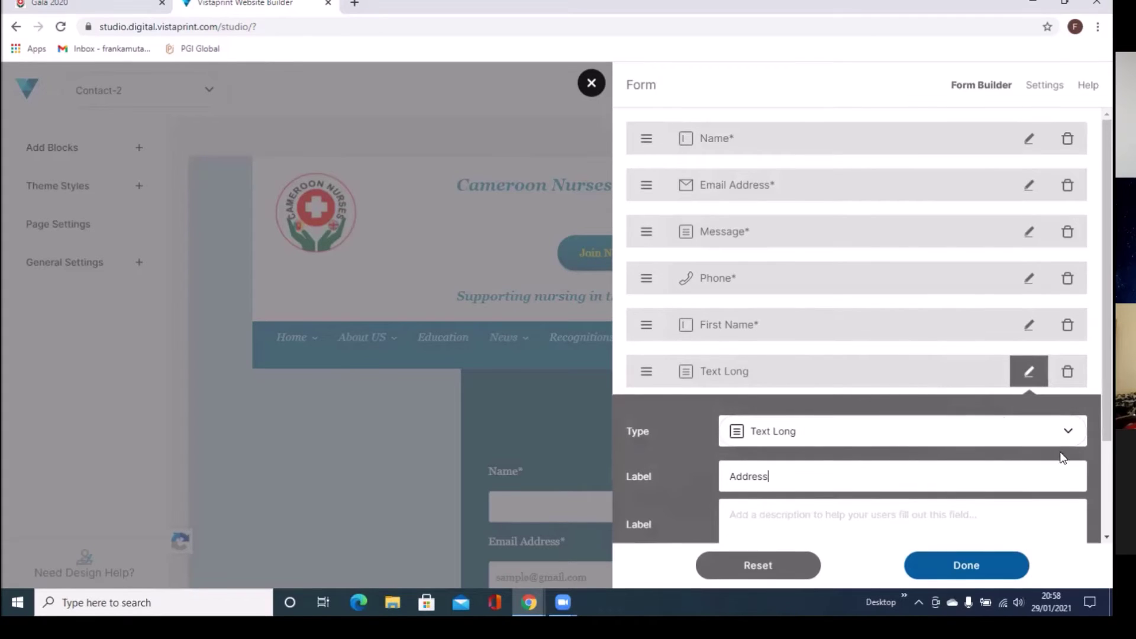
scroll(1069, 513, down, 1)
scroll(1069, 514, down, 1)
scroll(1068, 514, down, 1)
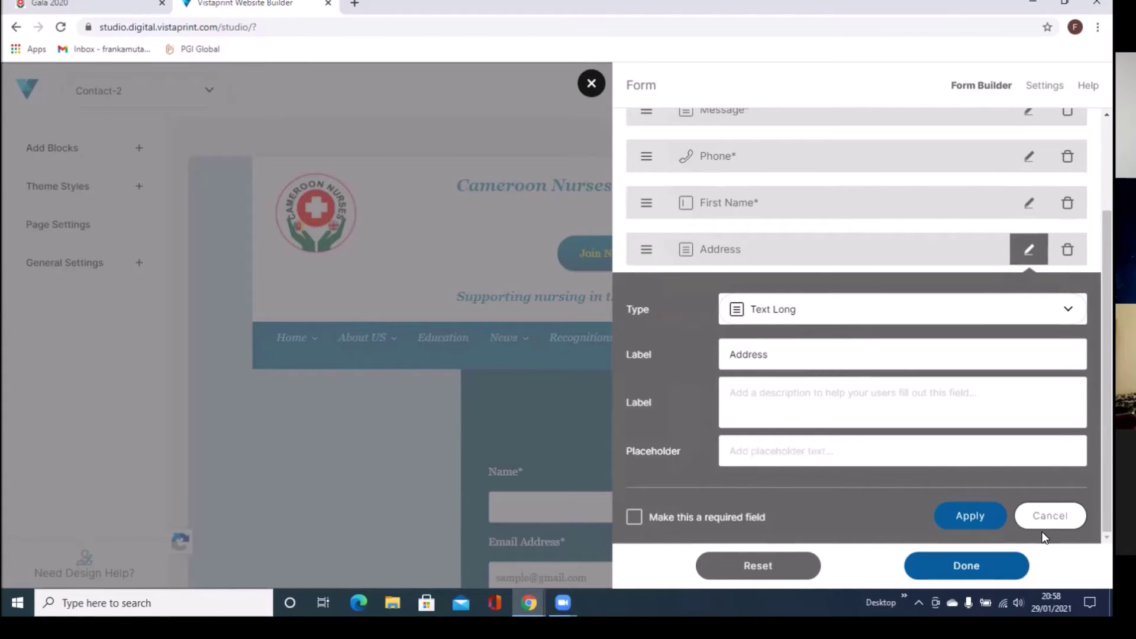
click(961, 521)
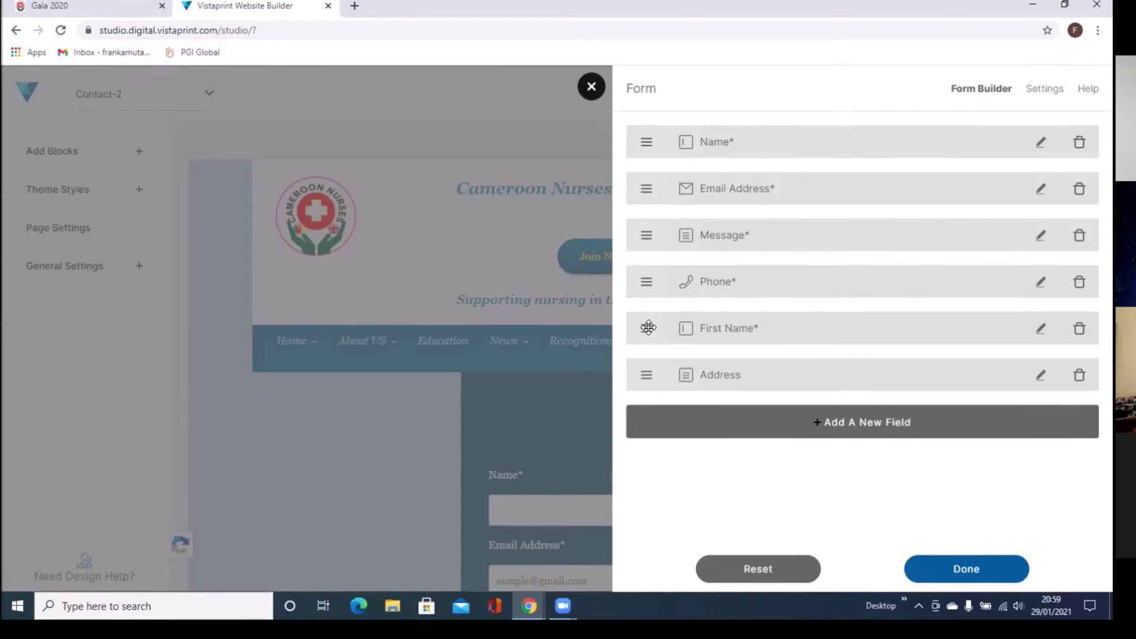
Step: Move First Name to the top of the field list, with Name directly below it
drag(648, 327, 639, 176)
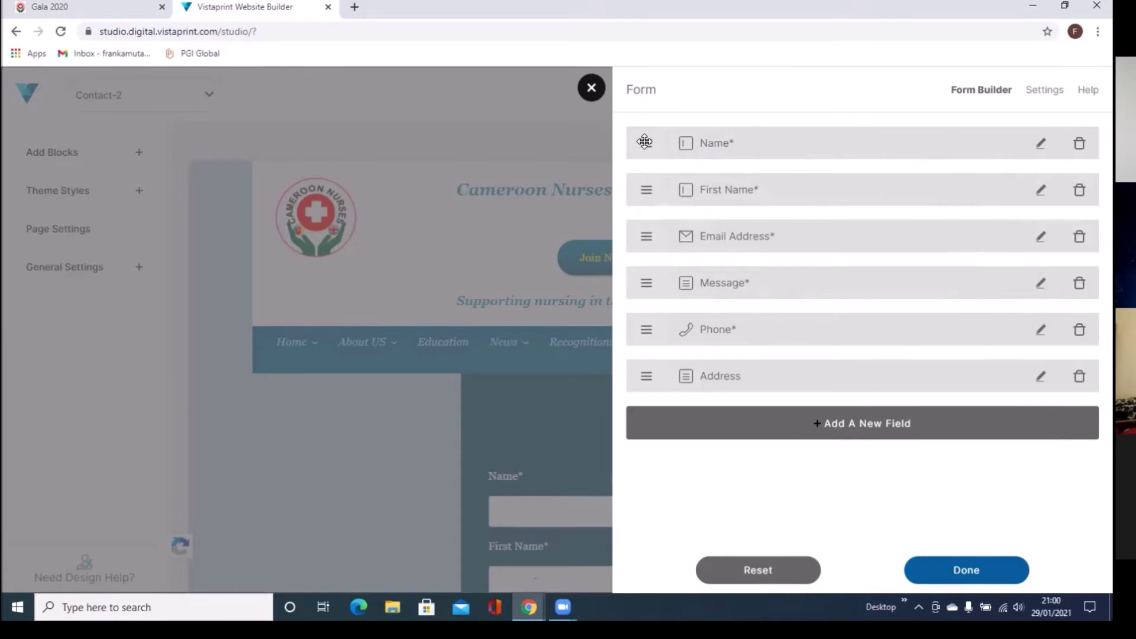
drag(644, 141, 645, 203)
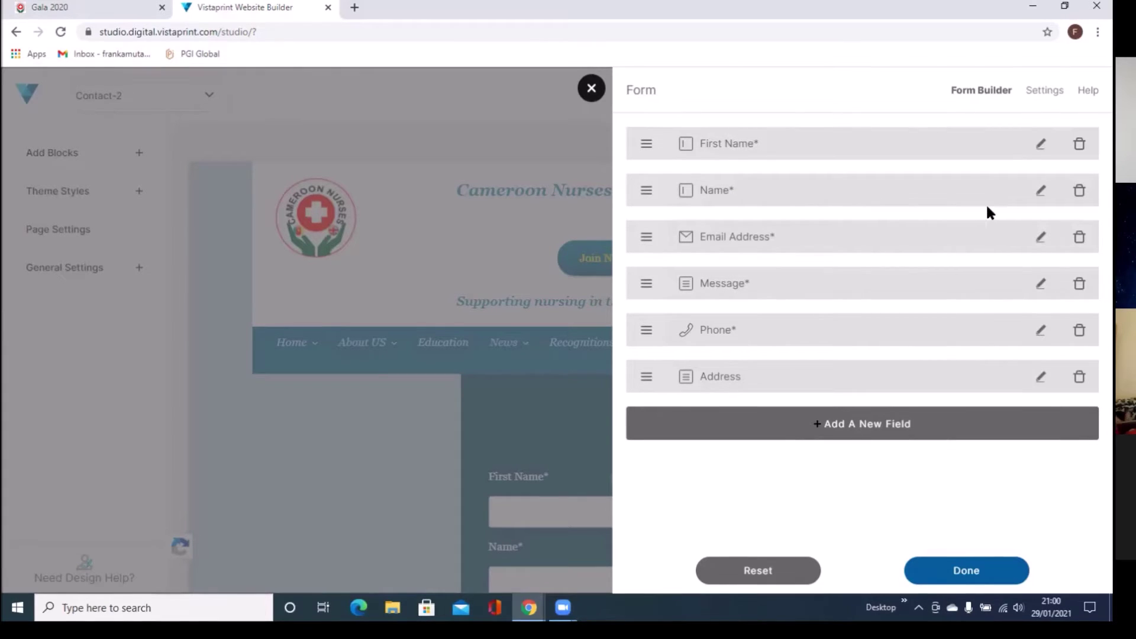
Step: Relabel the Name field as Surname, fixing the spelling, then start adding another field
click(1039, 200)
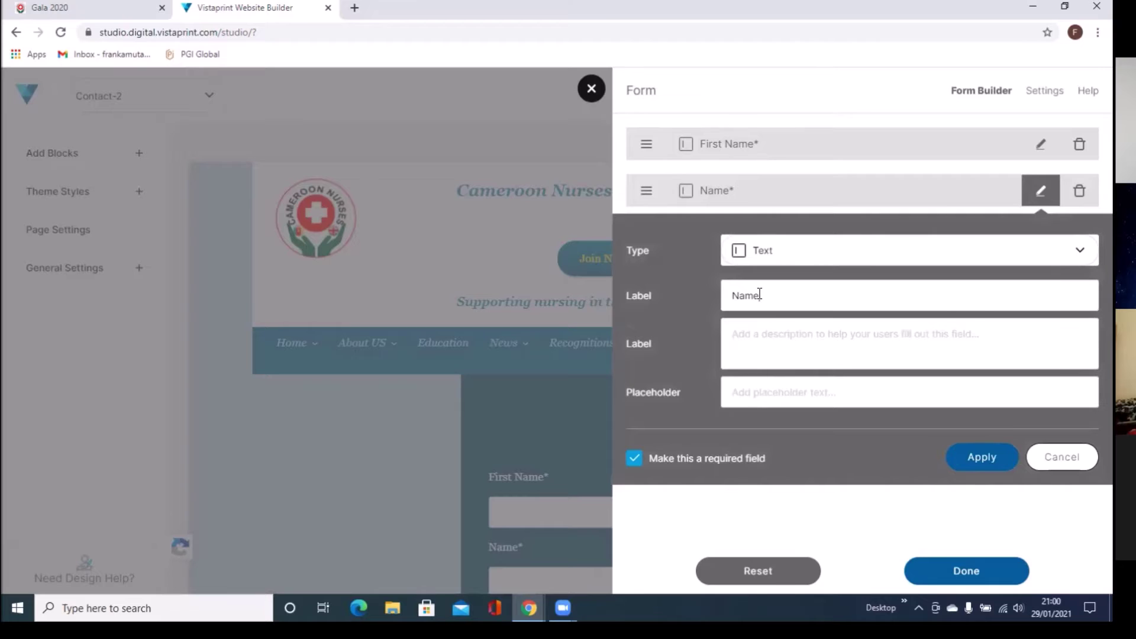
key(BackSpace)
key(BackSpace)
key(BackSpace)
key(BackSpace)
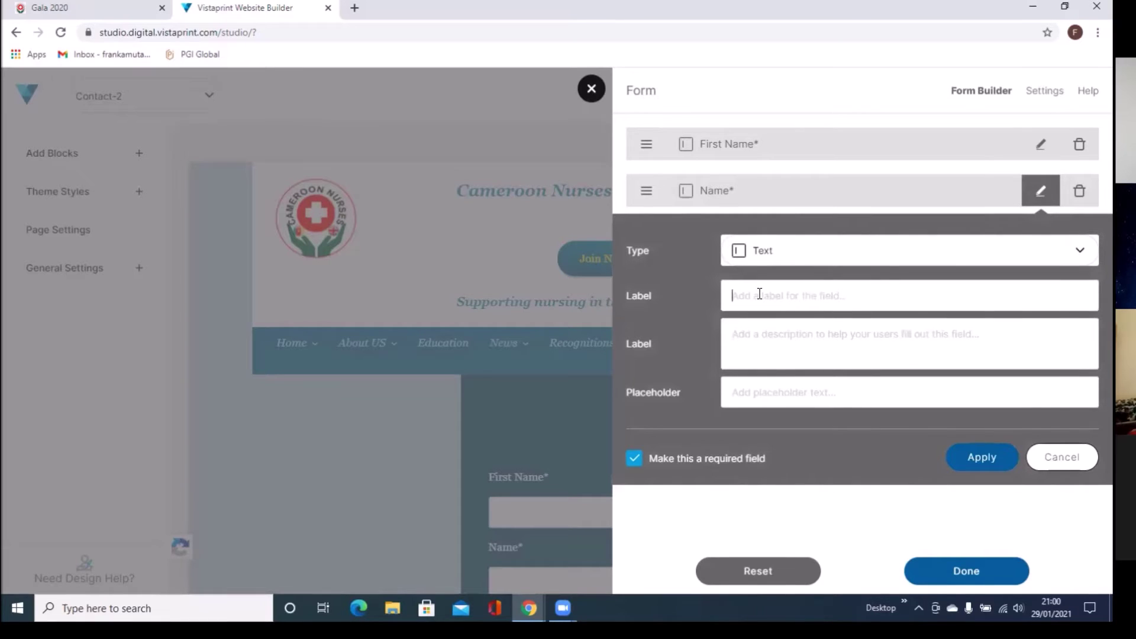
text(sure)
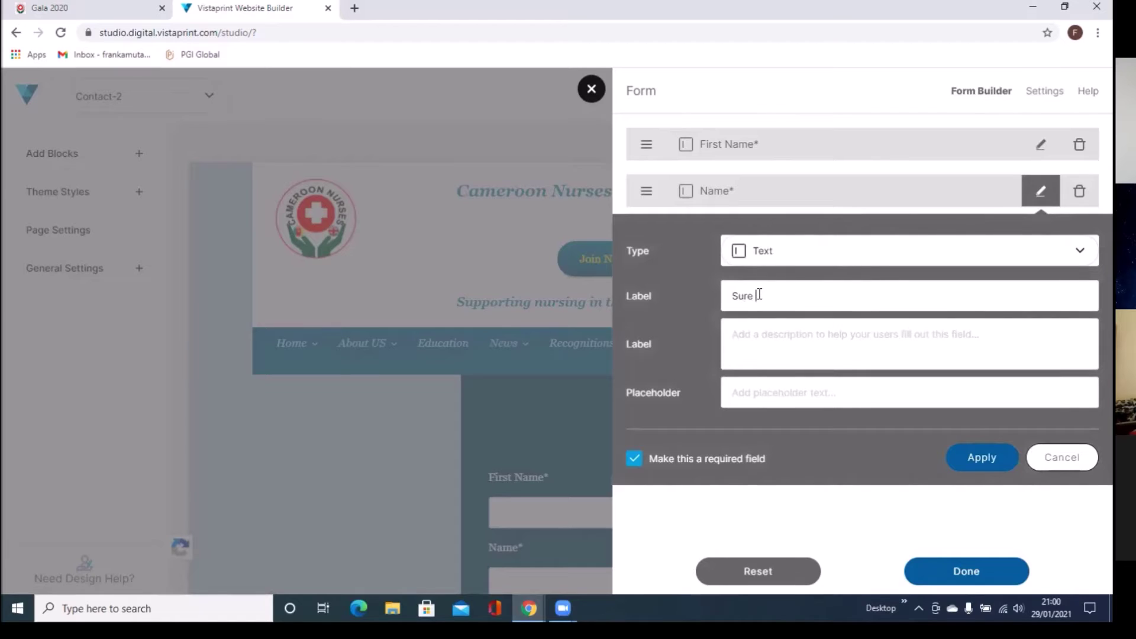
text(name)
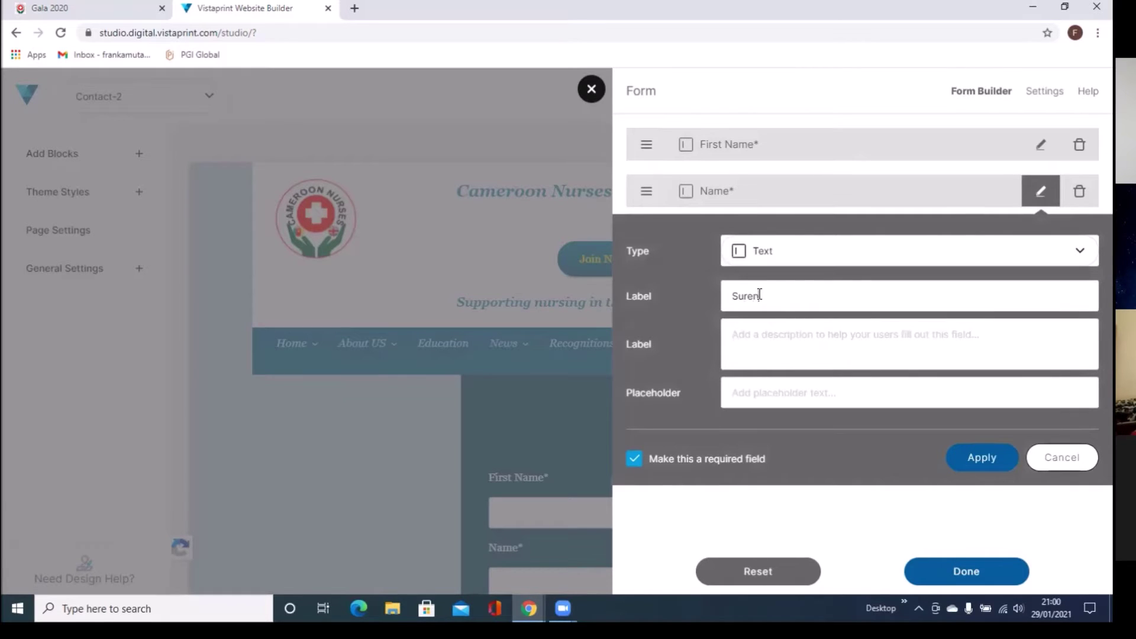
click(760, 294)
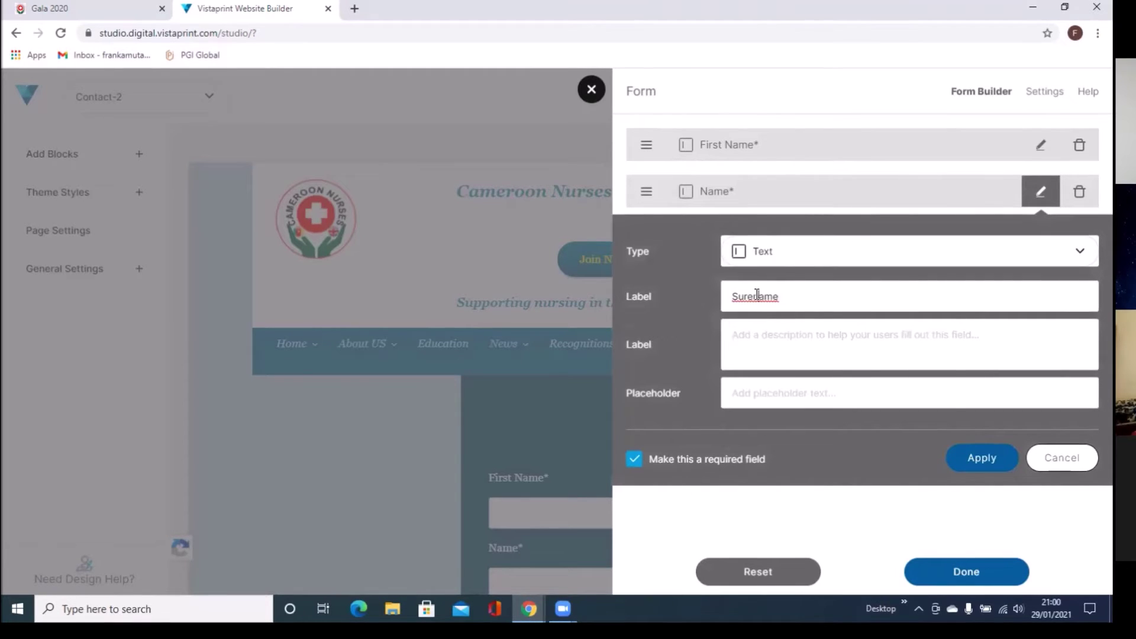
right_click(757, 295)
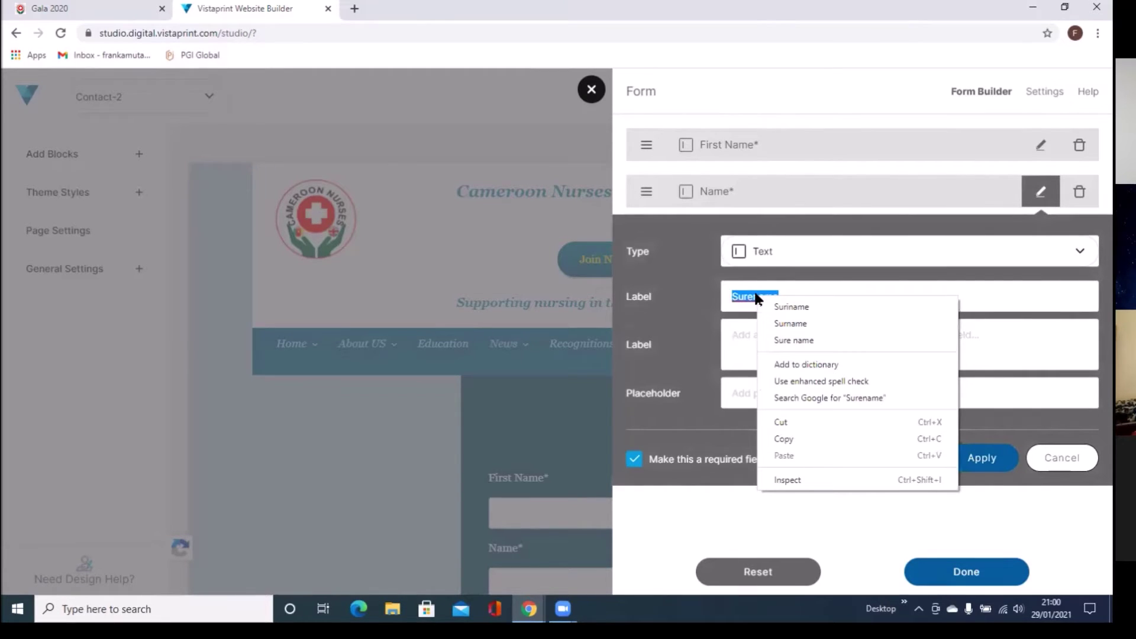
click(790, 323)
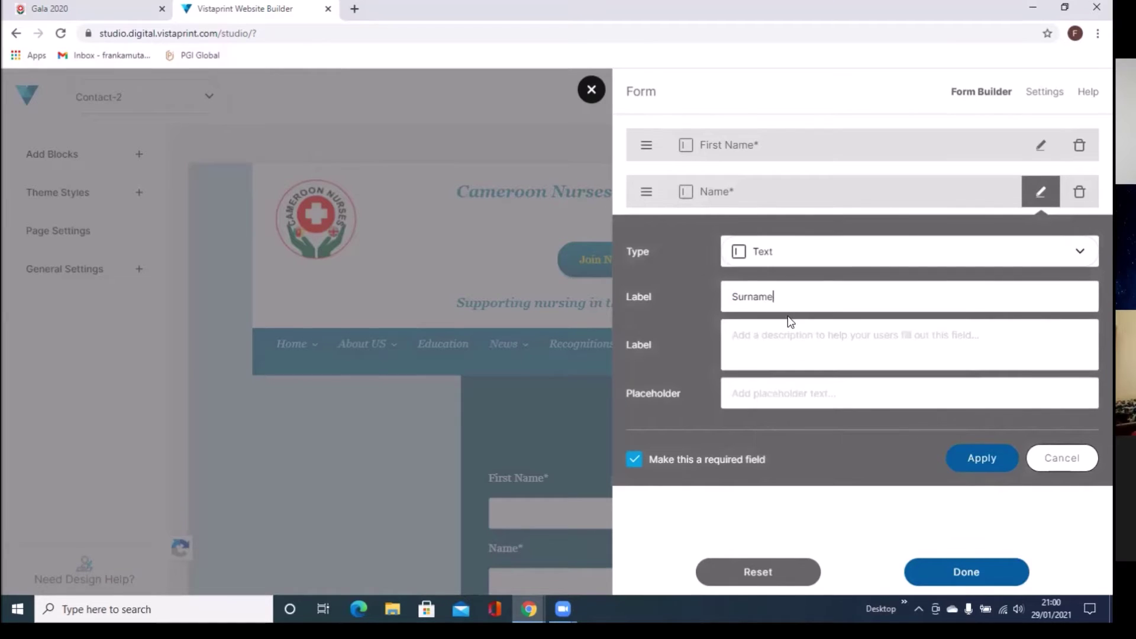
click(961, 459)
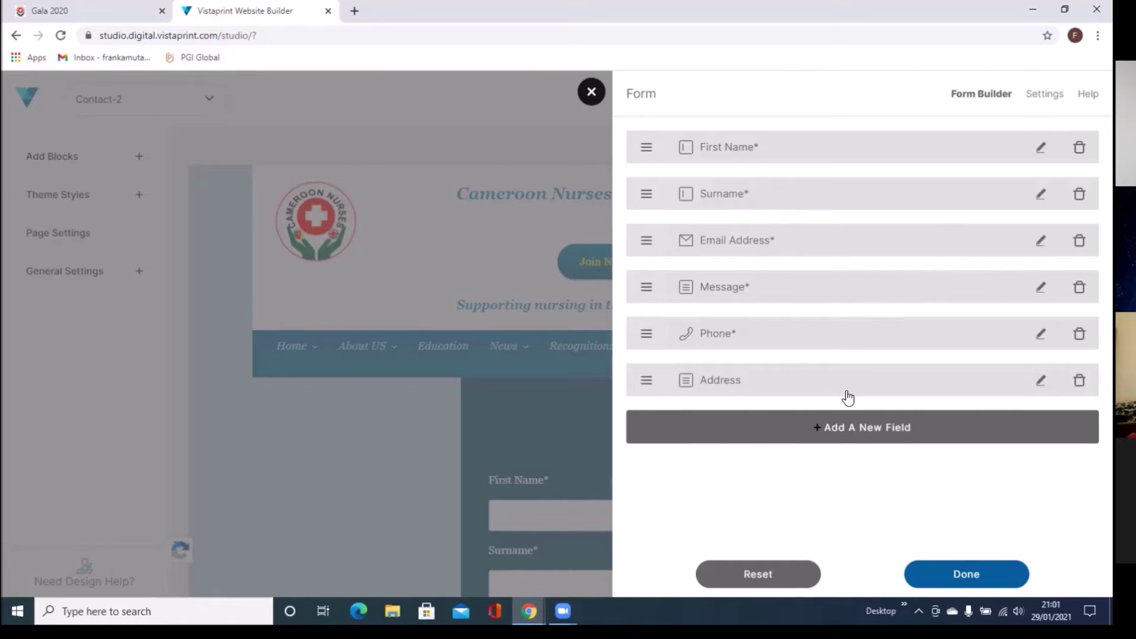
click(805, 430)
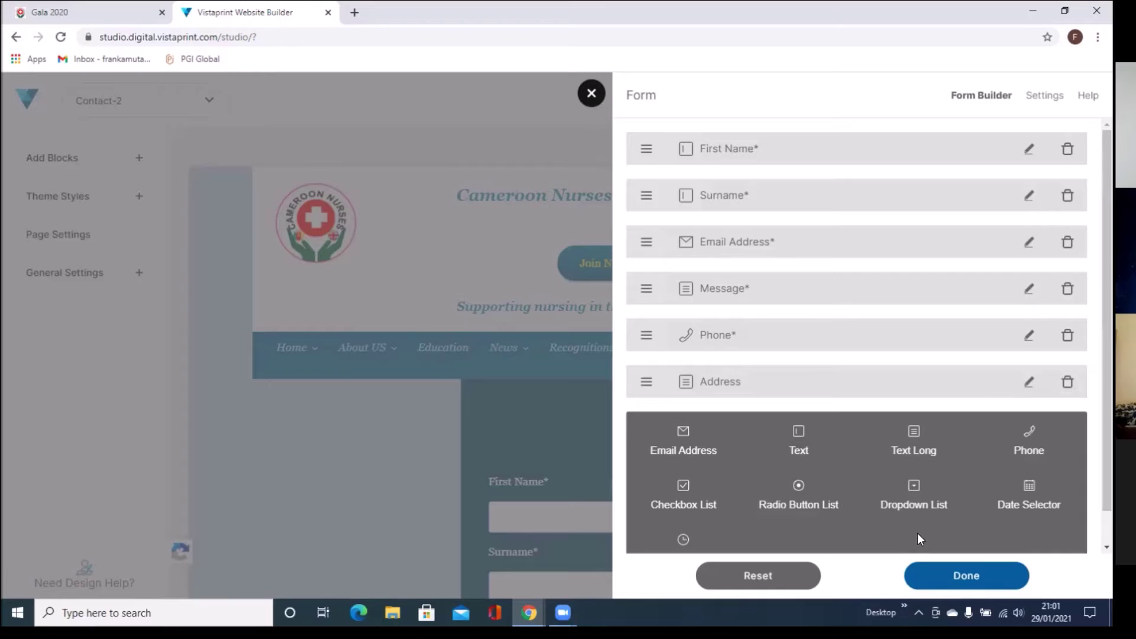
Step: Add a dropdown list field labelled Title
click(918, 496)
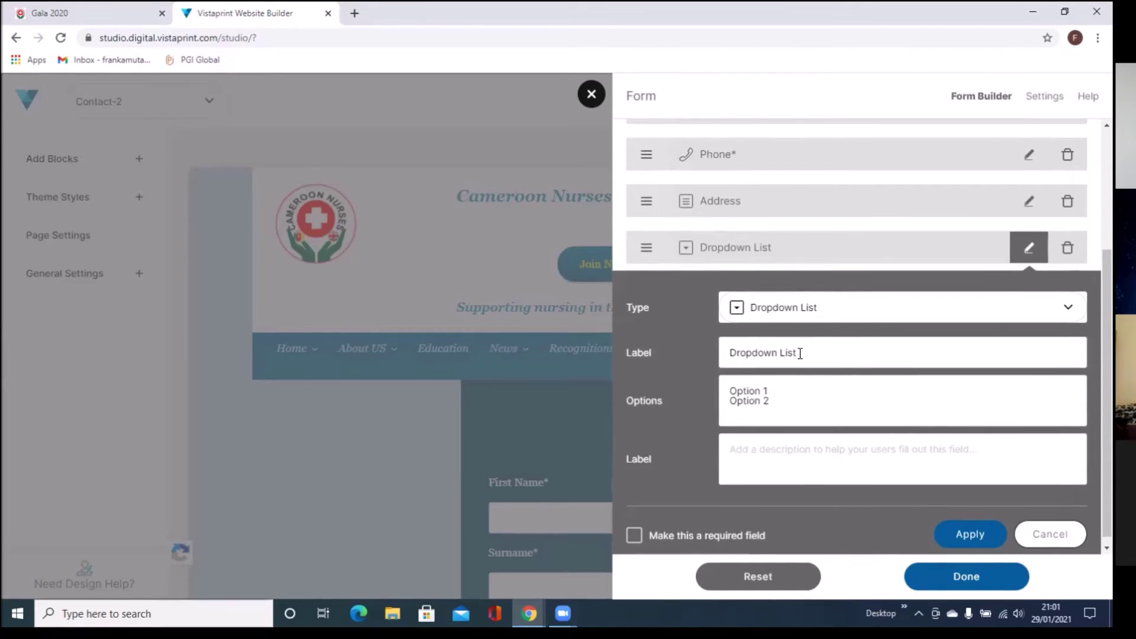
drag(800, 353, 660, 406)
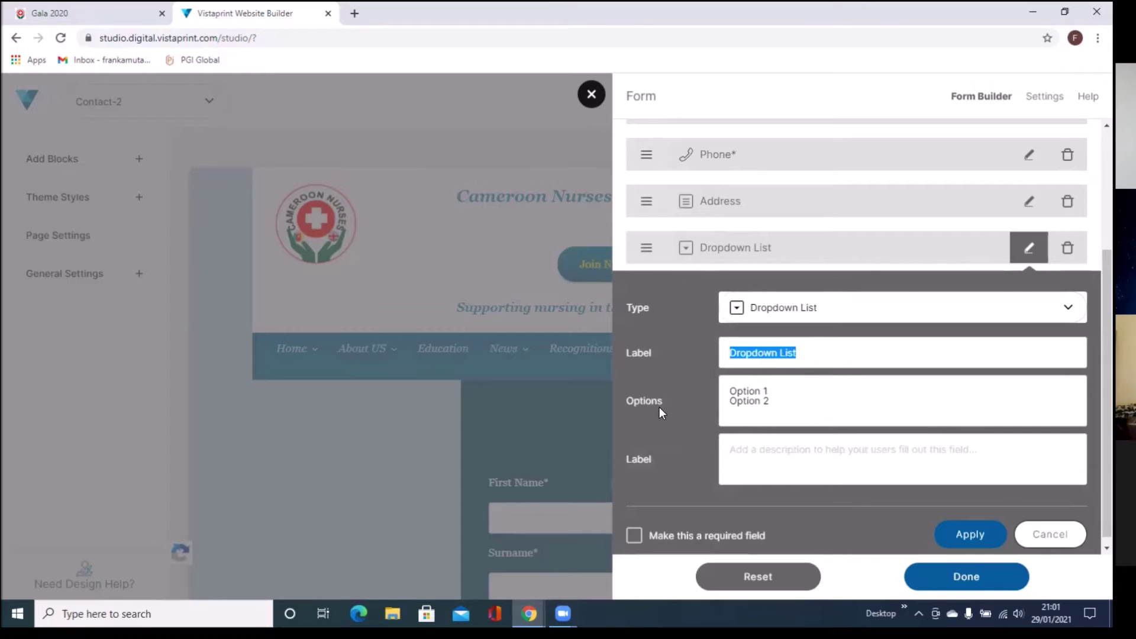
text(Ge)
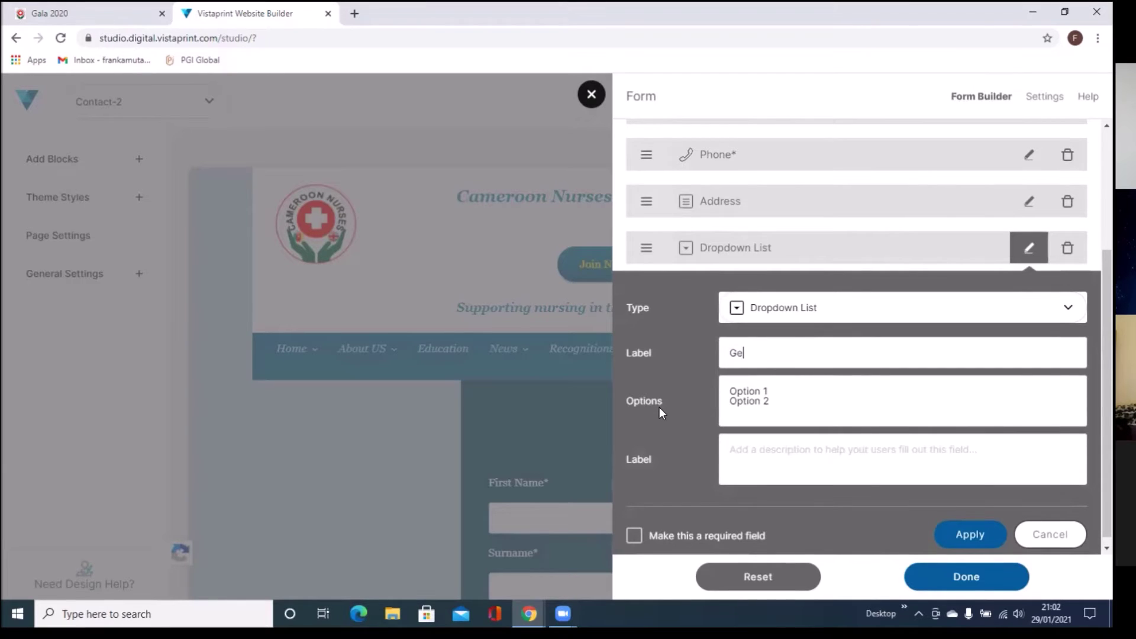
text(nder)
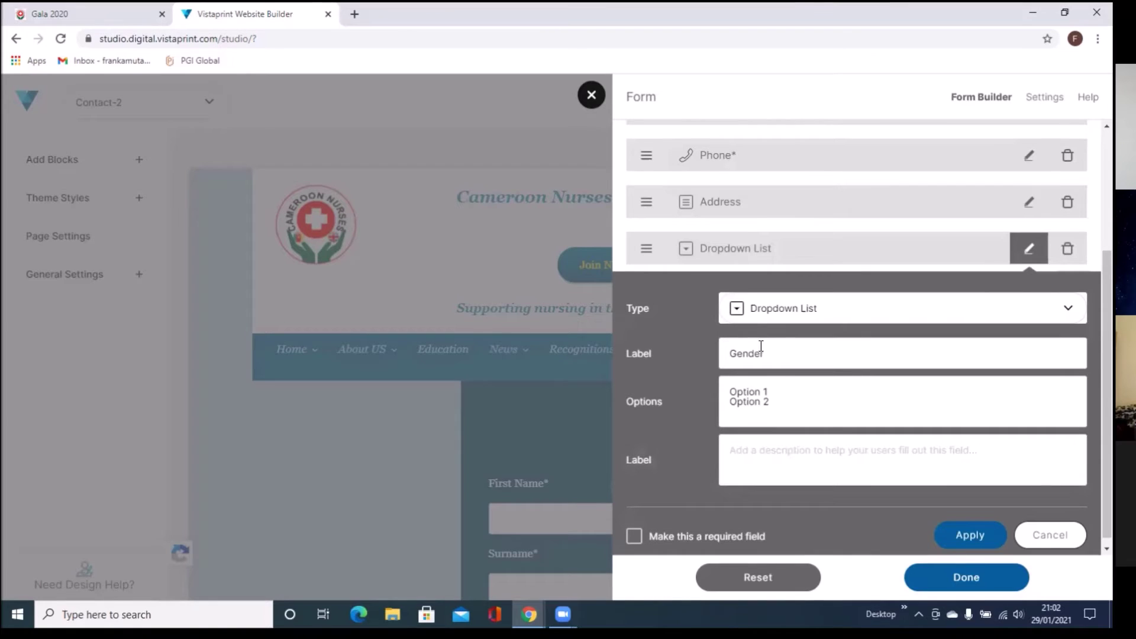
key(BackSpace)
key(BackSpace)
key(BackSpace)
key(BackSpace)
key(BackSpace)
key(BackSpace)
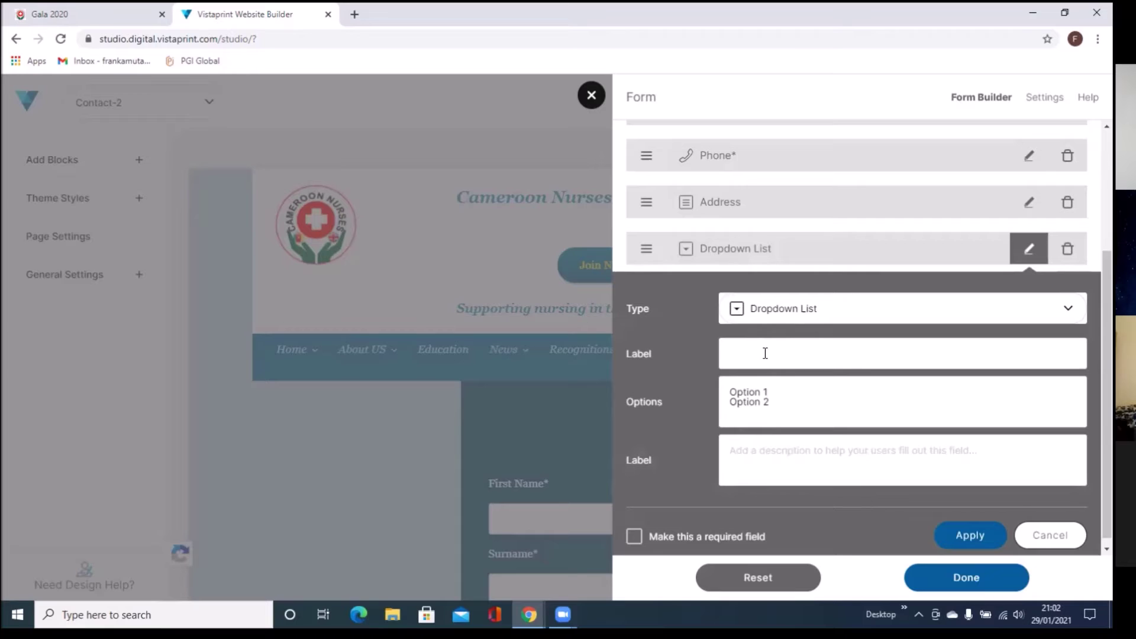
text(Title)
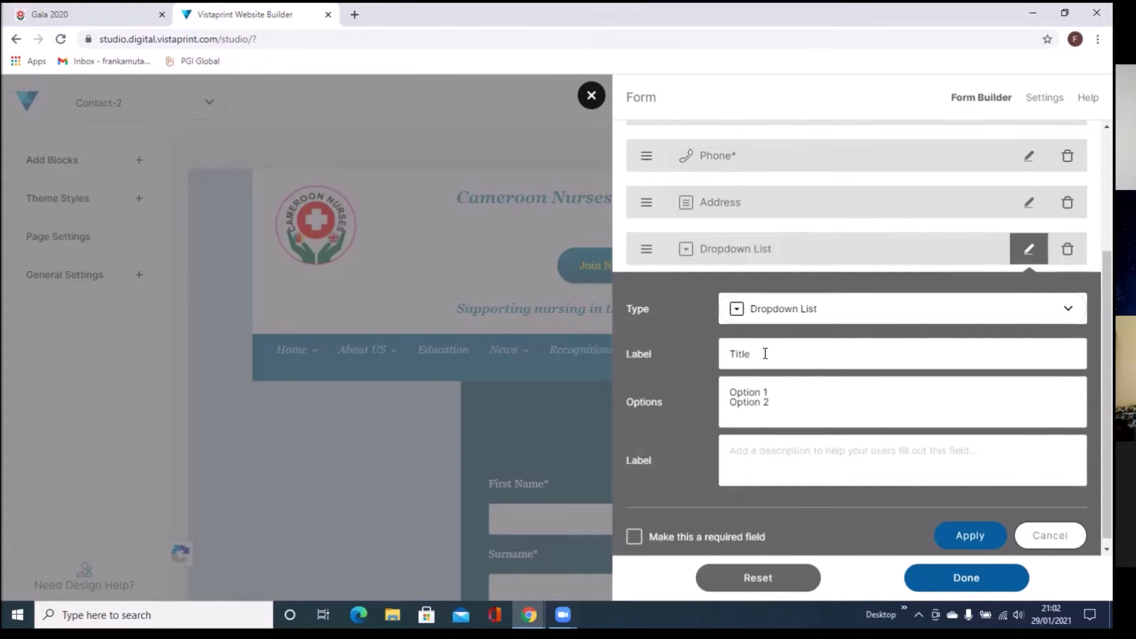
Step: Give the Title dropdown the options Mr, Mrs, Dr and Sir, and make it required
click(769, 392)
key(Delete)
key(BackSpace)
key(BackSpace)
key(BackSpace)
key(BackSpace)
key(BackSpace)
key(BackSpace)
key(BackSpace)
key(BackSpace)
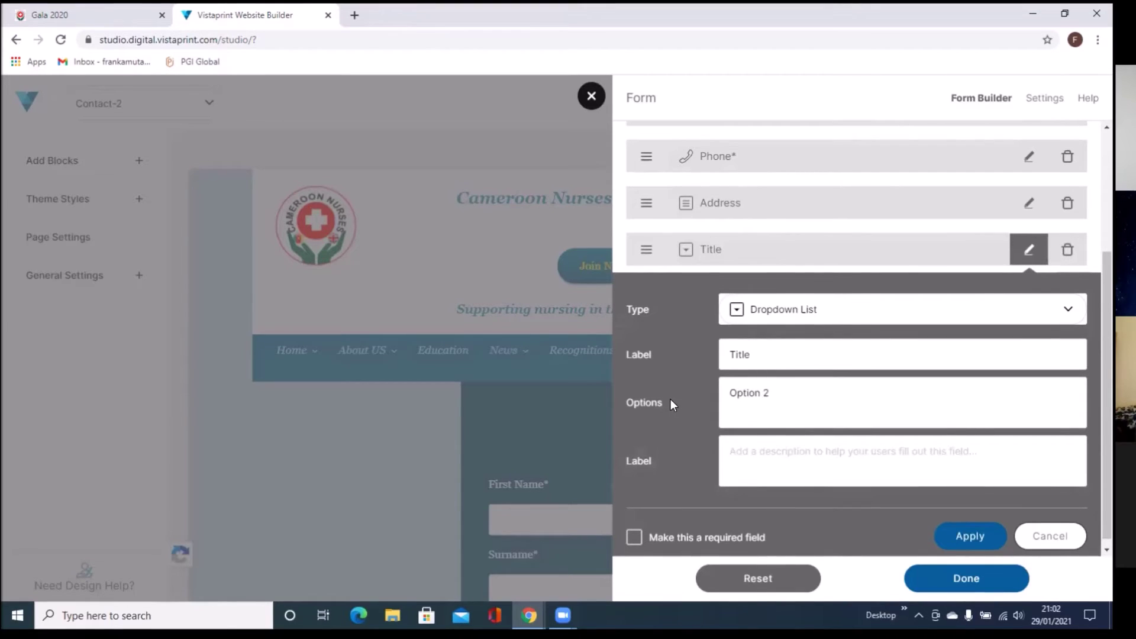
text(Mr)
key(Return)
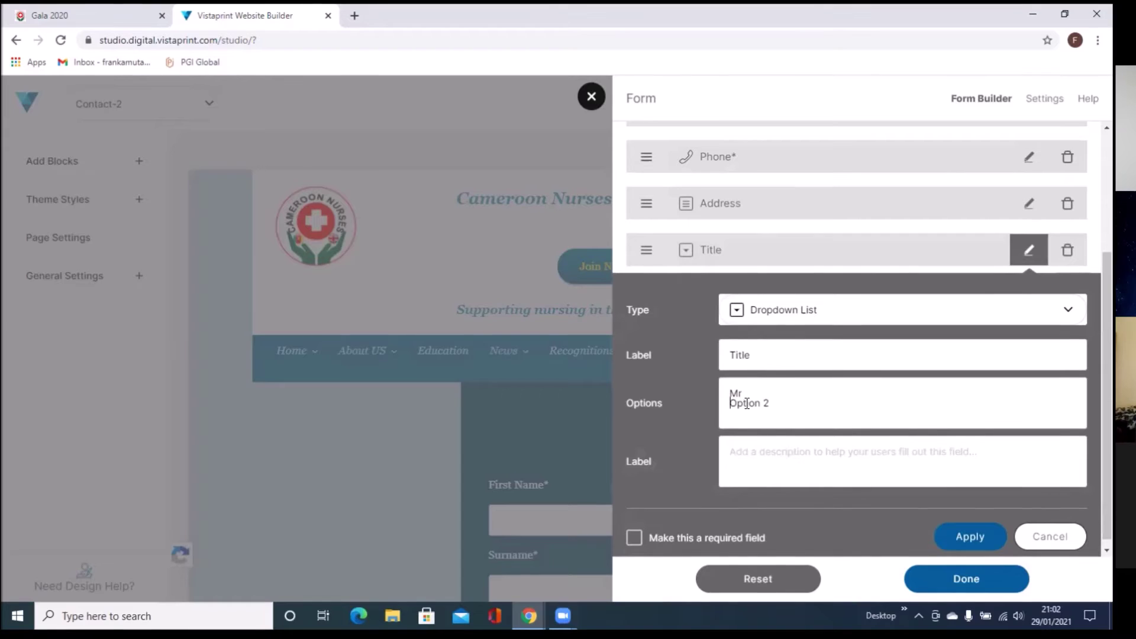
key(BackSpace)
key(BackSpace)
key(BackSpace)
key(BackSpace)
key(BackSpace)
key(BackSpace)
key(BackSpace)
key(BackSpace)
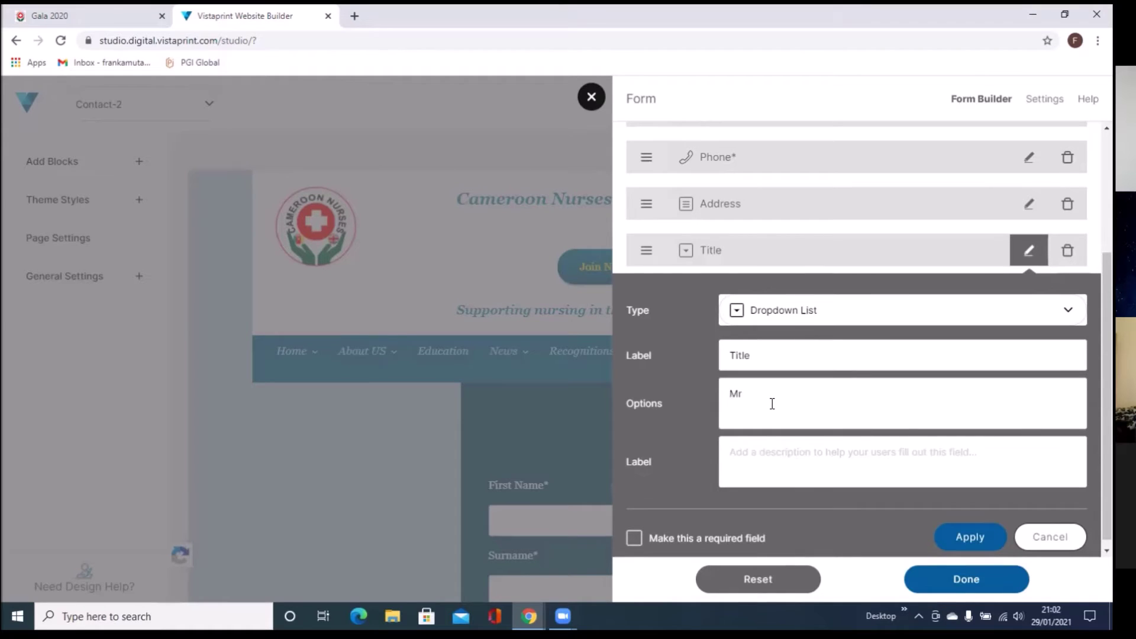
text(Mrs)
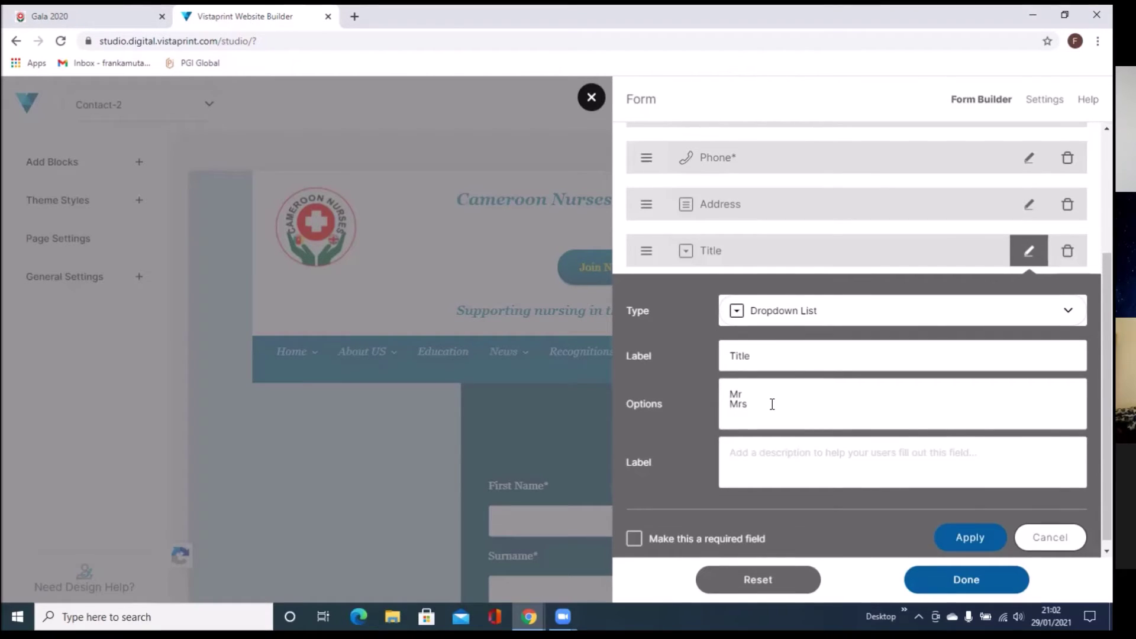
text(Dr)
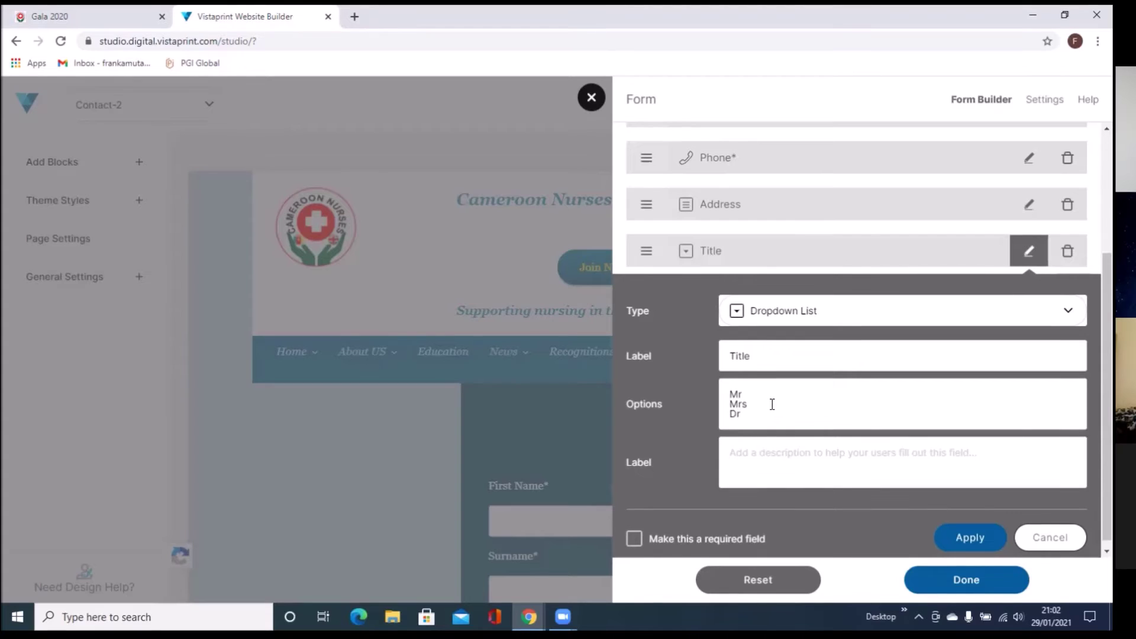
key(Return)
text(Sir)
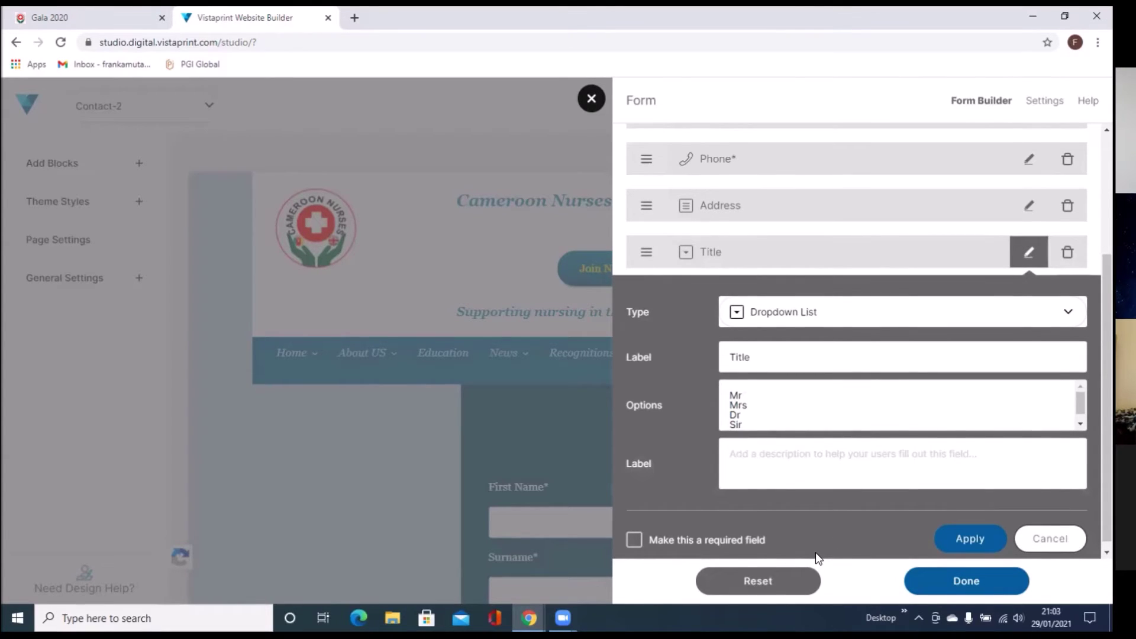
click(633, 541)
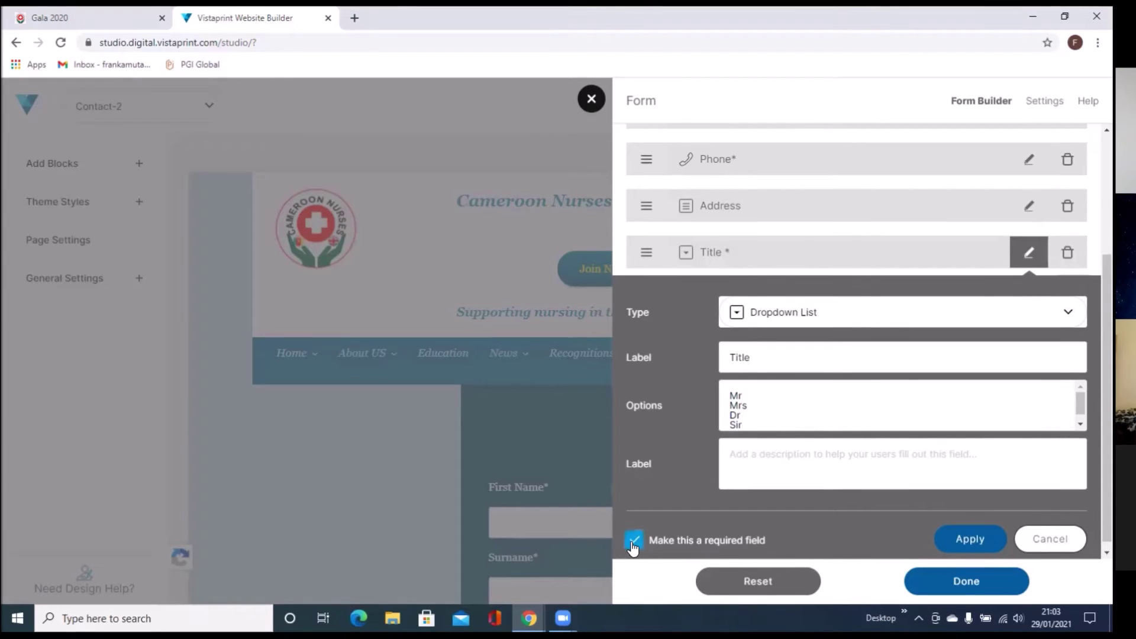
click(966, 540)
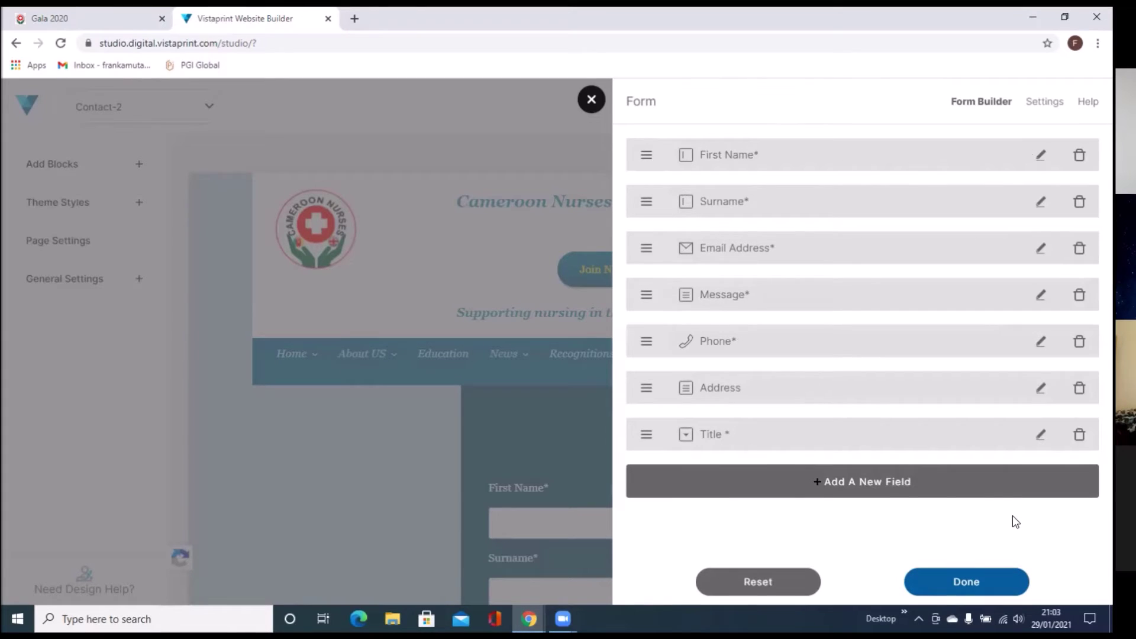
Step: Add a Checkbox List field after Title in the contact form
click(929, 484)
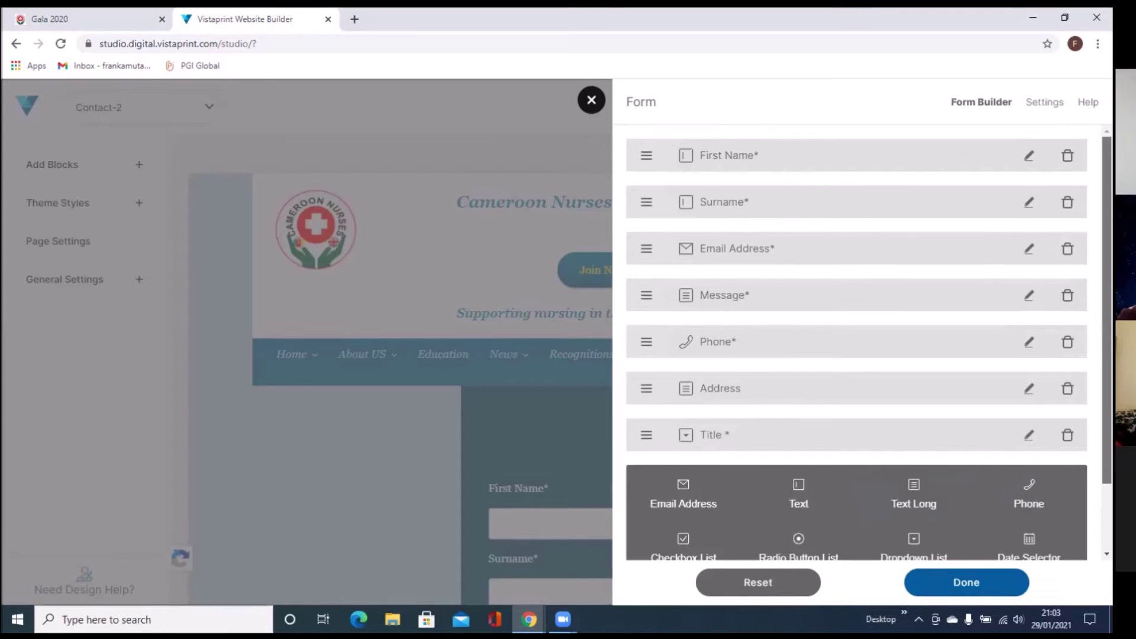
scroll(857, 320, down, 1)
scroll(857, 344, down, 2)
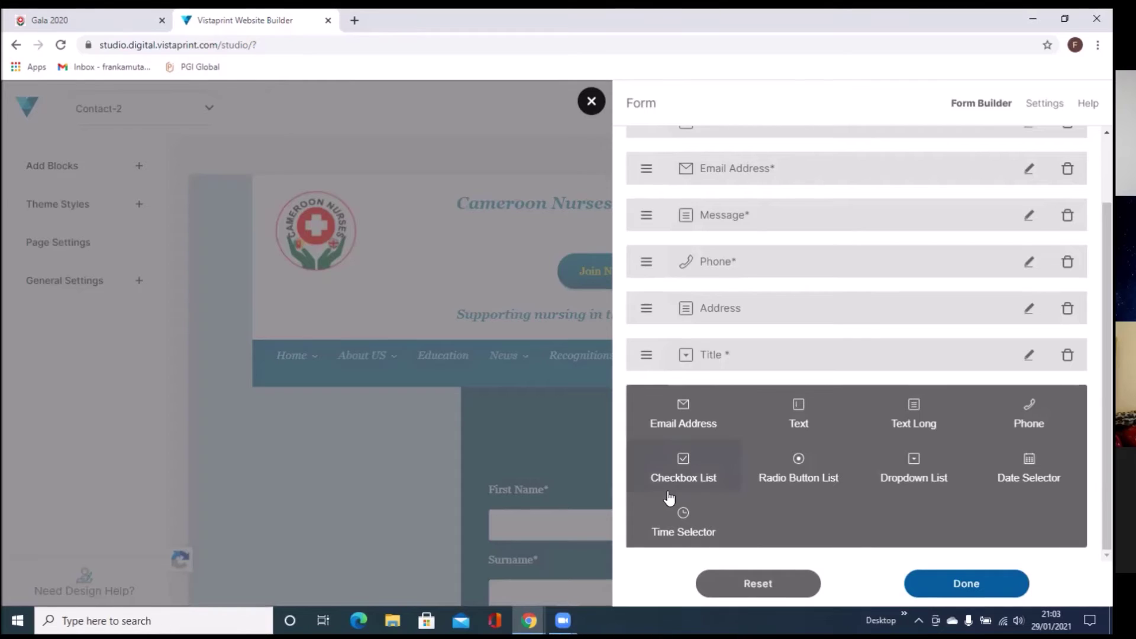
click(681, 463)
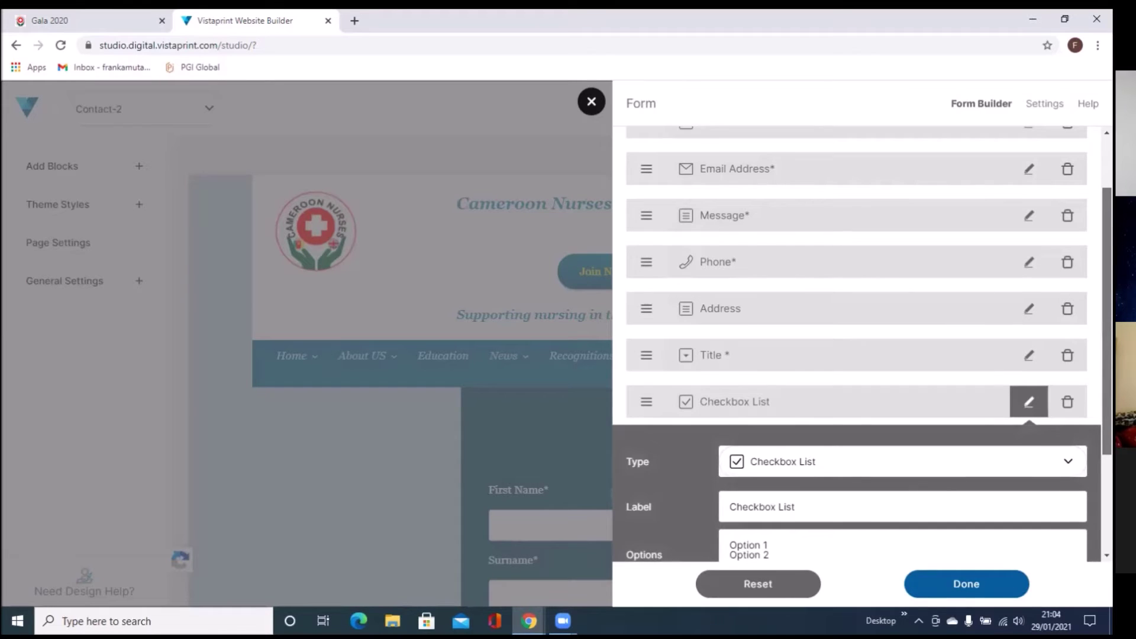
Step: Label the checkbox field Occupation and set its first option to Nurse
scroll(1050, 521, down, 3)
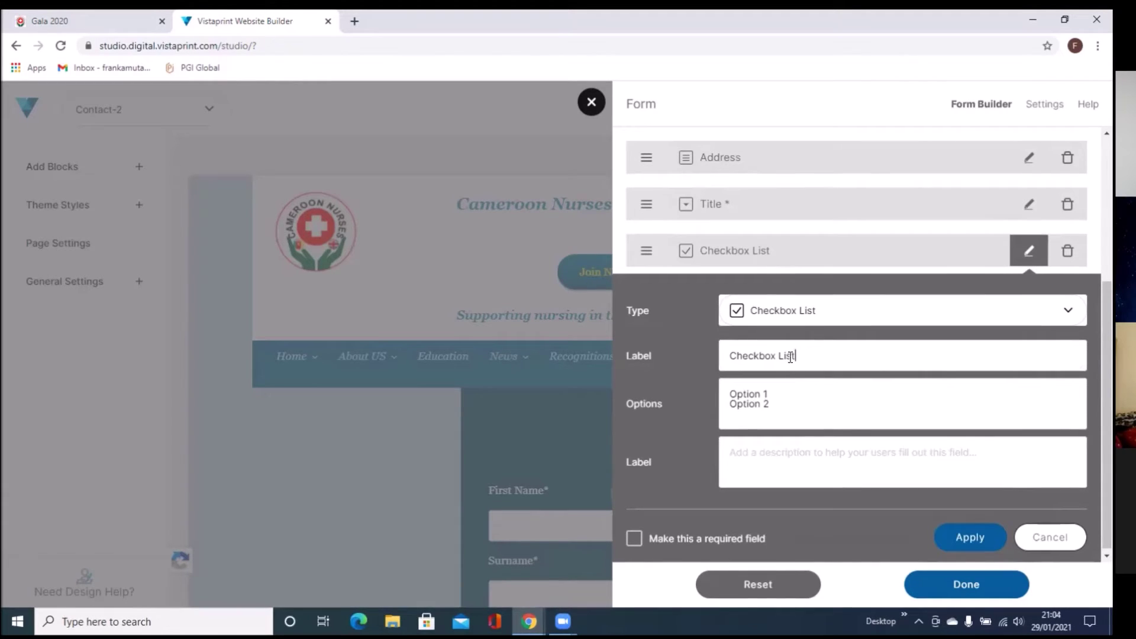
drag(796, 354, 460, 537)
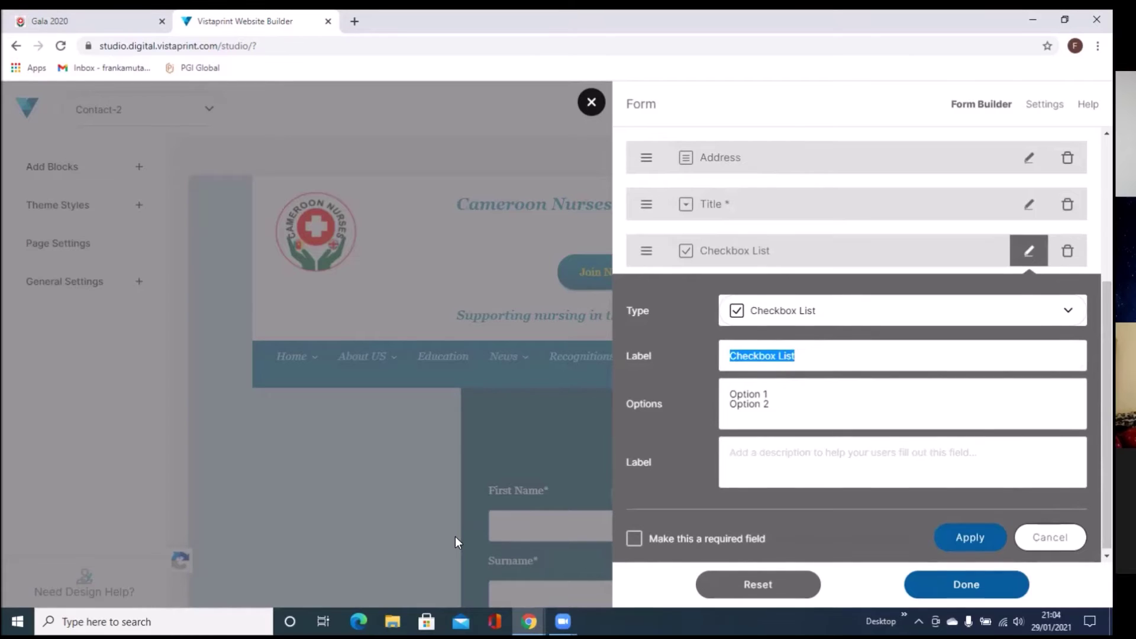
text(Occu)
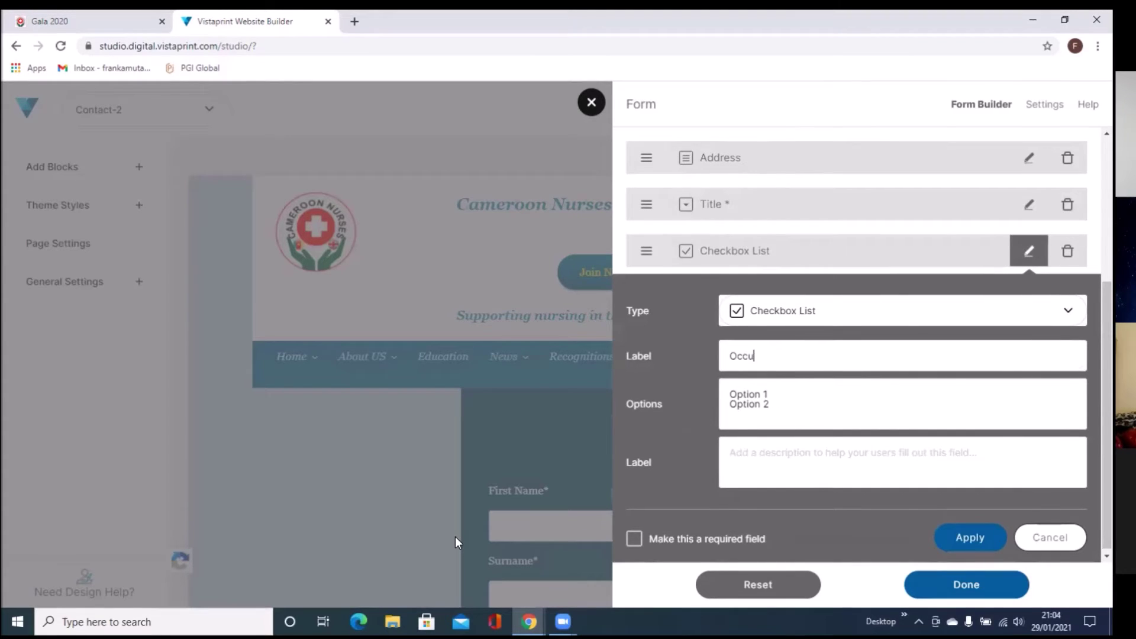
text(pation)
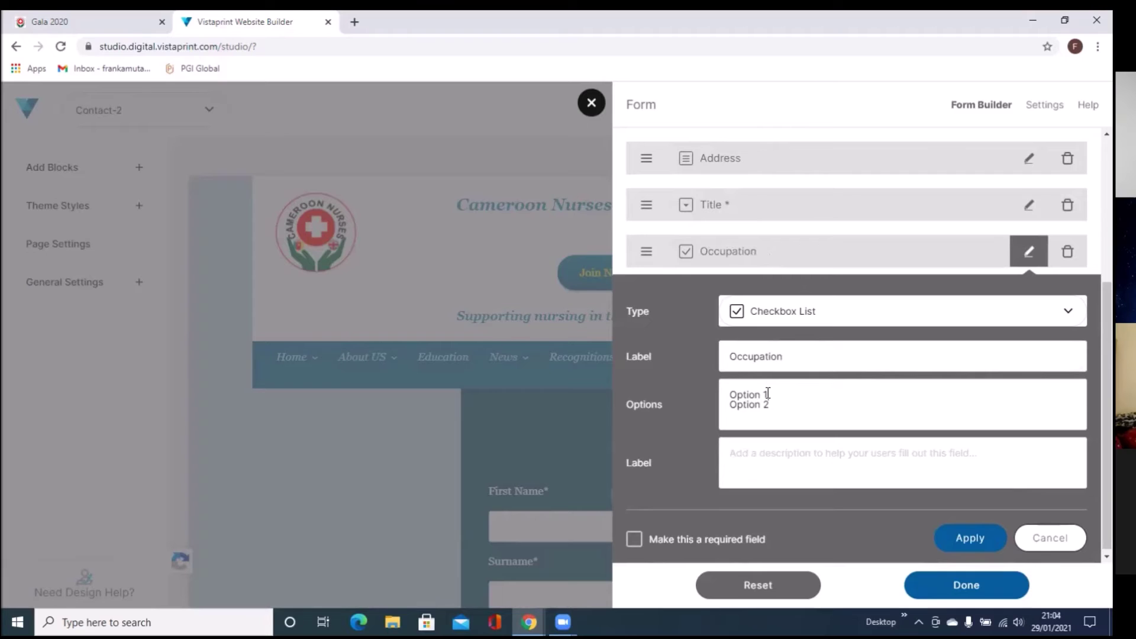
key(BackSpace)
key(BackSpace)
key(BackSpace)
key(BackSpace)
key(BackSpace)
key(BackSpace)
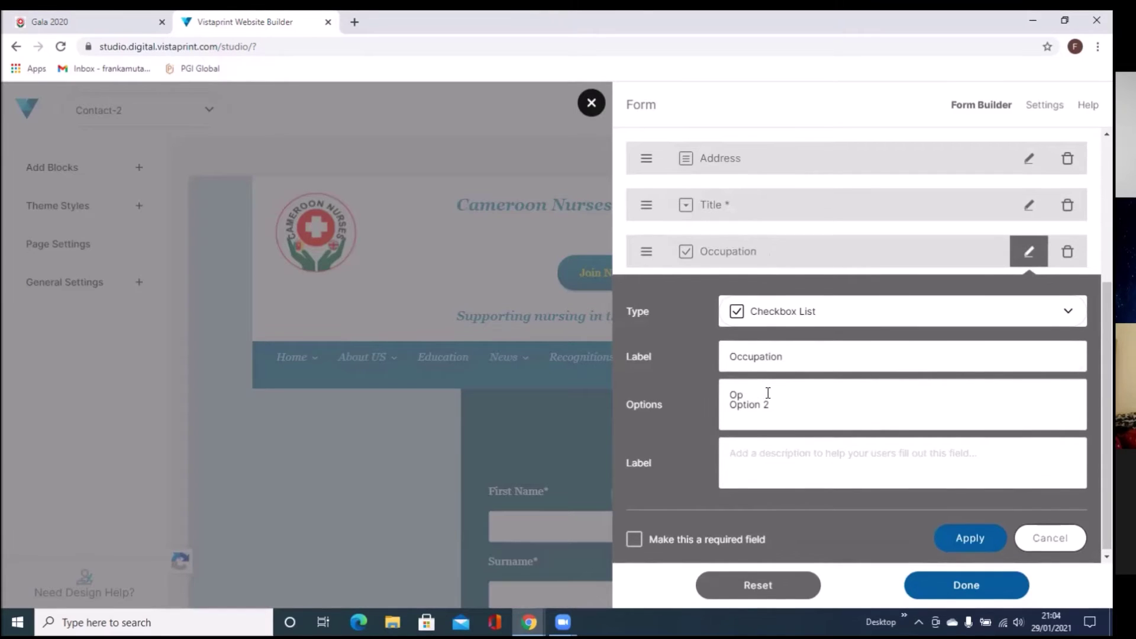
text(n)
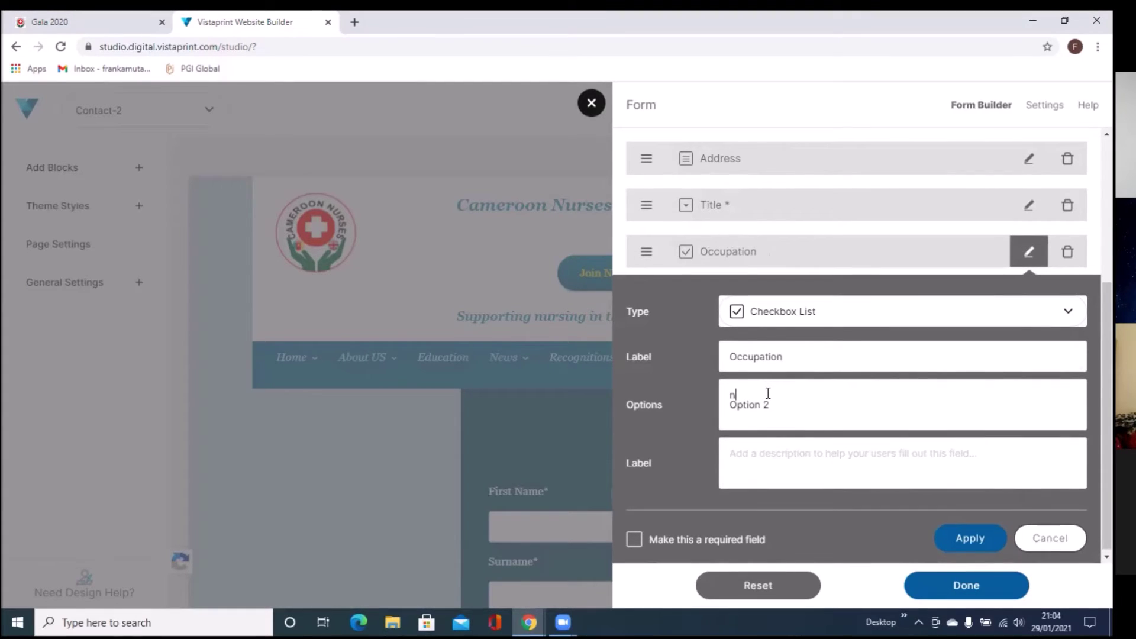
text(urse)
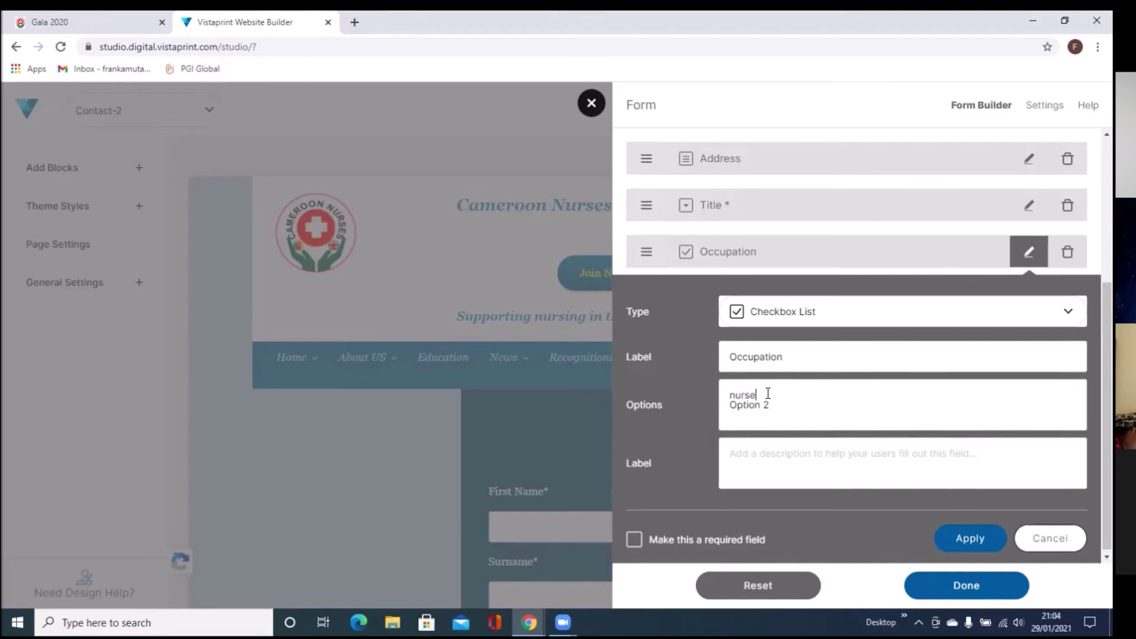
key(BackSpace)
key(BackSpace)
key(BackSpace)
key(BackSpace)
key(BackSpace)
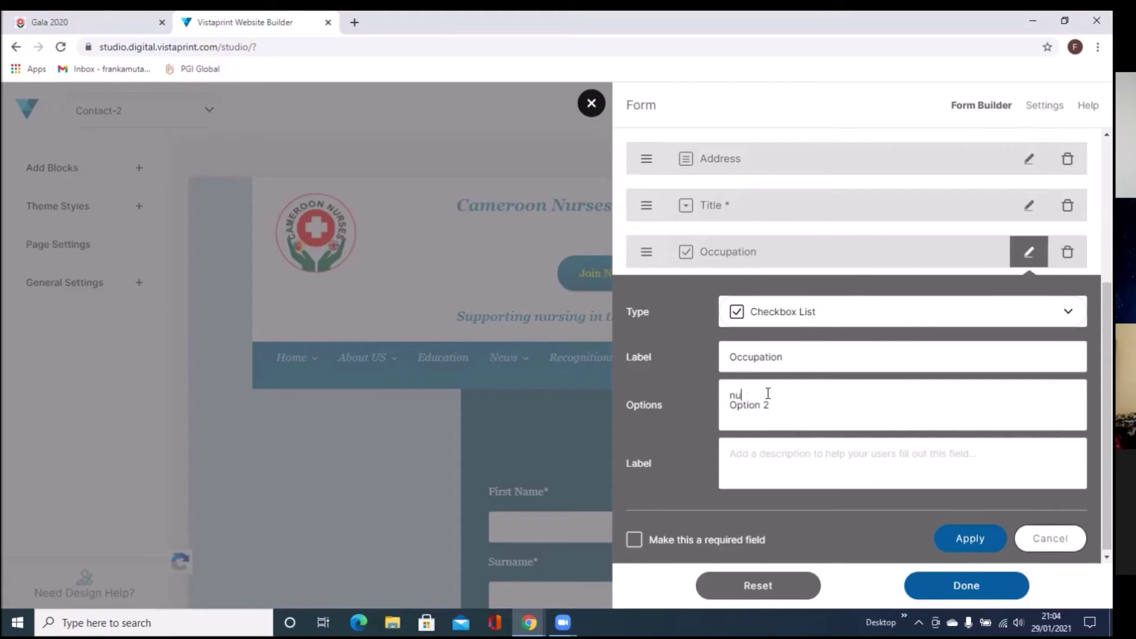
text(N)
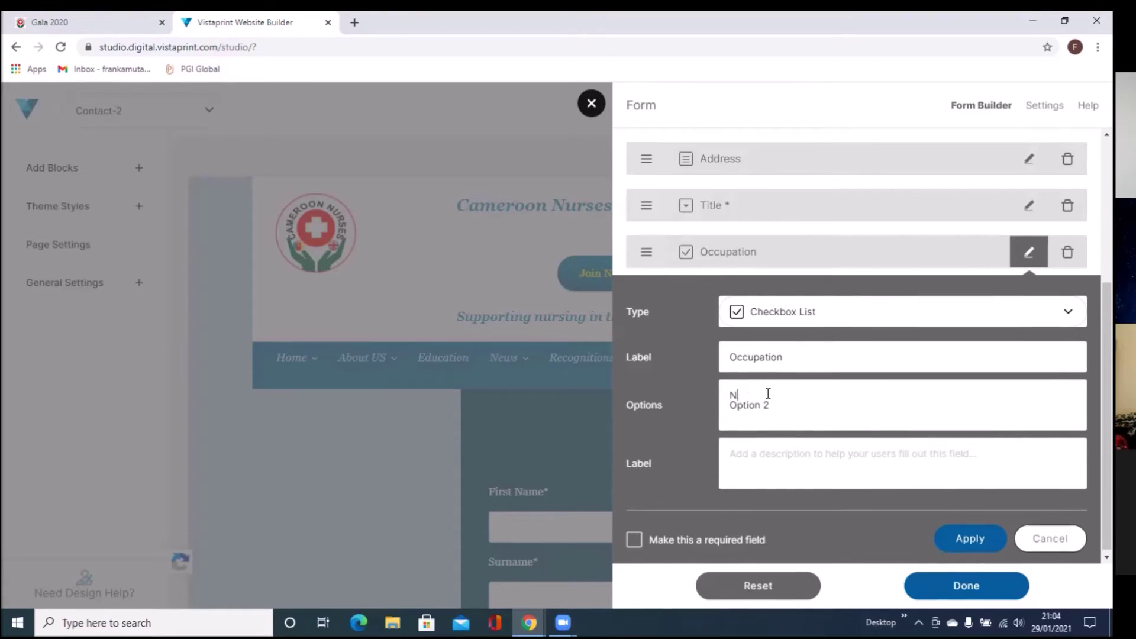
text(urse)
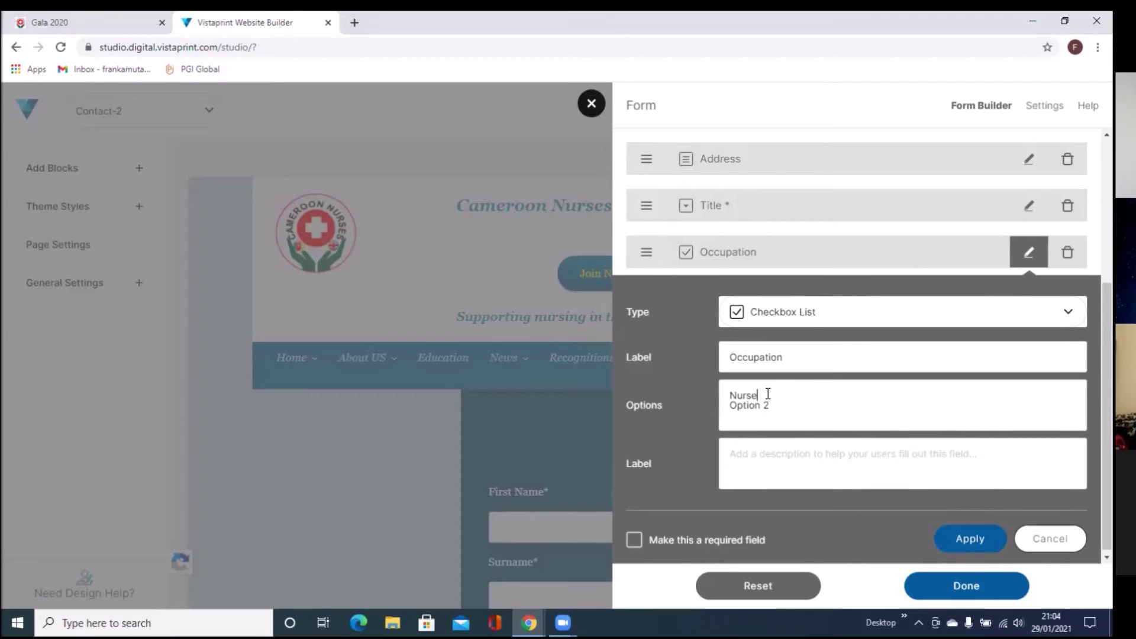
Step: Add Doctor, HCA and Domestic options, mark Occupation required and apply
key(Return)
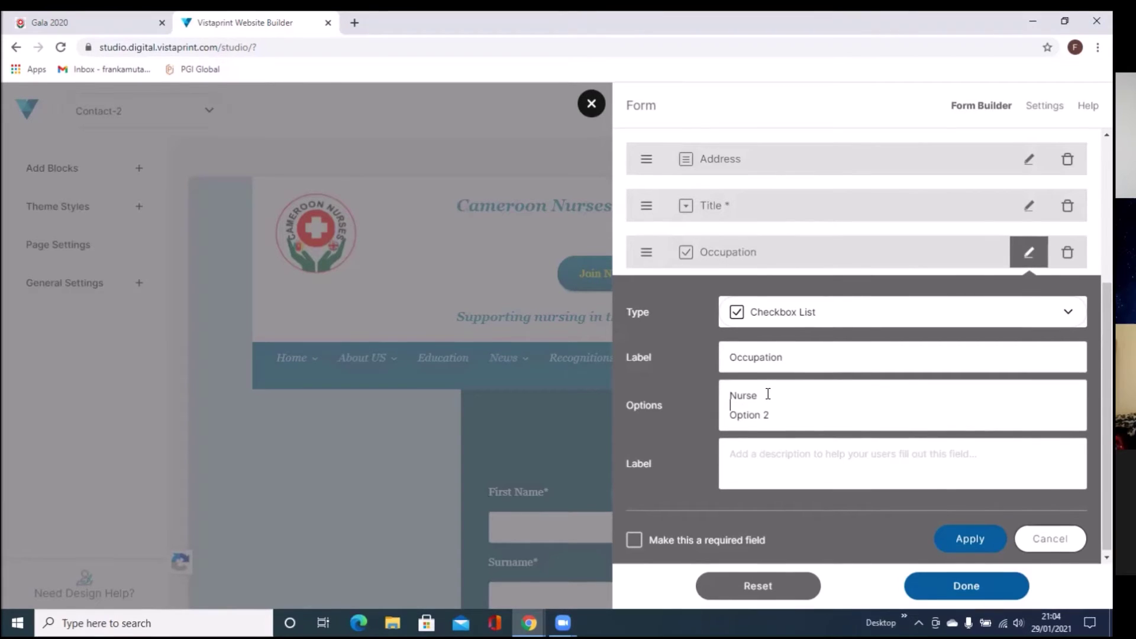
text(Doc)
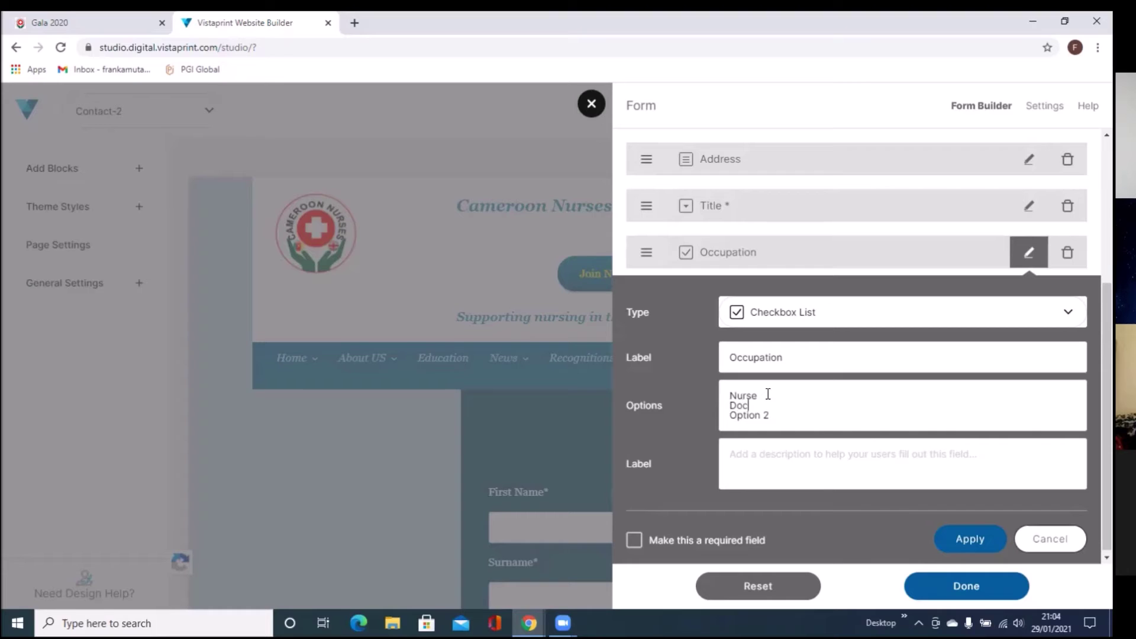
text(tor)
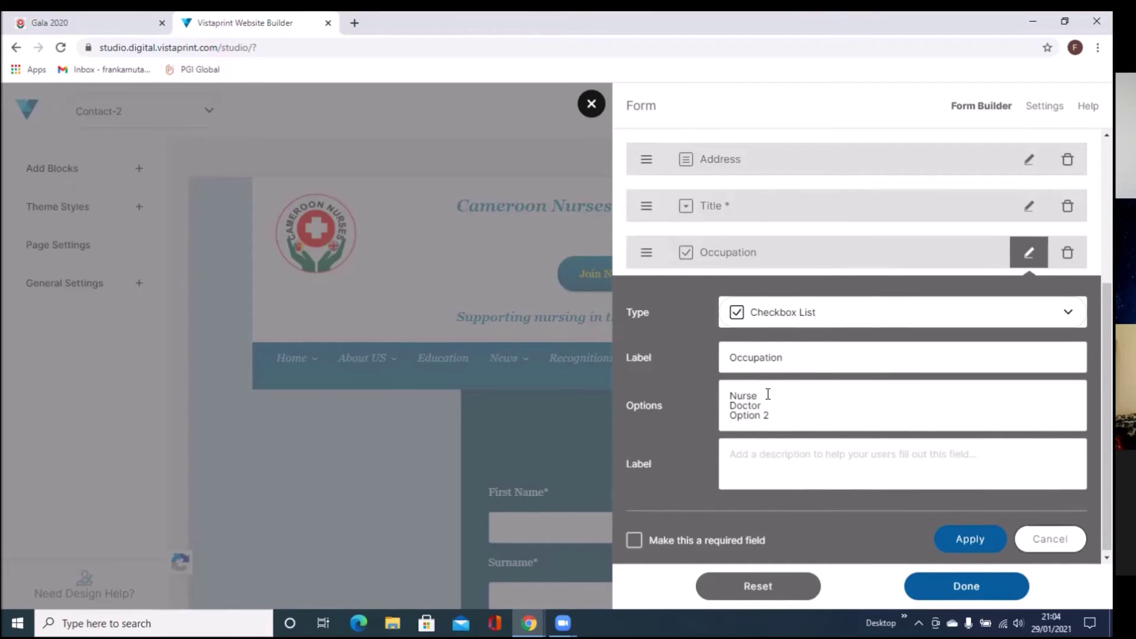
key(Return)
text(HCA)
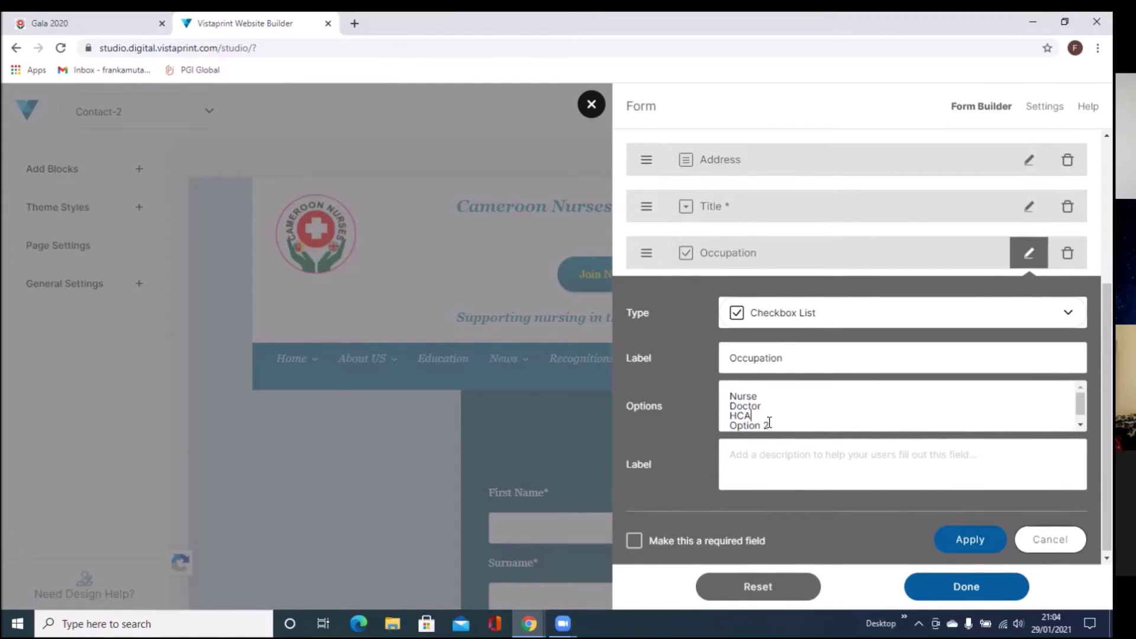
click(768, 422)
key(BackSpace)
key(BackSpace)
key(BackSpace)
key(BackSpace)
key(BackSpace)
key(BackSpace)
key(BackSpace)
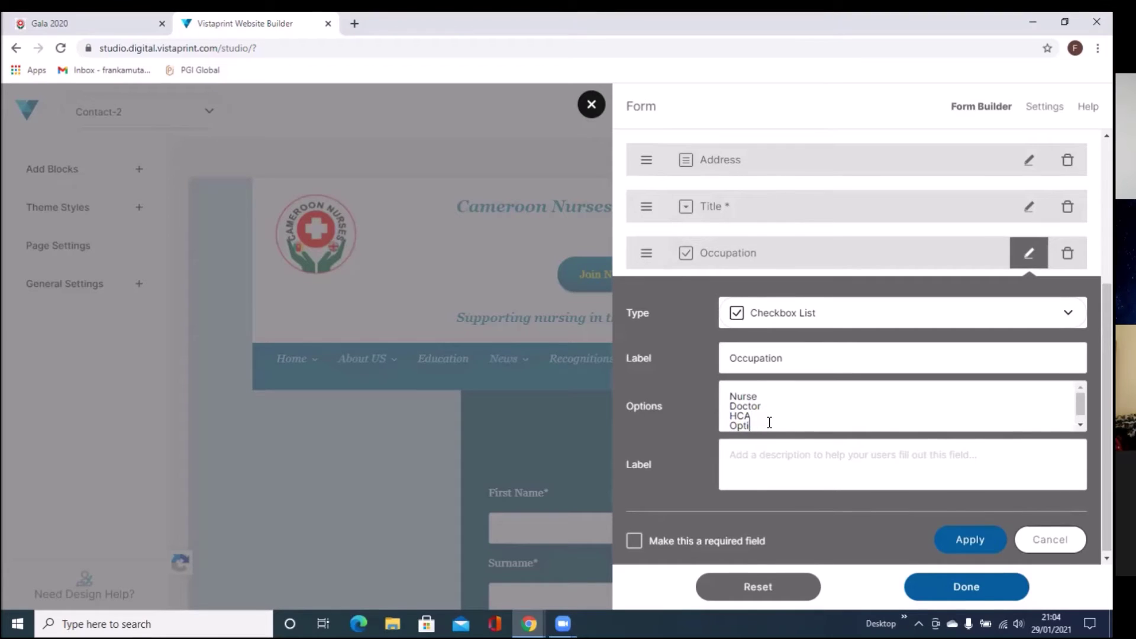
key(BackSpace)
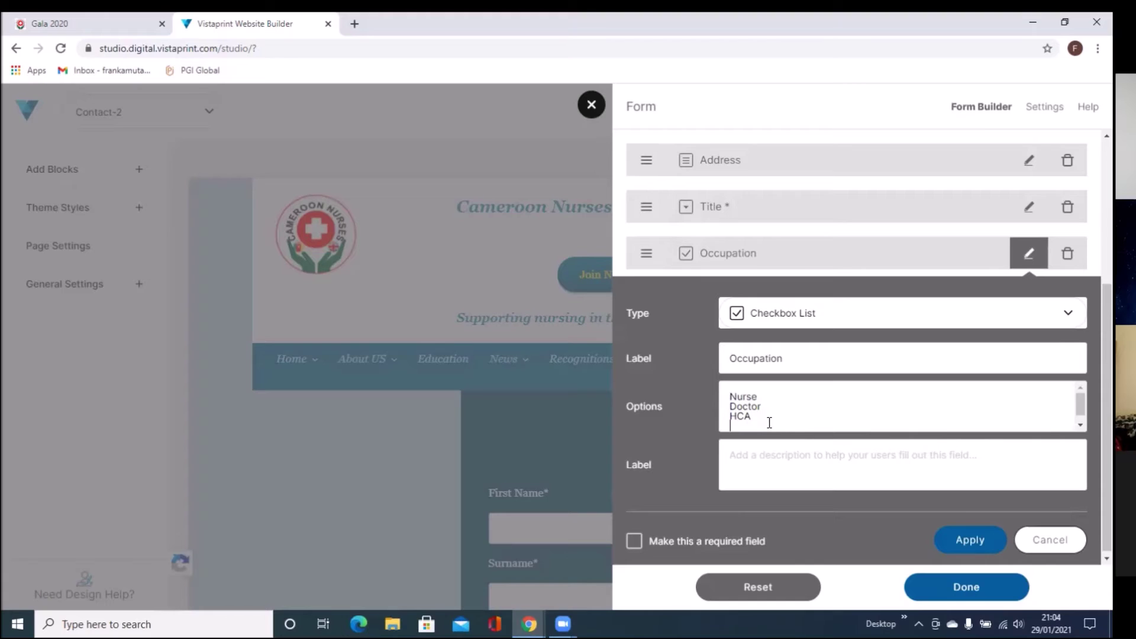
text(Dom)
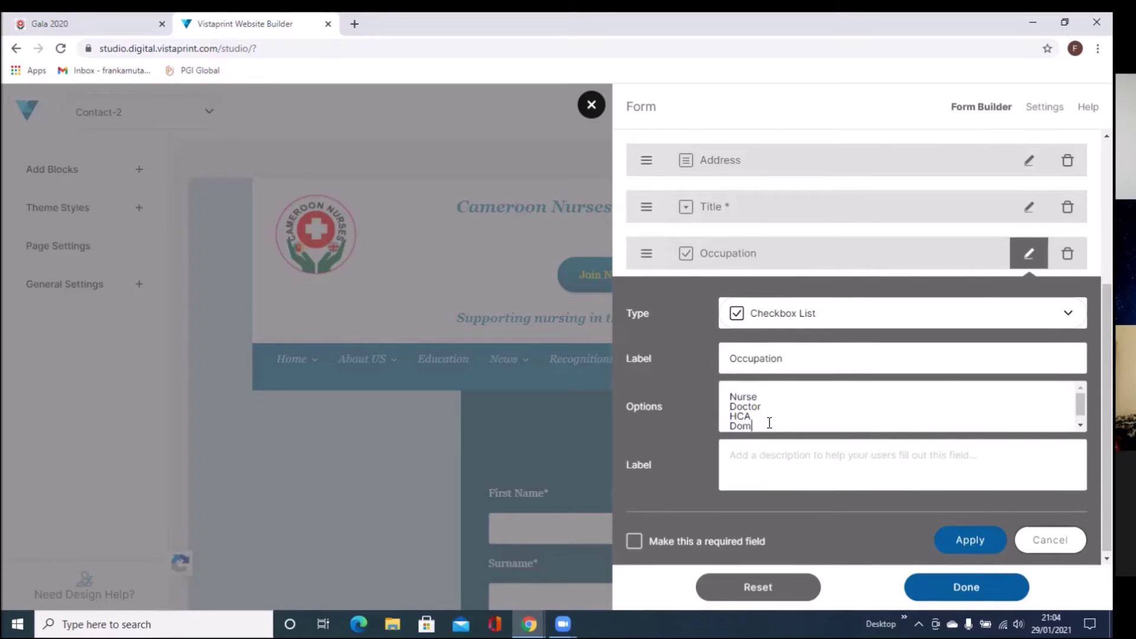
text(estic)
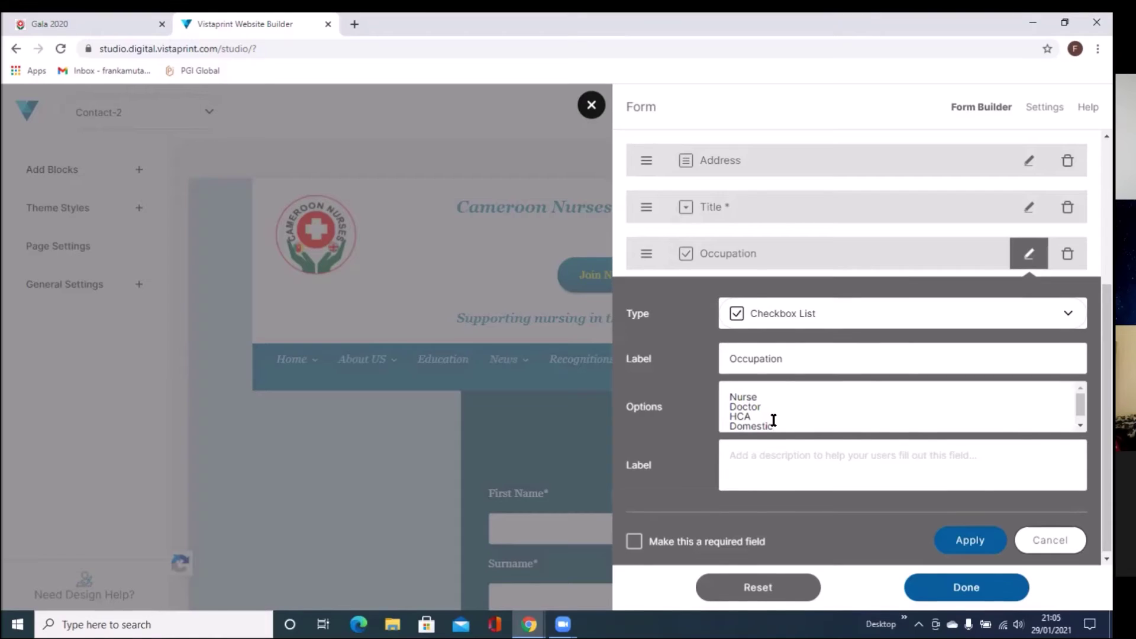
click(634, 542)
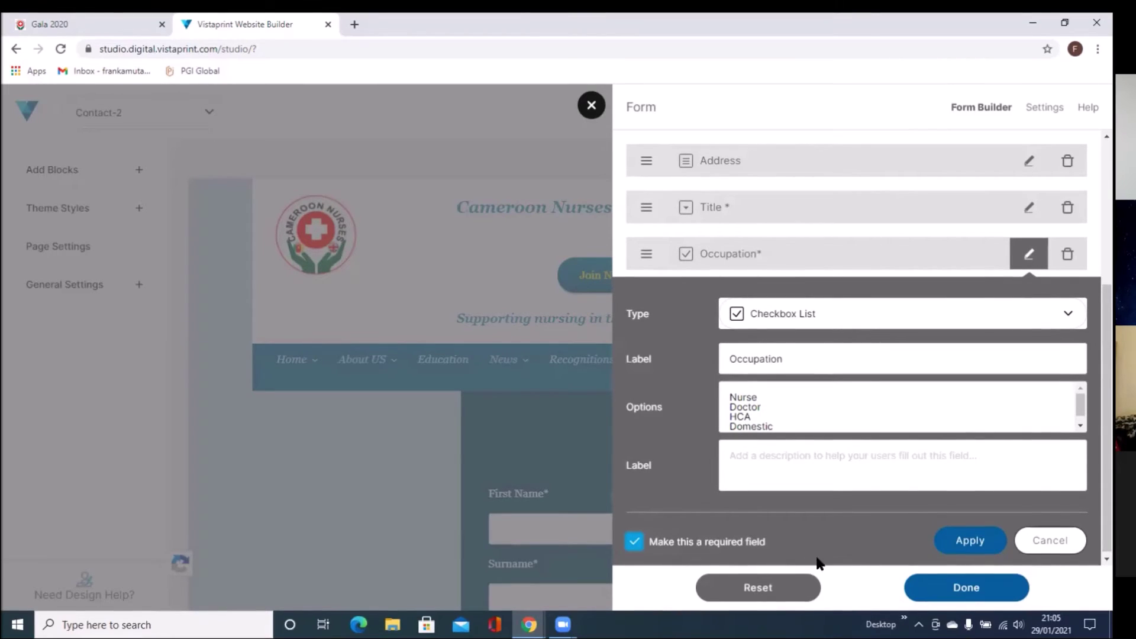
click(969, 540)
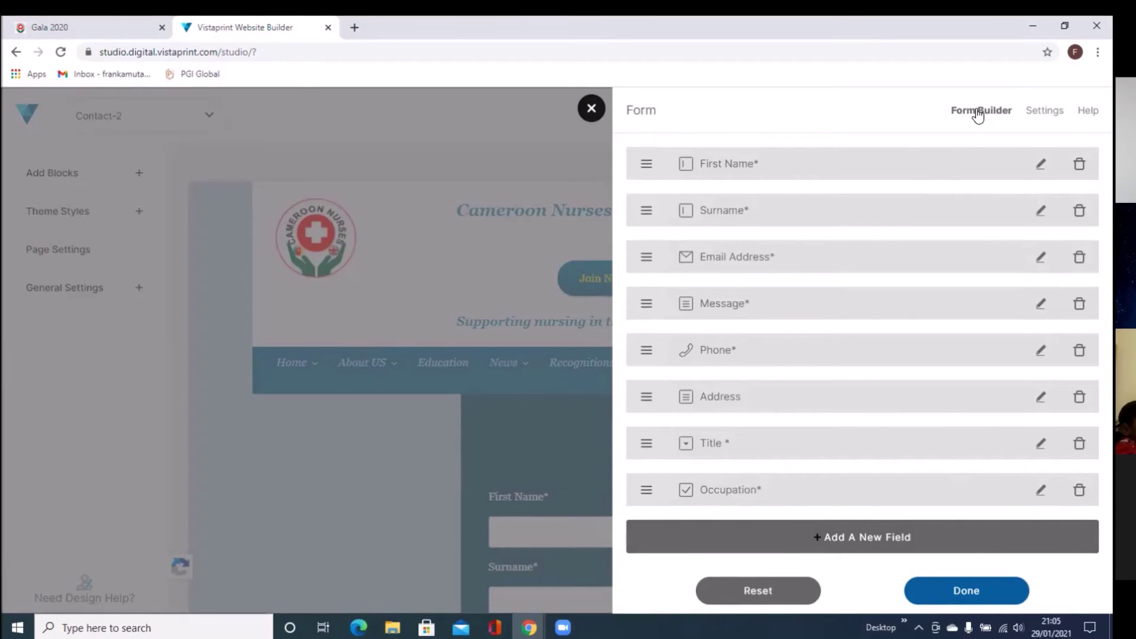
Step: Open the form's Settings, showing SUBMIT button text and the default success message
click(1047, 113)
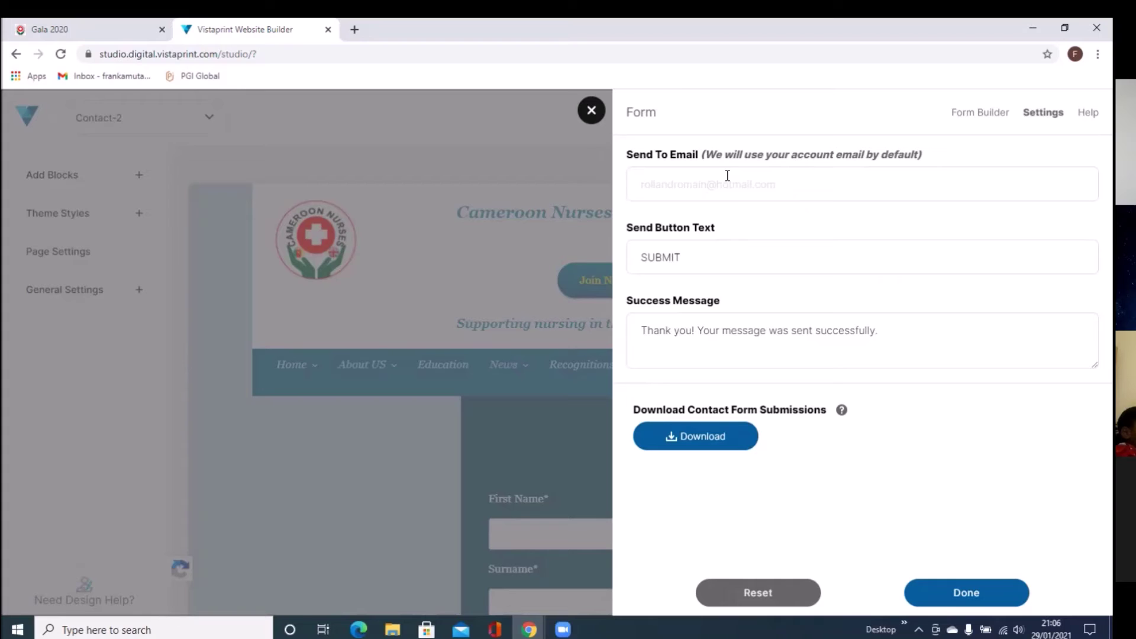
Step: Enter the site owner's email address in the Send To Email field
click(720, 186)
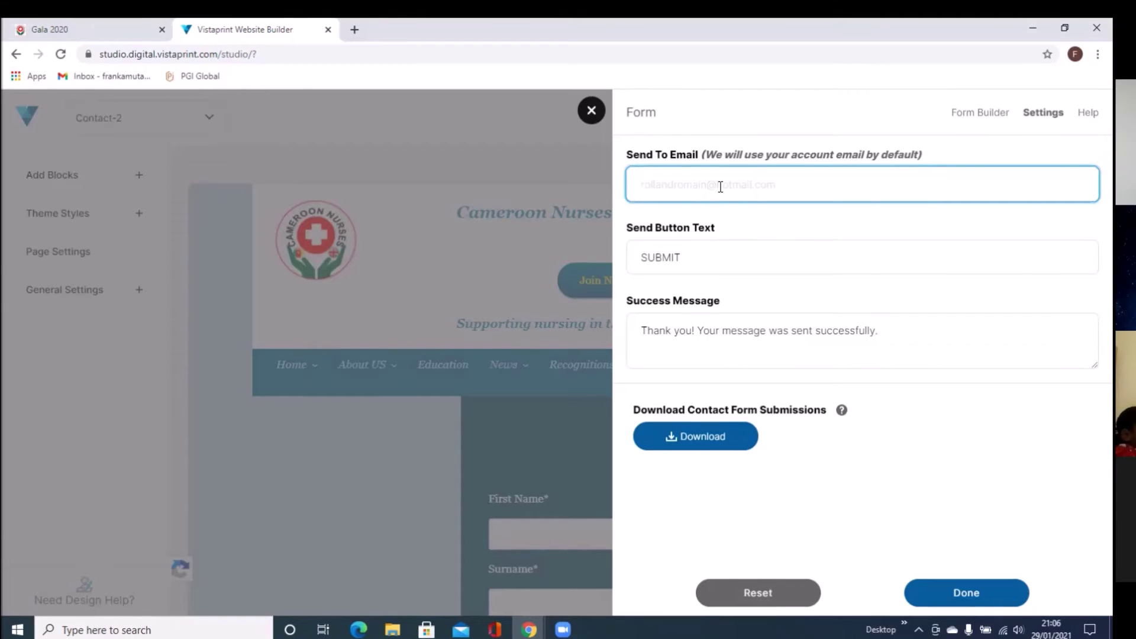
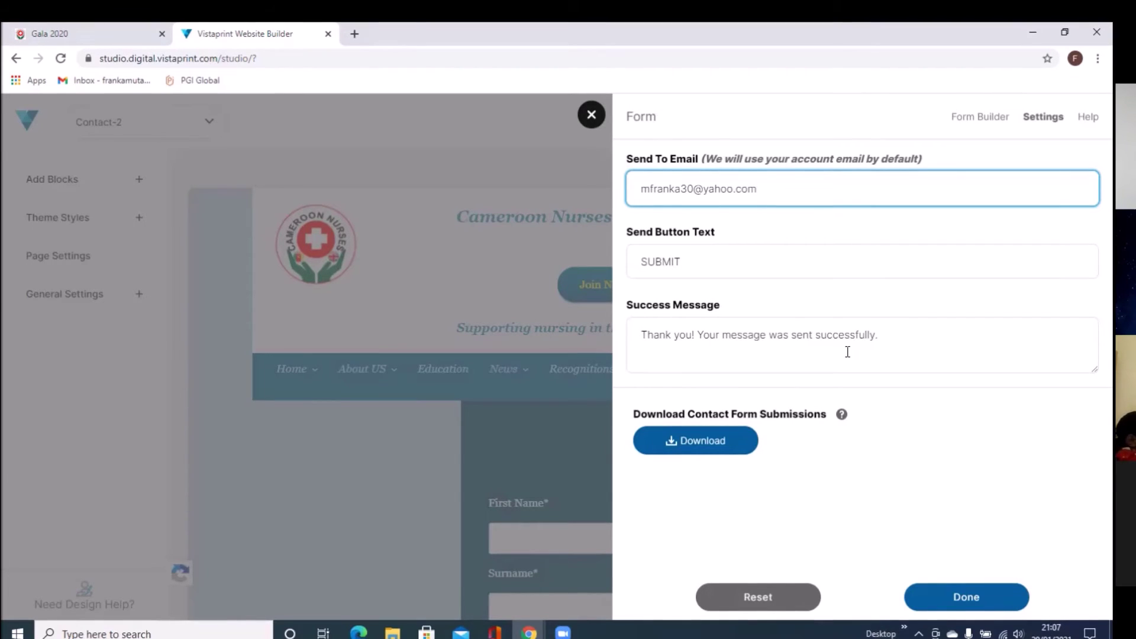
Step: Append 'We will get back to you within 48hours.' to the success message
click(892, 336)
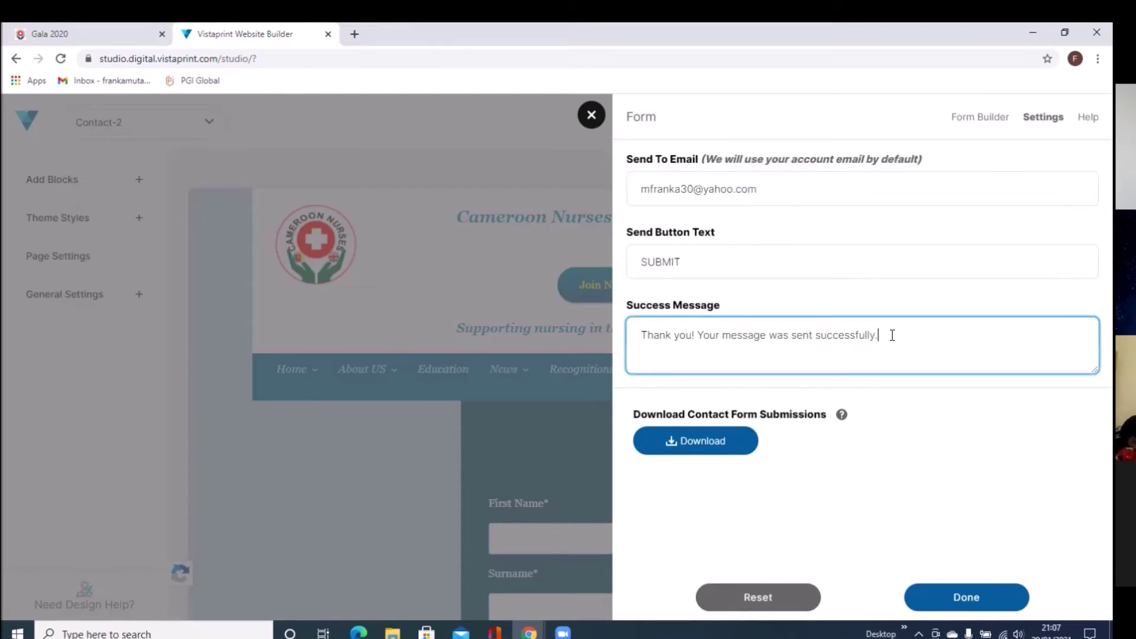
text(We w)
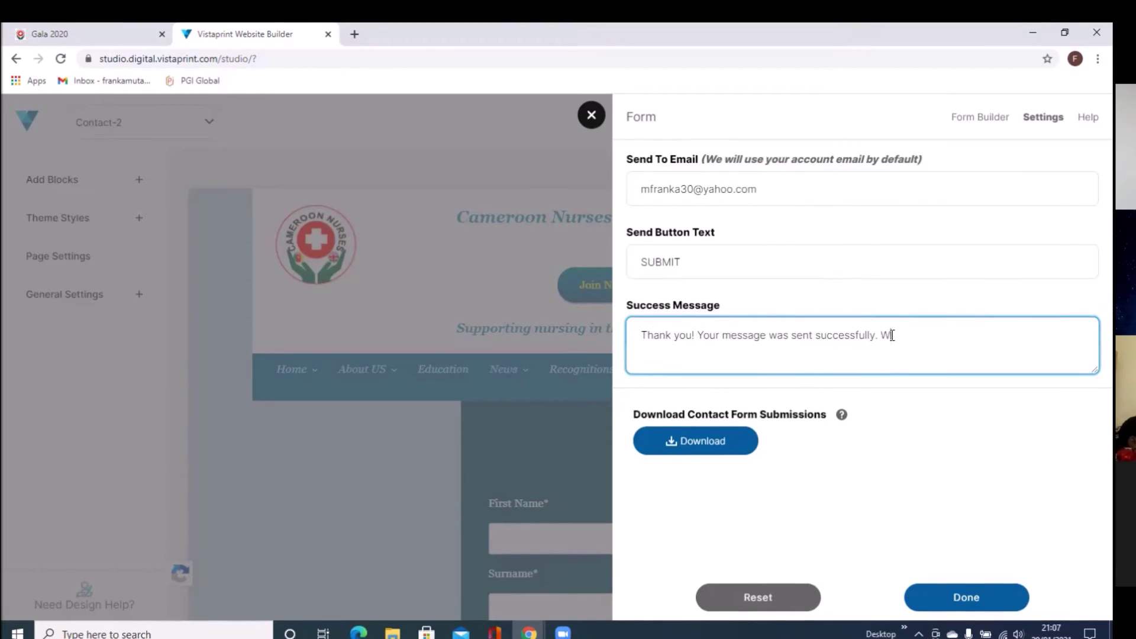
text(ill )
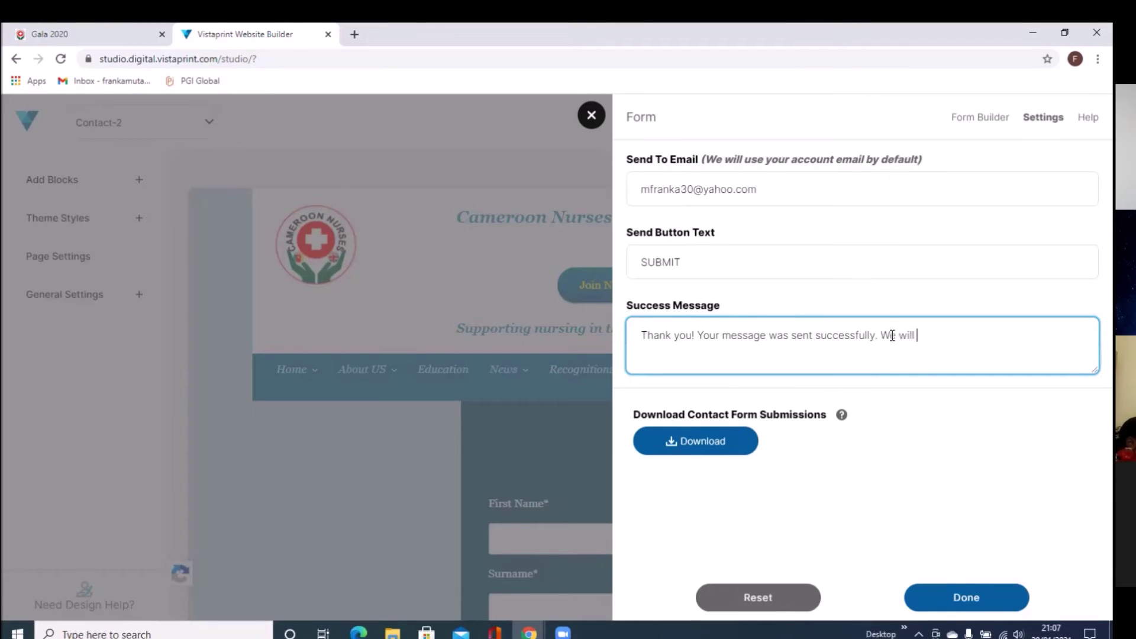
text(get ba)
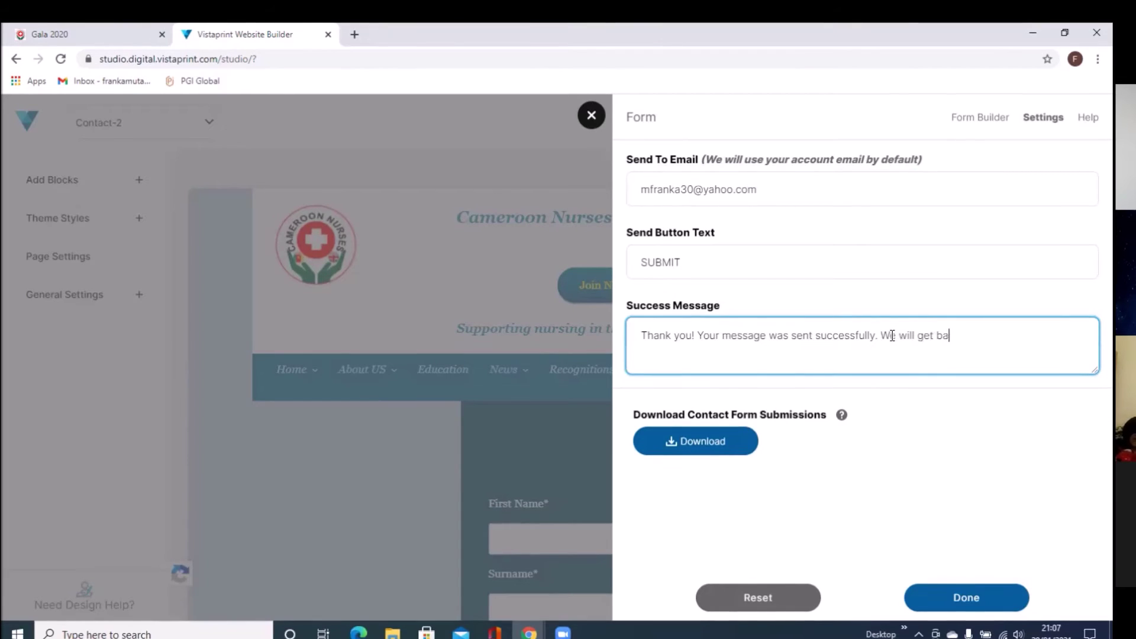
text(ck to )
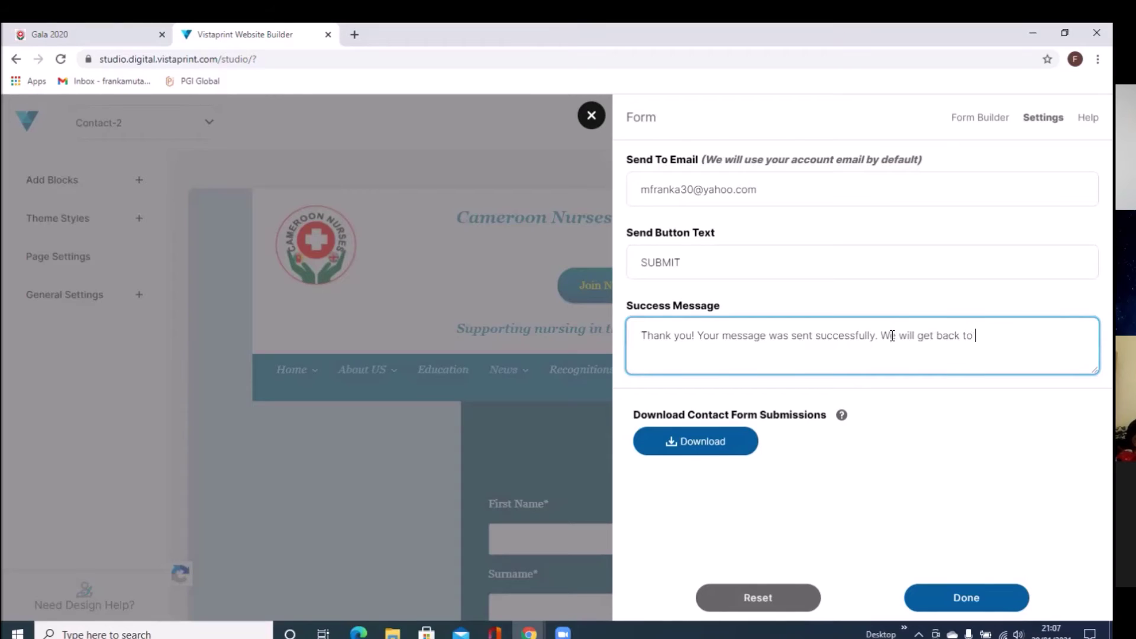
text(you wi)
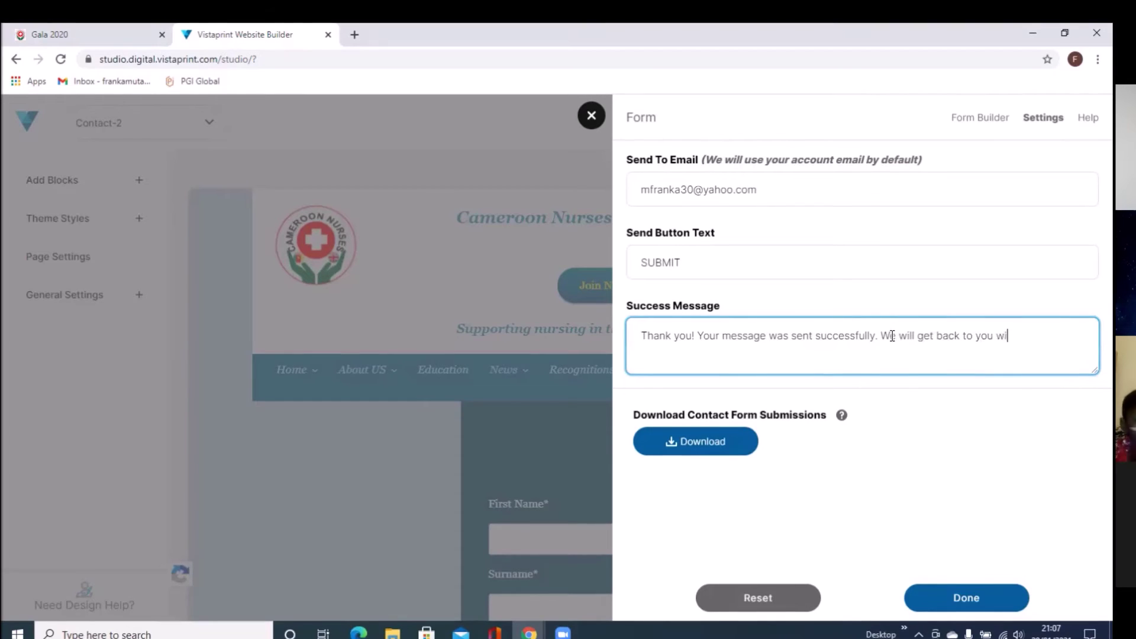
text(thin 4)
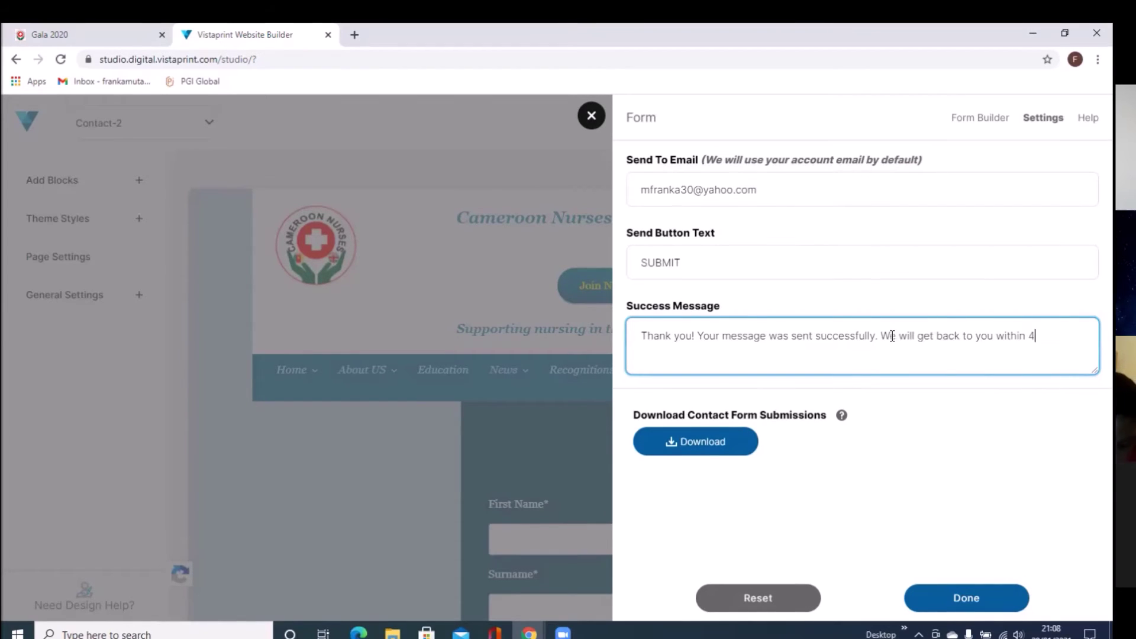
text(8hou)
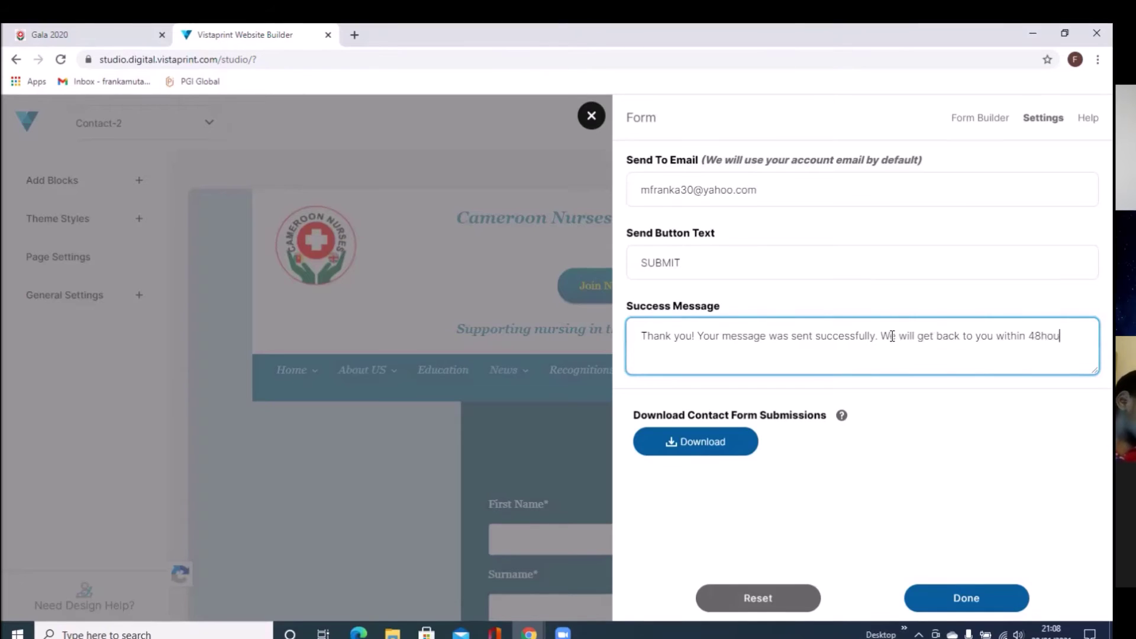
text(rs.)
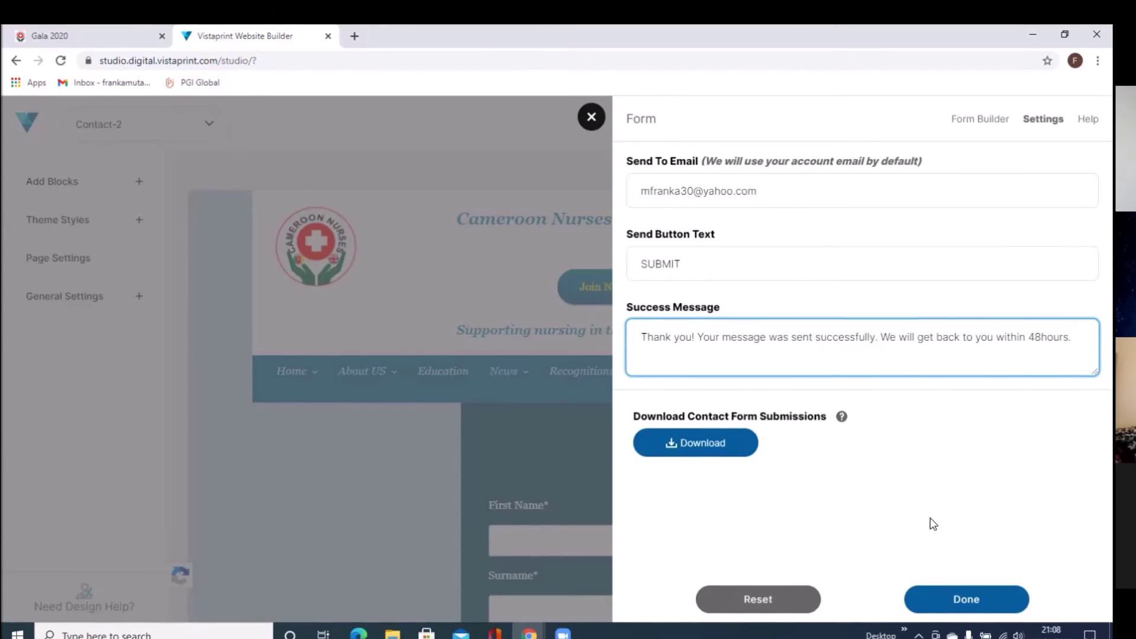
Step: Apply the form settings with Done and scroll down the Contact 2 page
click(933, 599)
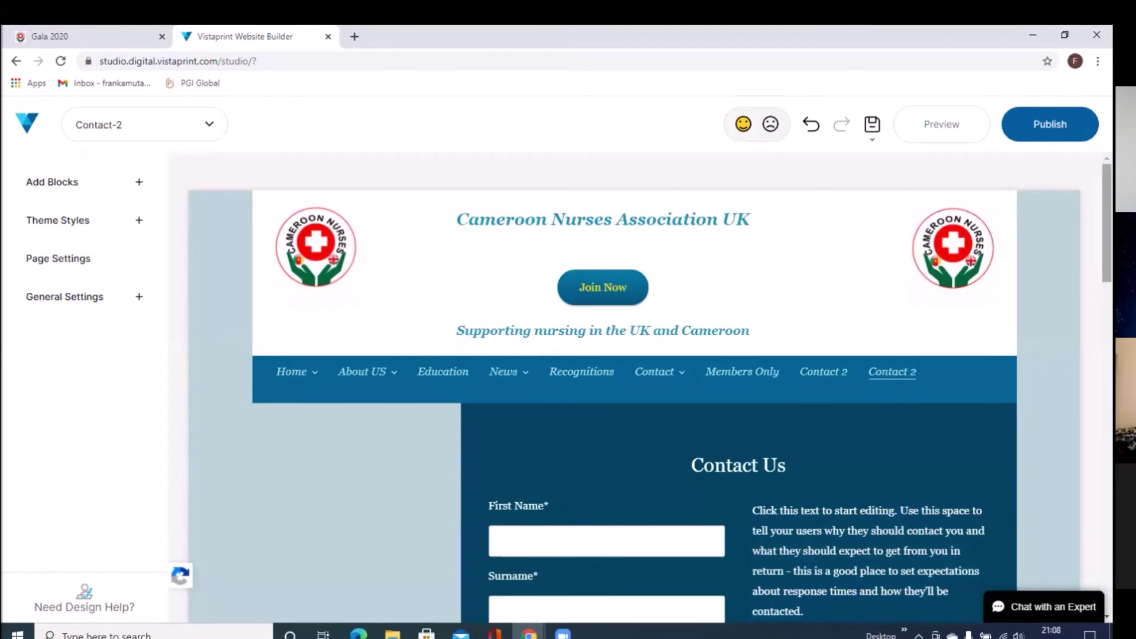
scroll(650, 387, down, 2)
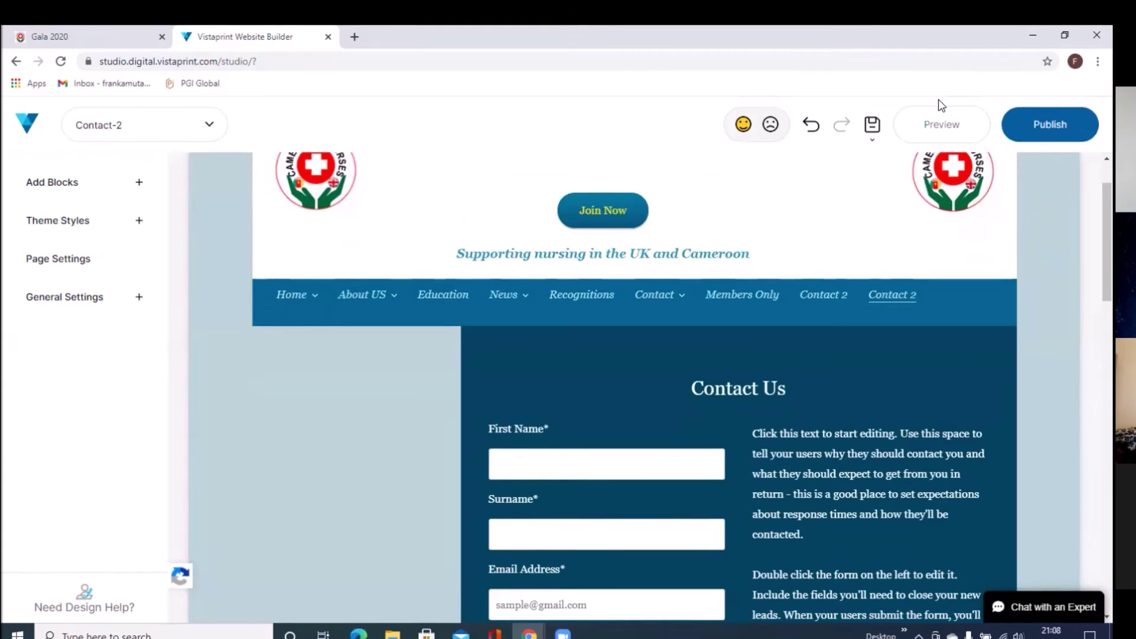
Step: Preview the Contact 2 page, scroll through the Contact Us form, and return to the editor
click(918, 127)
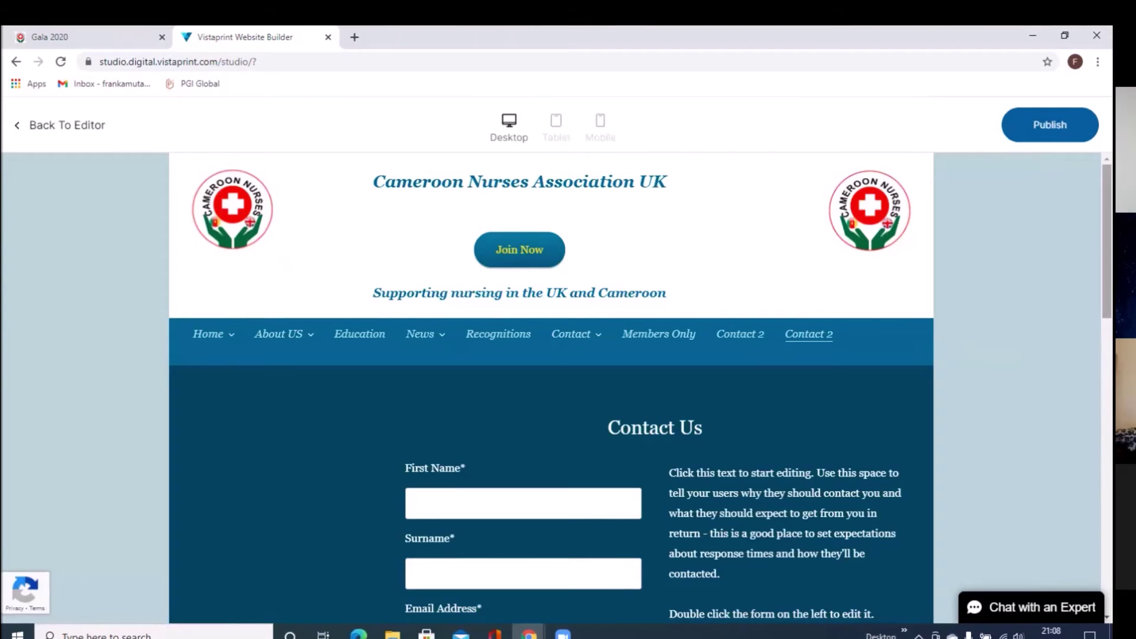
scroll(641, 388, down, 1)
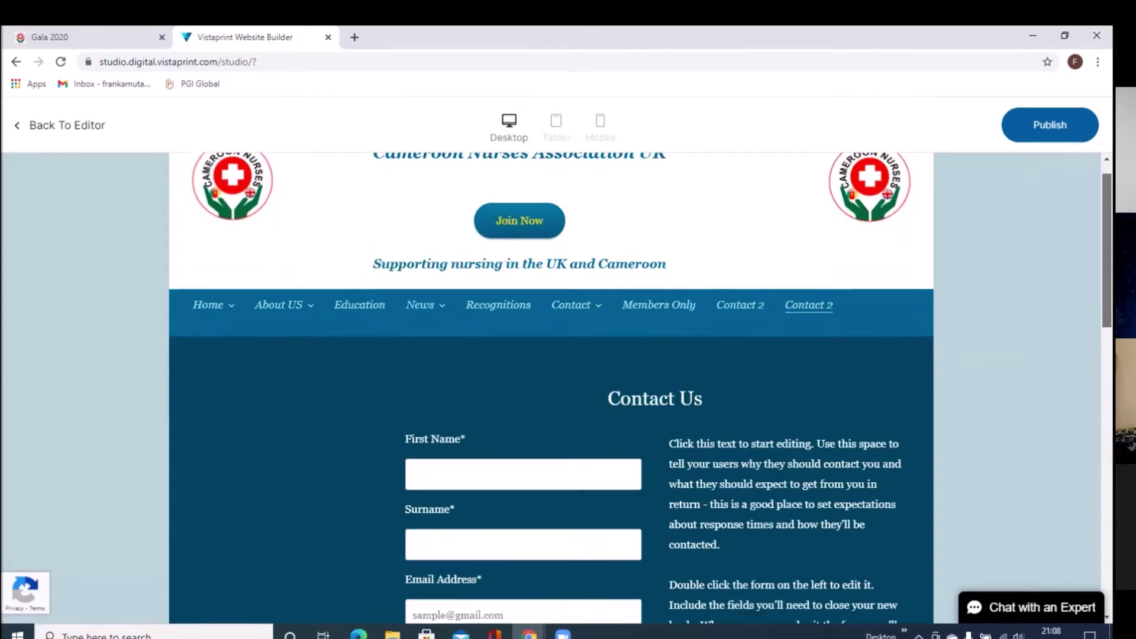
scroll(641, 388, down, 2)
scroll(1070, 302, down, 5)
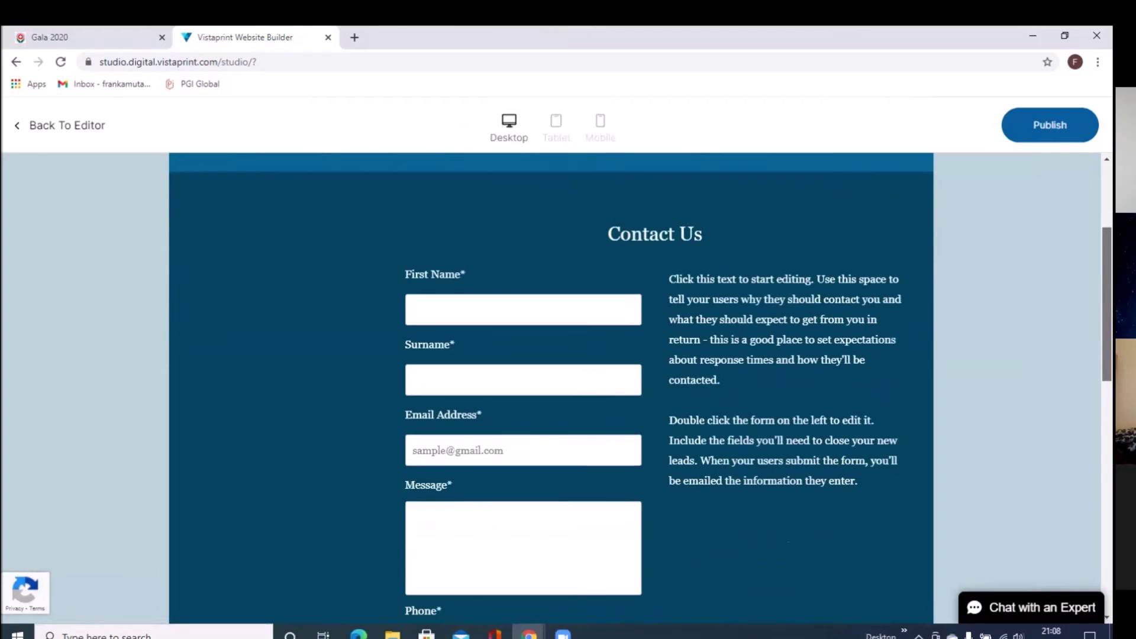
scroll(1068, 323, down, 3)
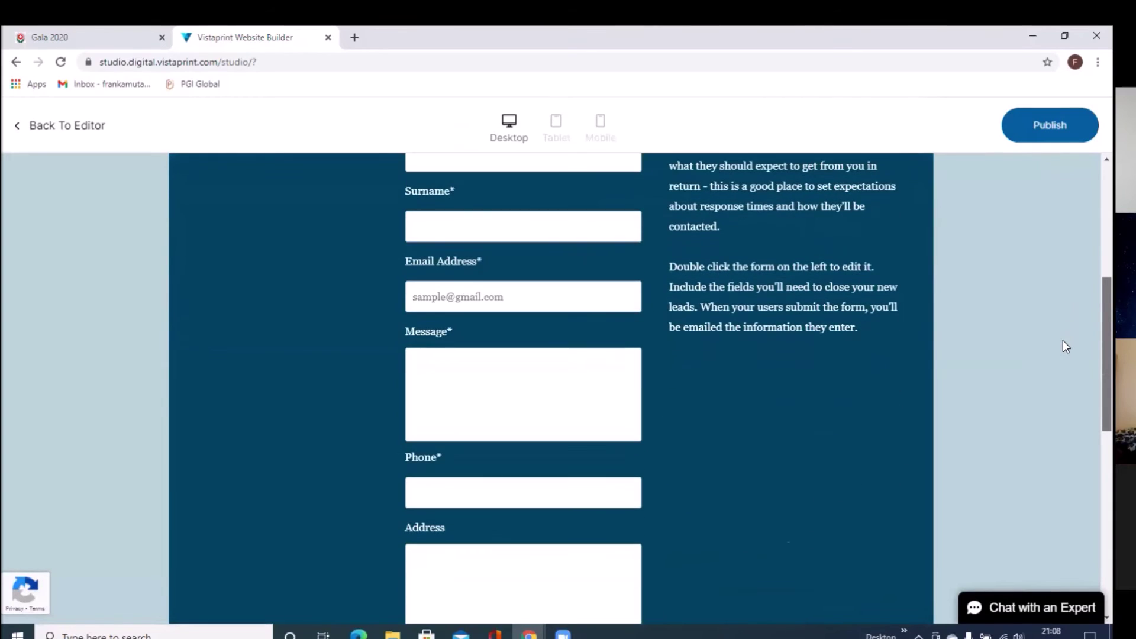
scroll(1062, 339, up, 2)
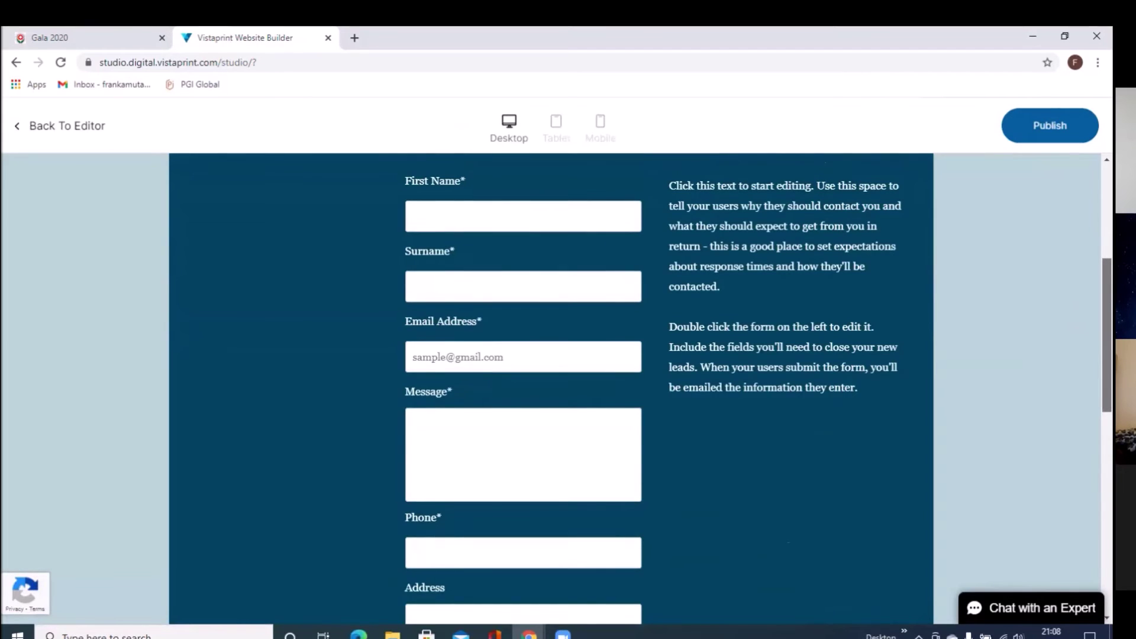
scroll(989, 321, up, 3)
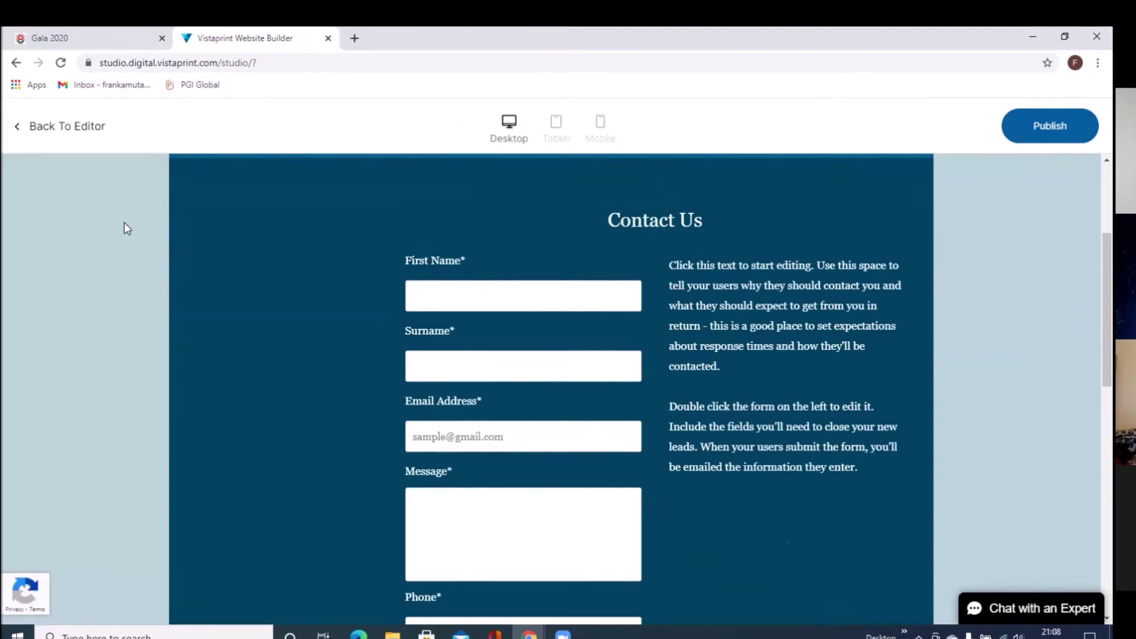
click(54, 129)
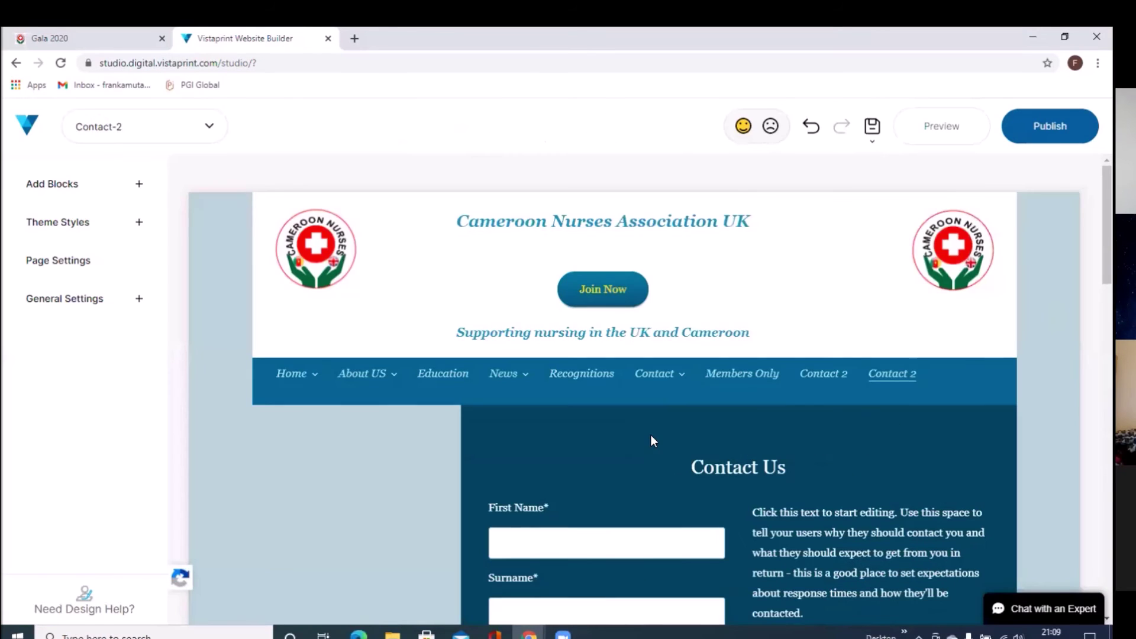
Step: Type the paragraph 'Please complete and submit the form and we will get intouch', correcting 'compleate'
click(769, 523)
click(775, 521)
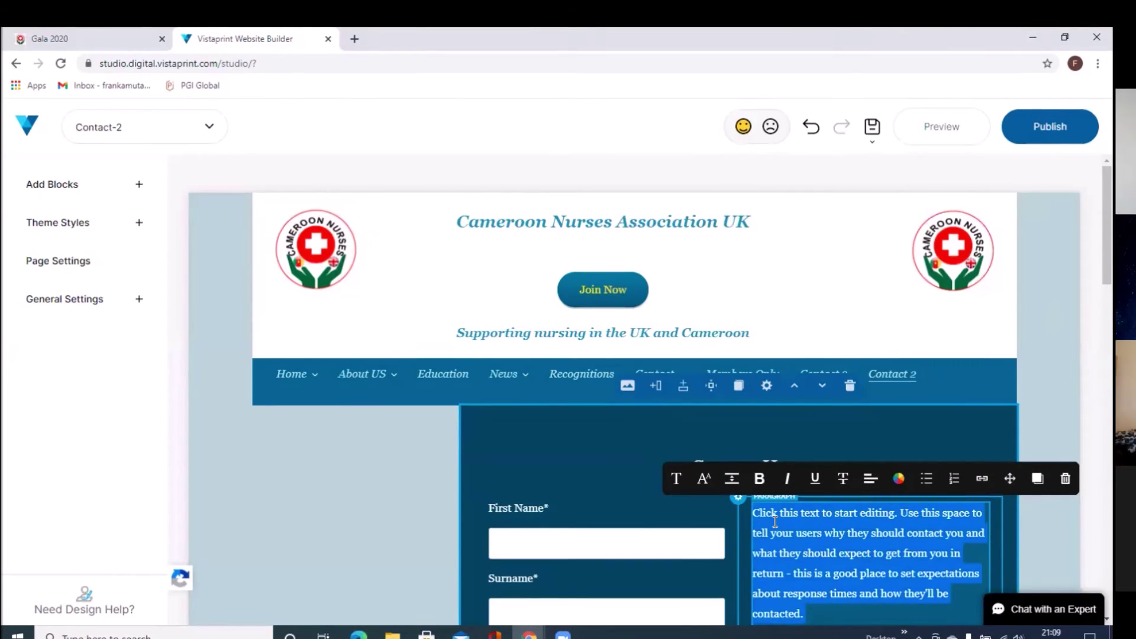
text(Pleas)
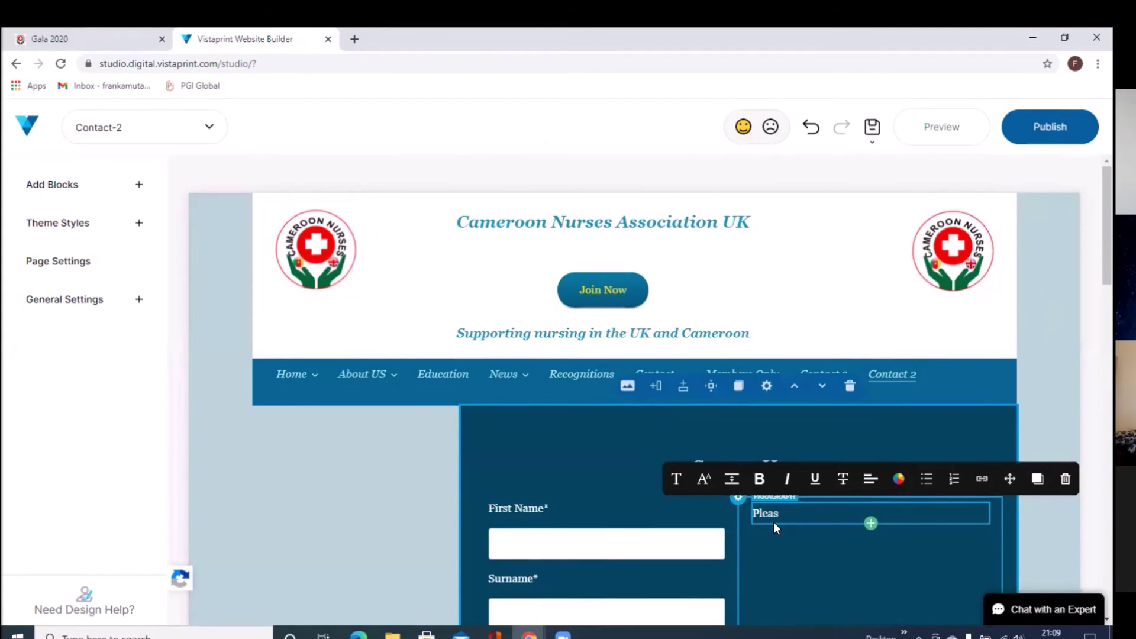
text(e compl)
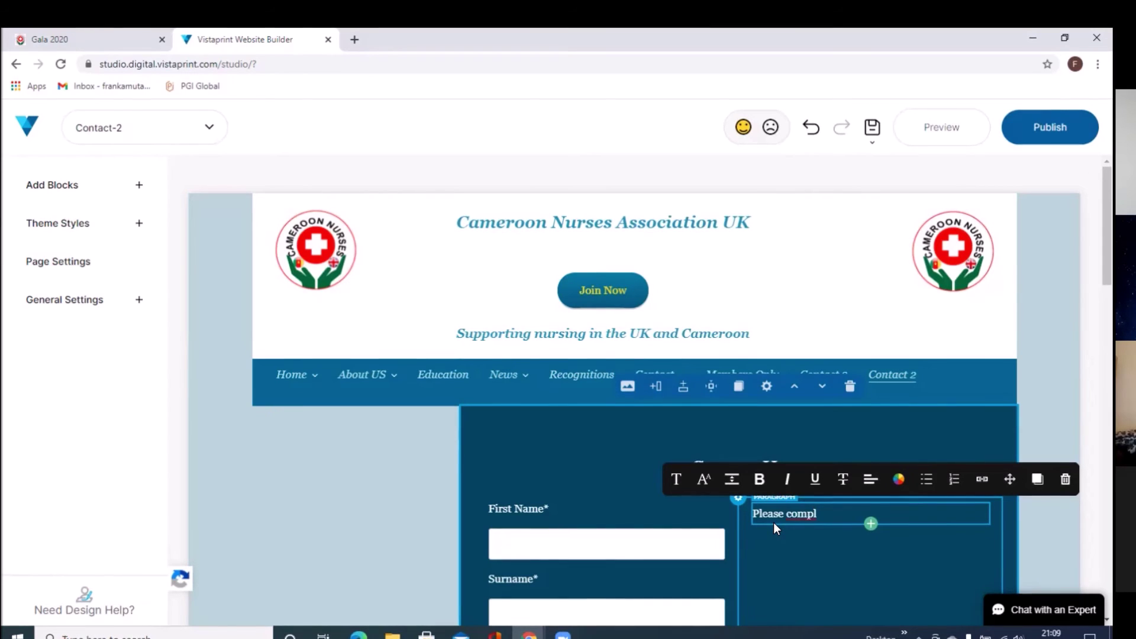
text(eate)
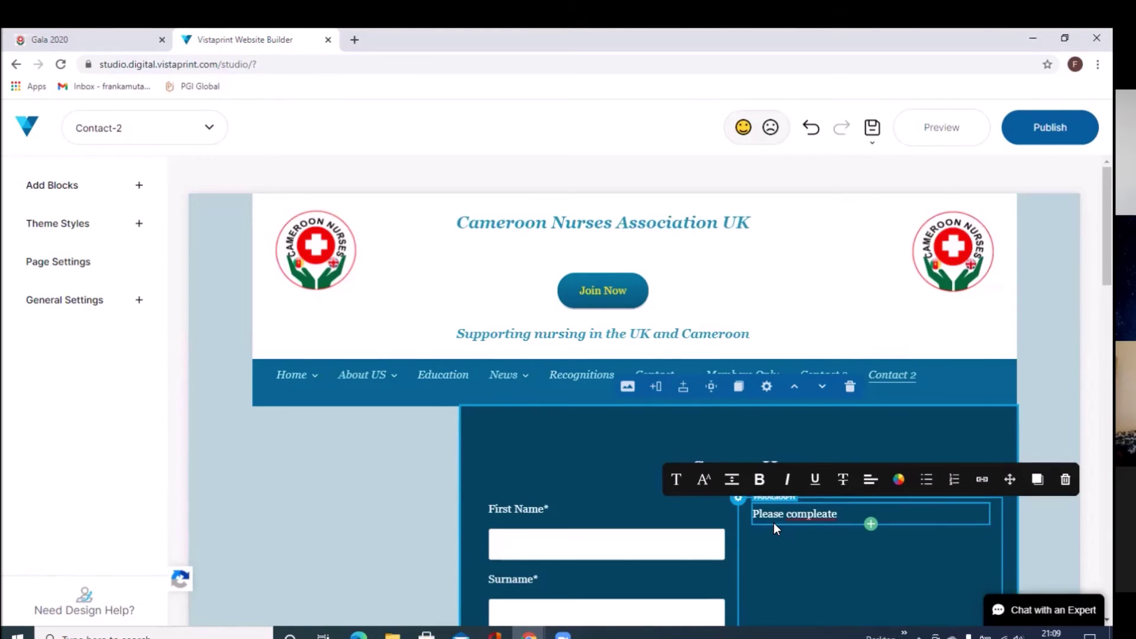
key(BackSpace)
key(BackSpace)
key(BackSpace)
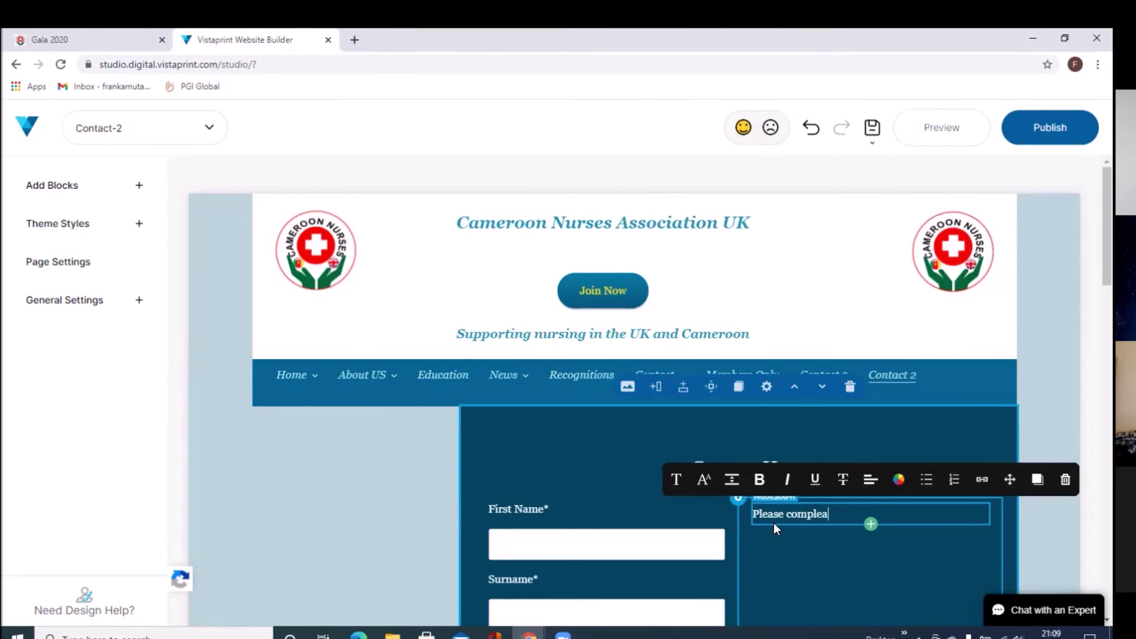
text(te)
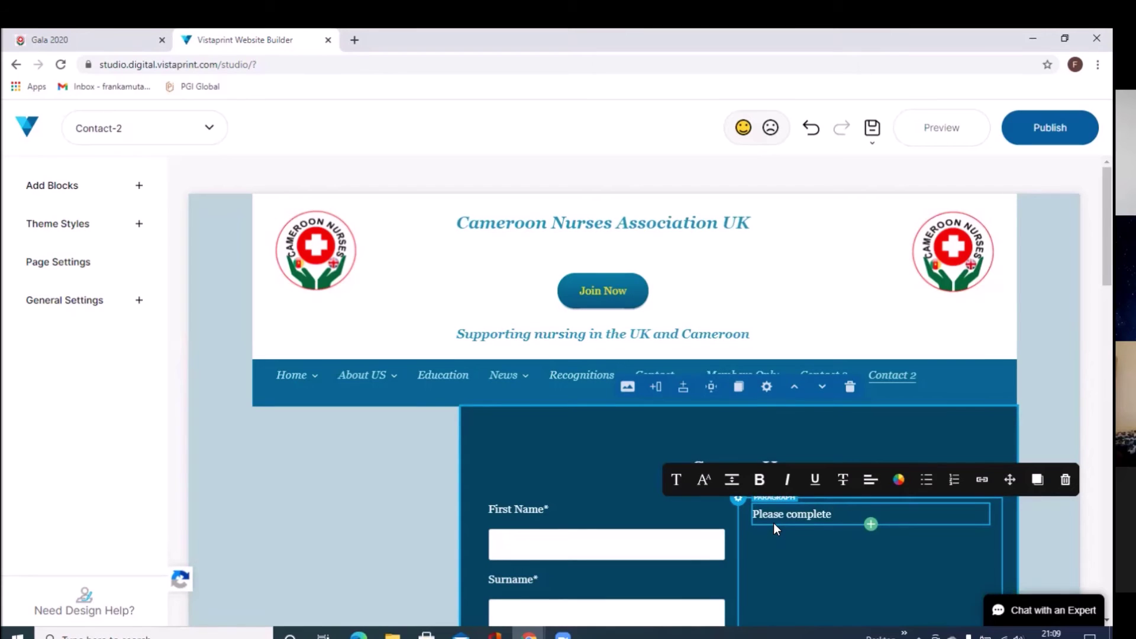
text( and su)
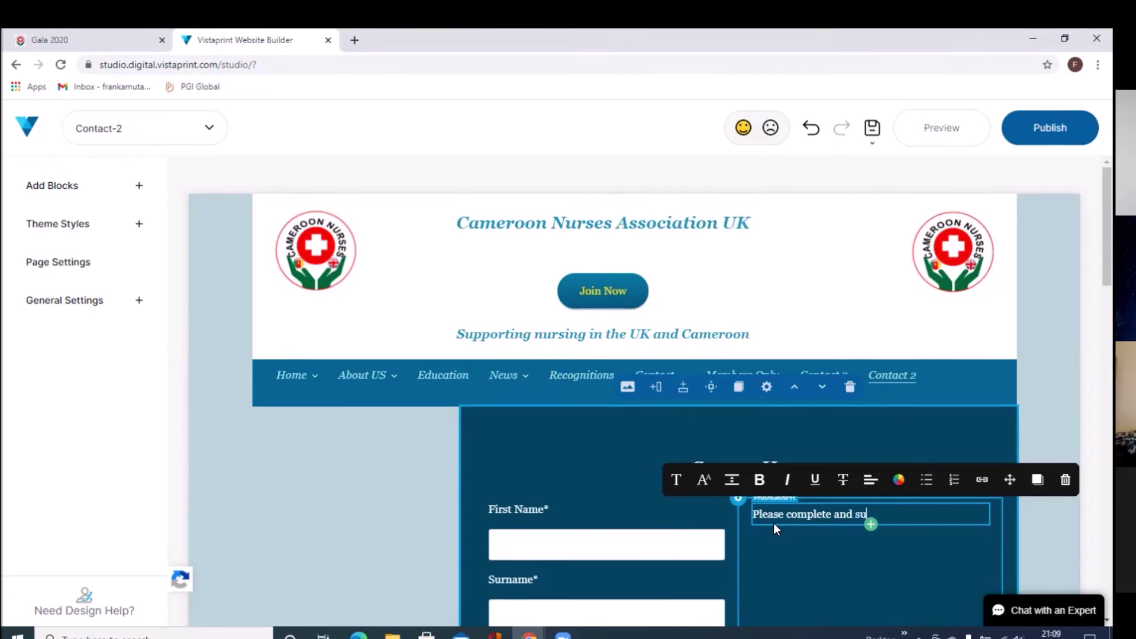
text(bmit )
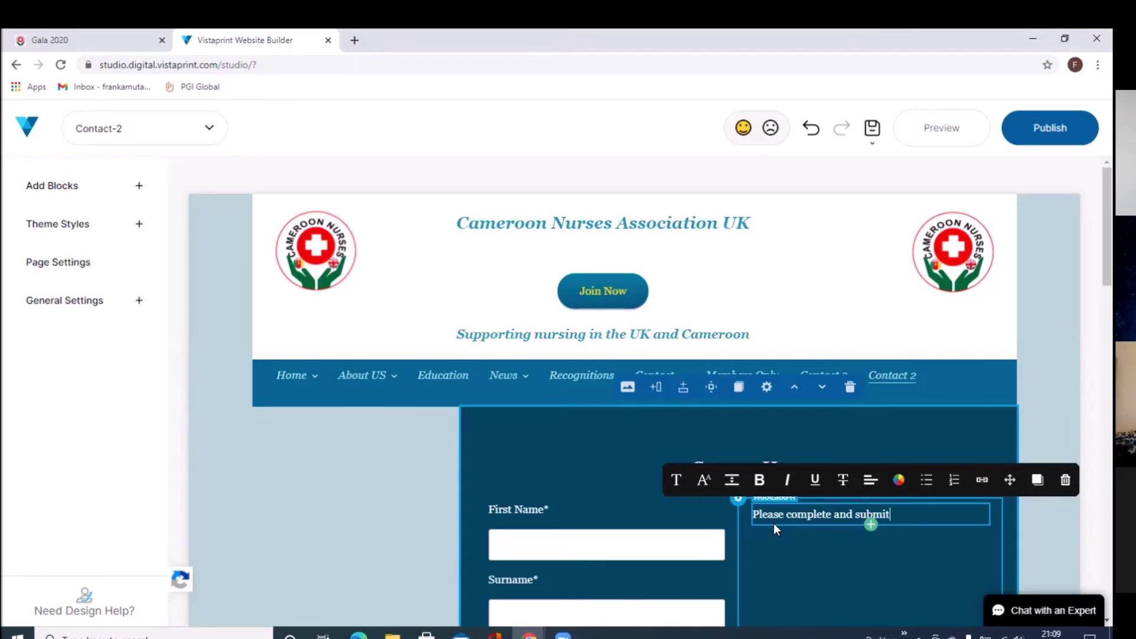
text(the )
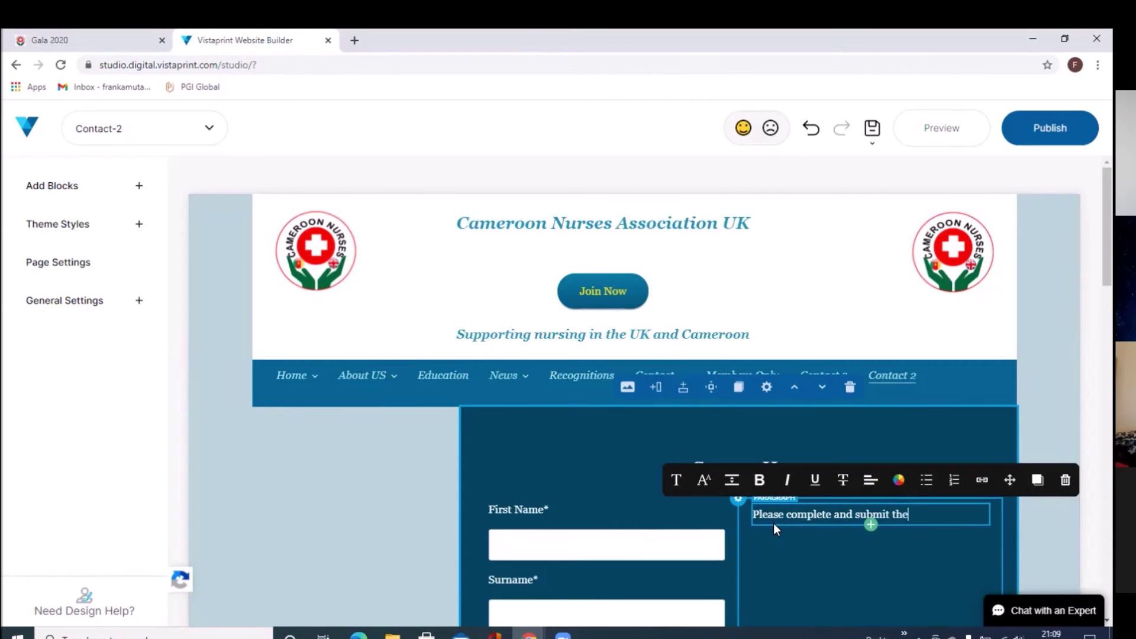
text(for)
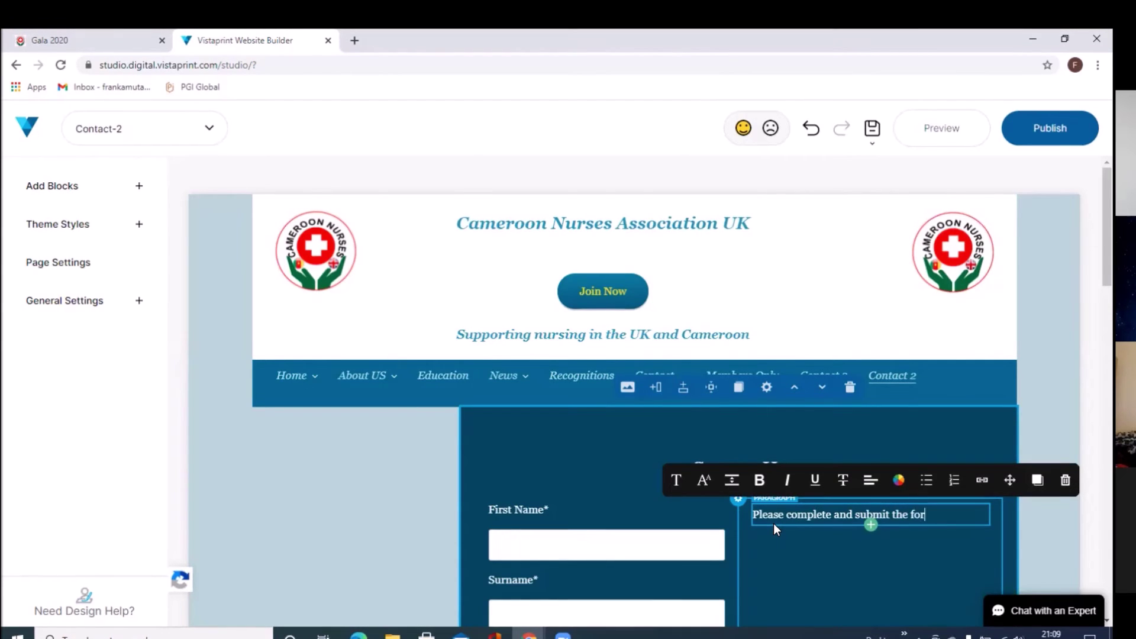
text(m )
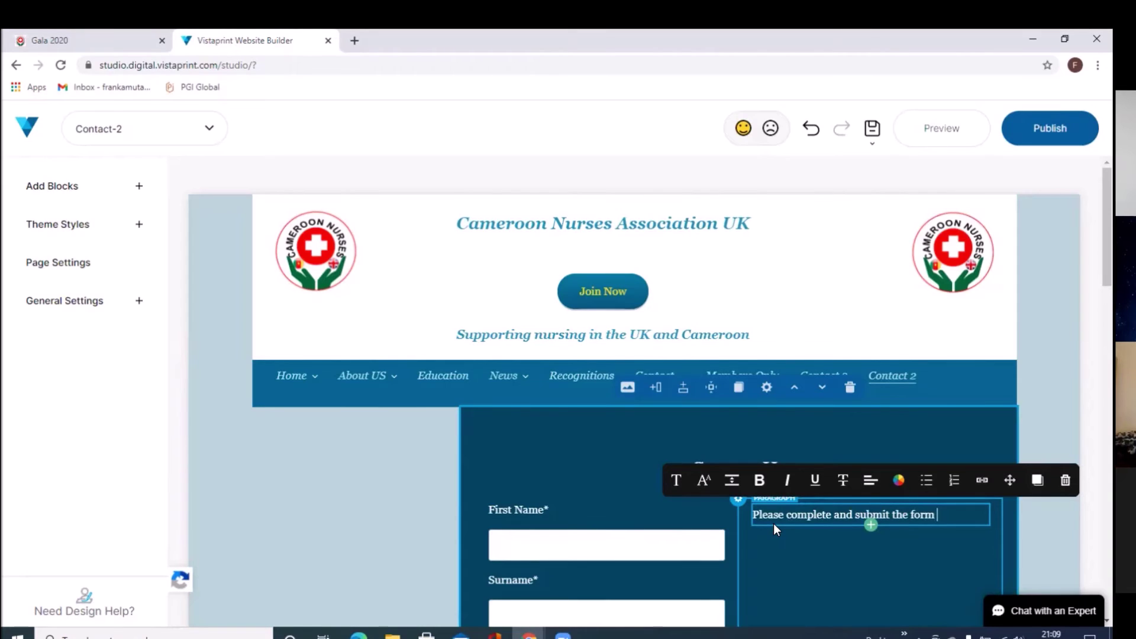
text(and)
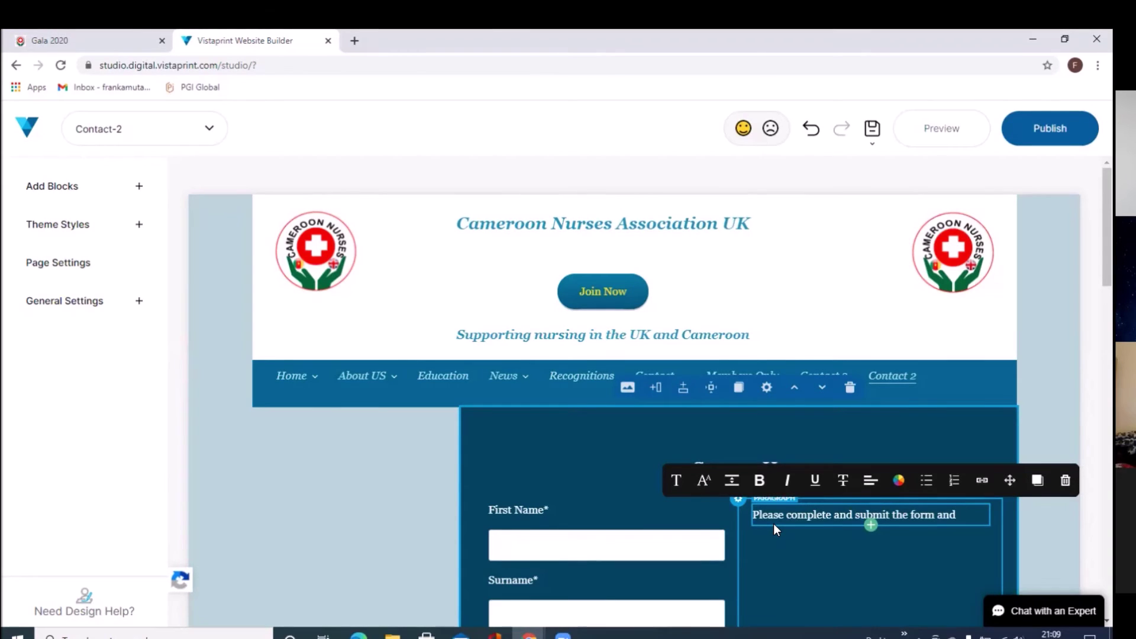
text( w)
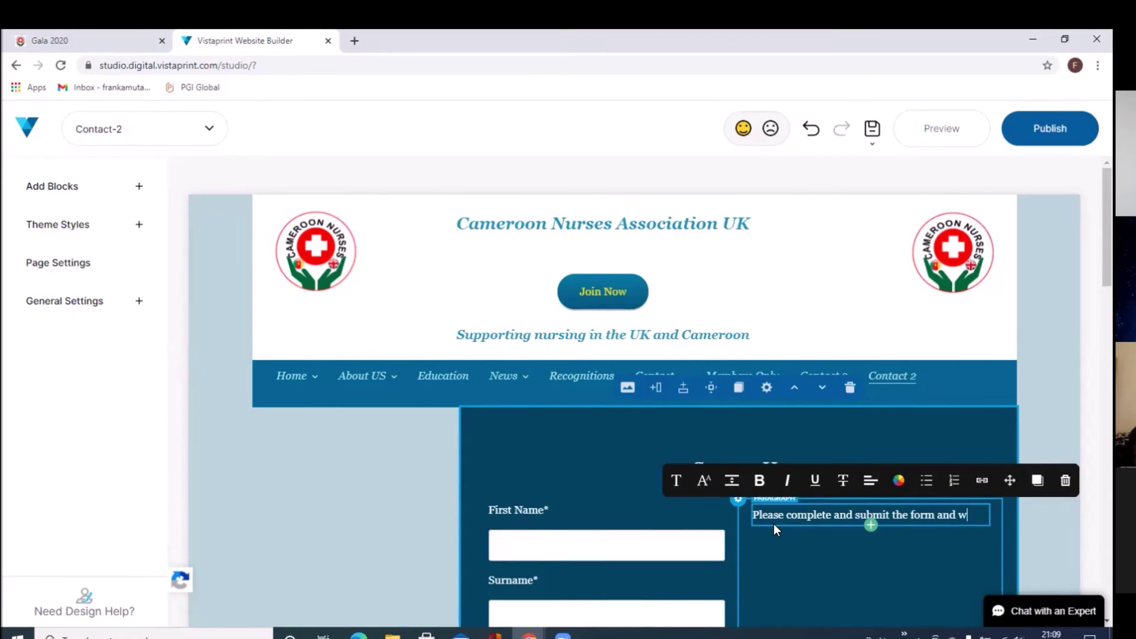
text(e will )
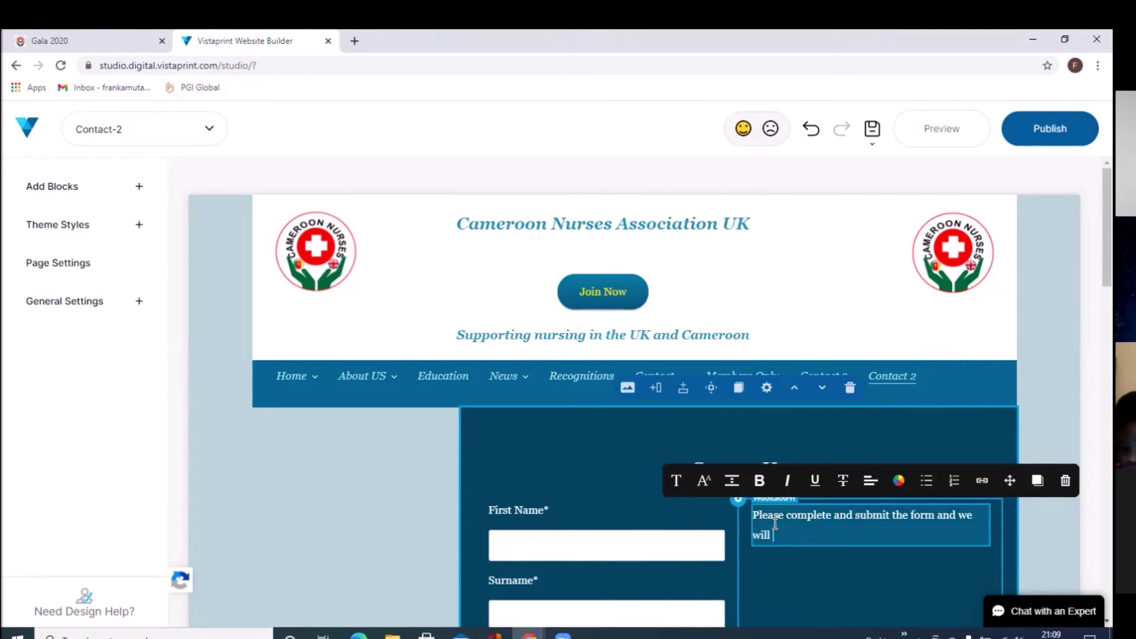
text(get )
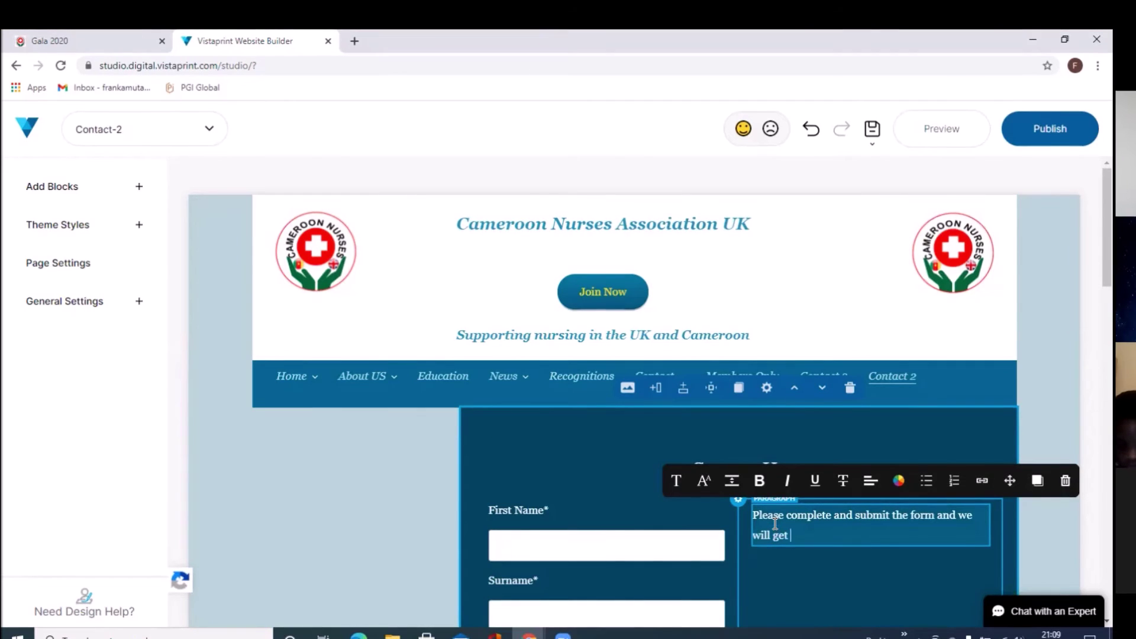
text(intouch)
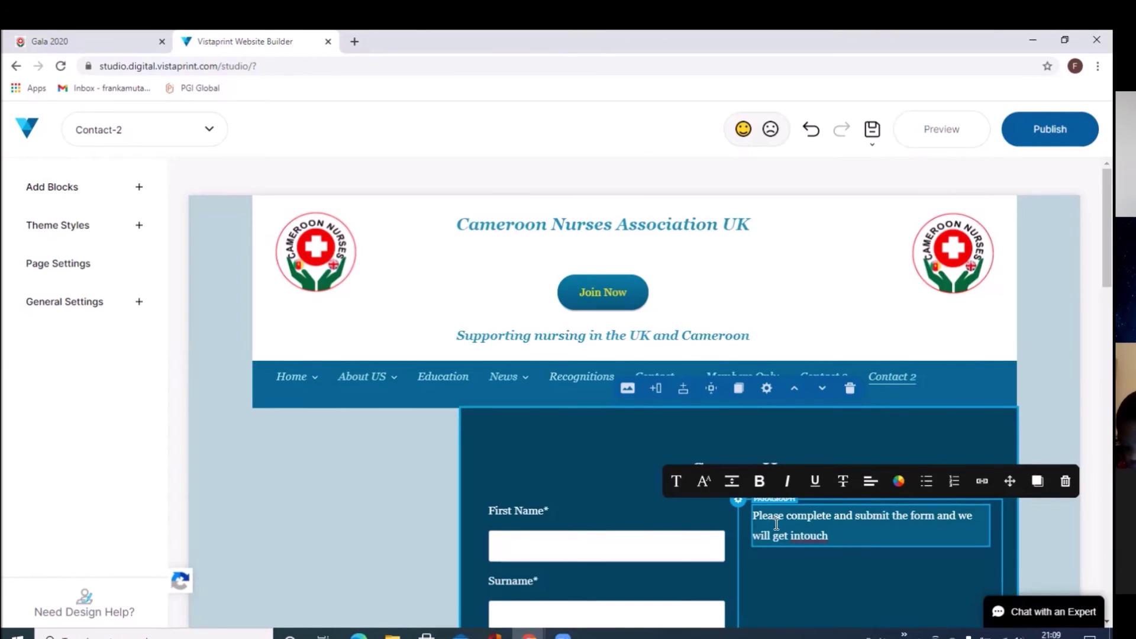
Step: Replace 'intouch' with the 'in touch' spelling suggestion
right_click(816, 534)
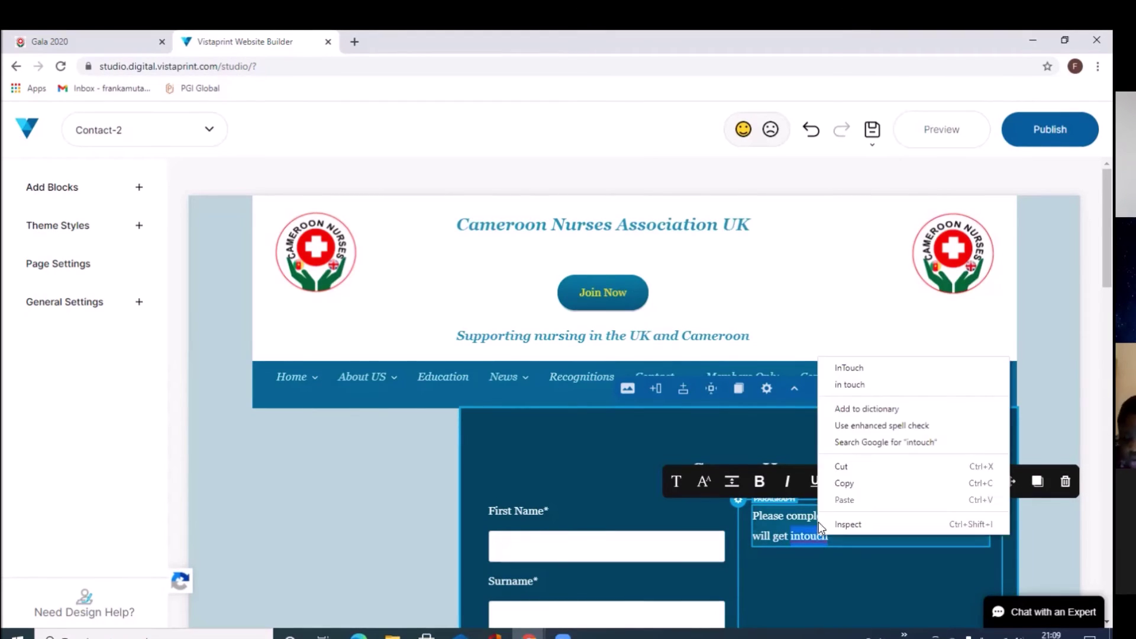
click(855, 384)
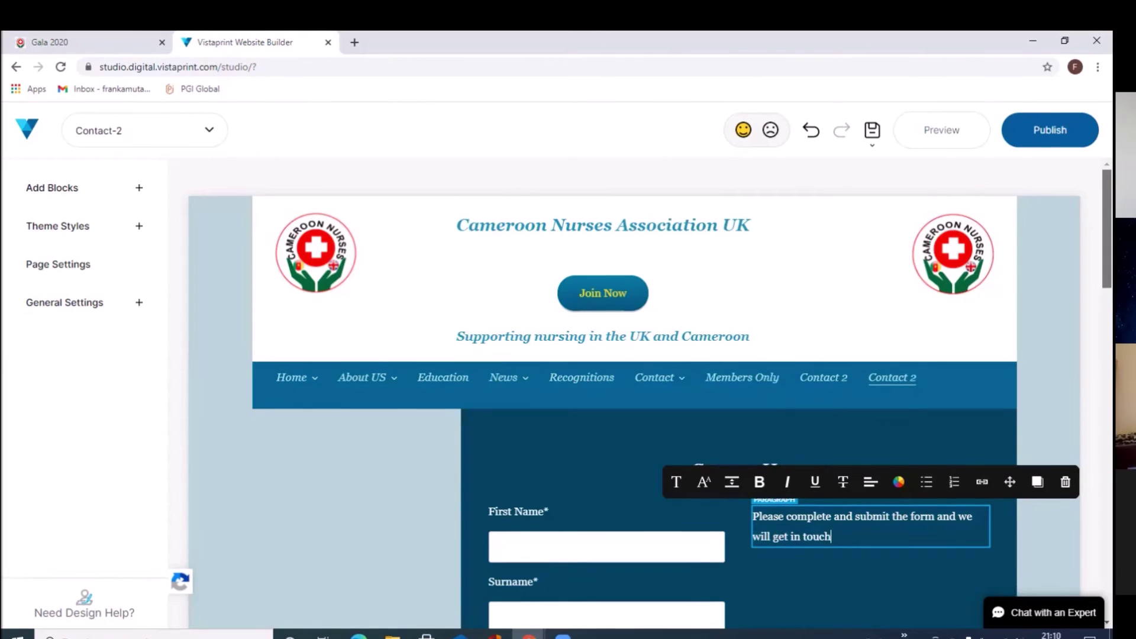
scroll(634, 394, down, 4)
scroll(634, 393, down, 1)
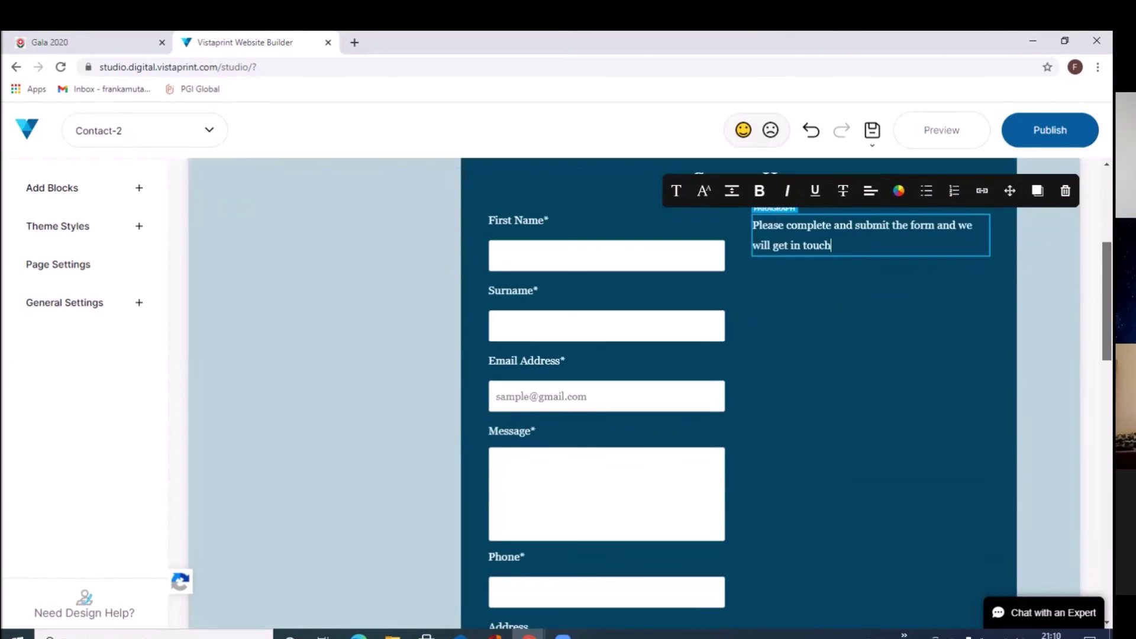
scroll(800, 384, down, 1)
scroll(801, 383, up, 3)
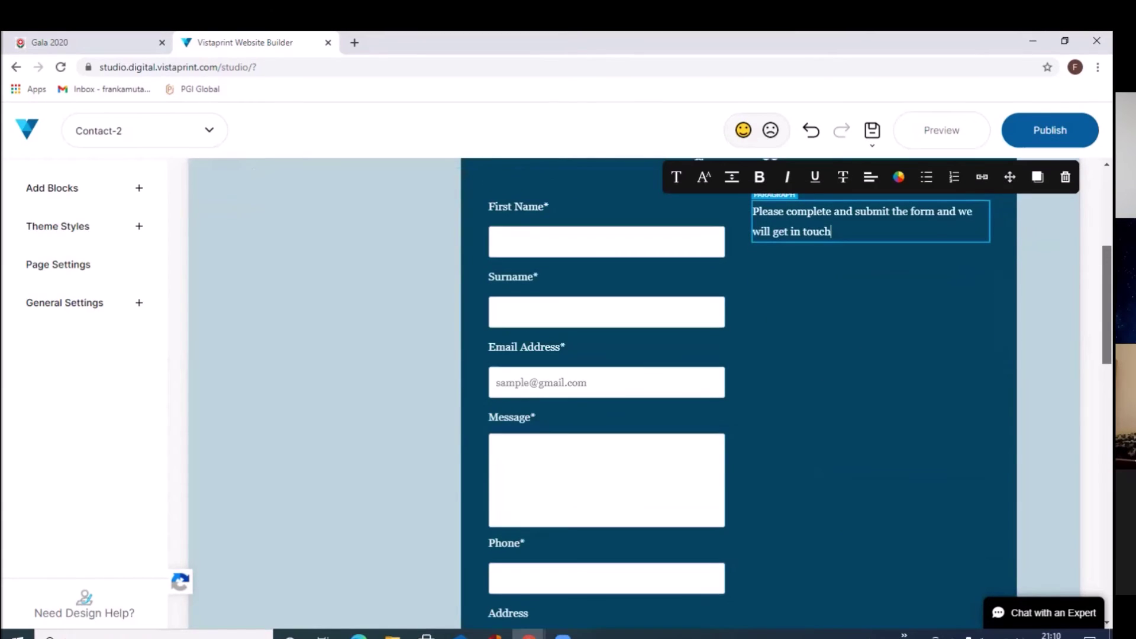
scroll(1065, 339, down, 1)
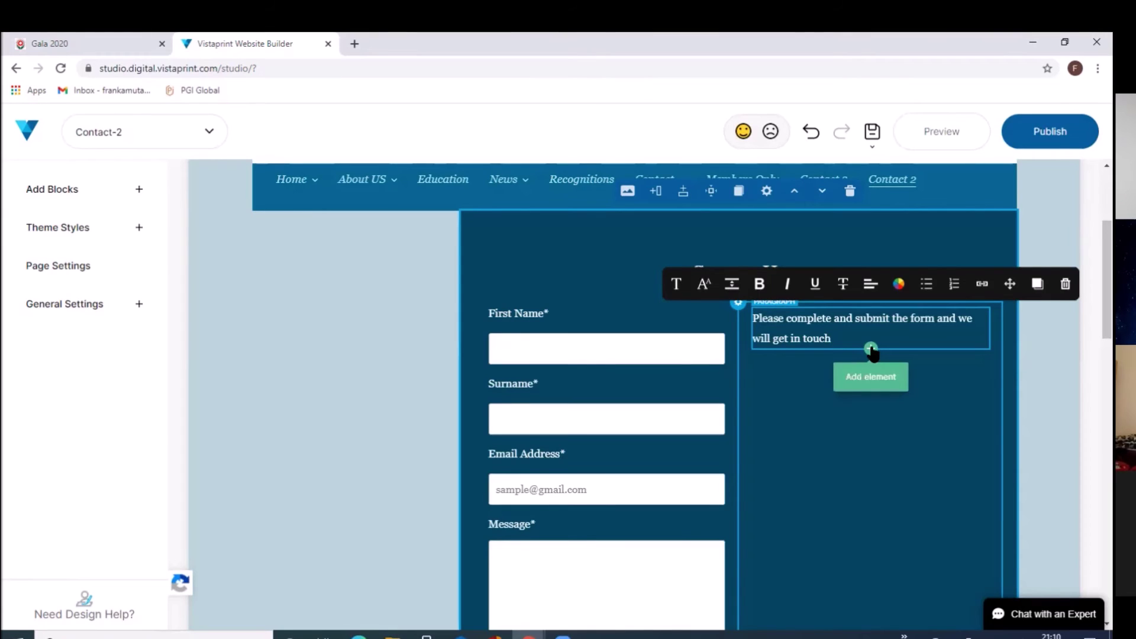
click(871, 351)
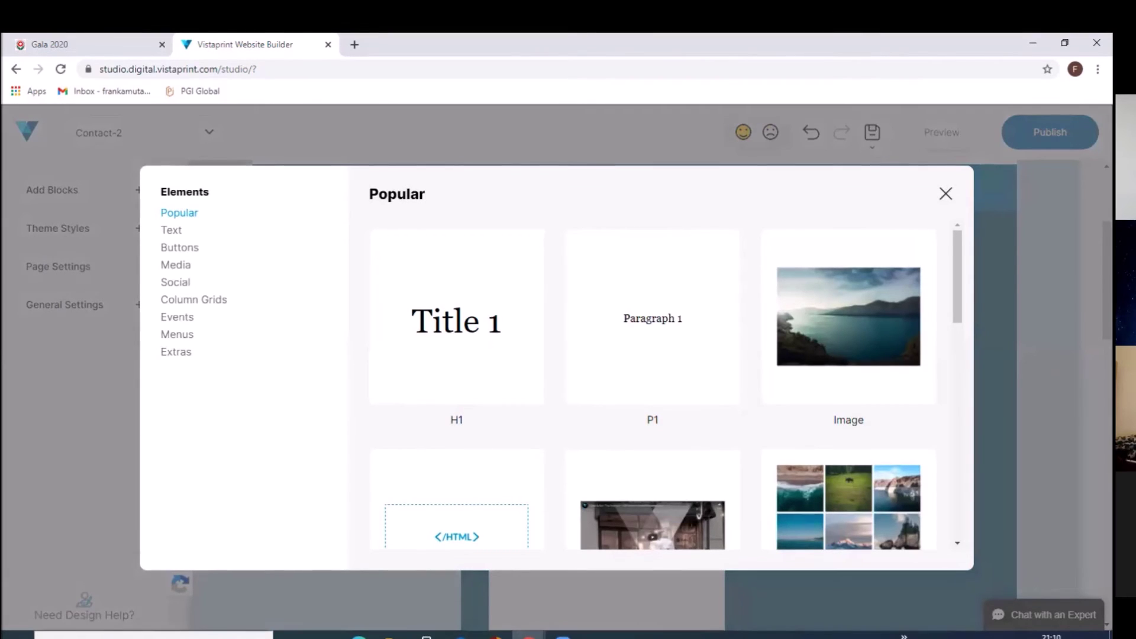
key(Escape)
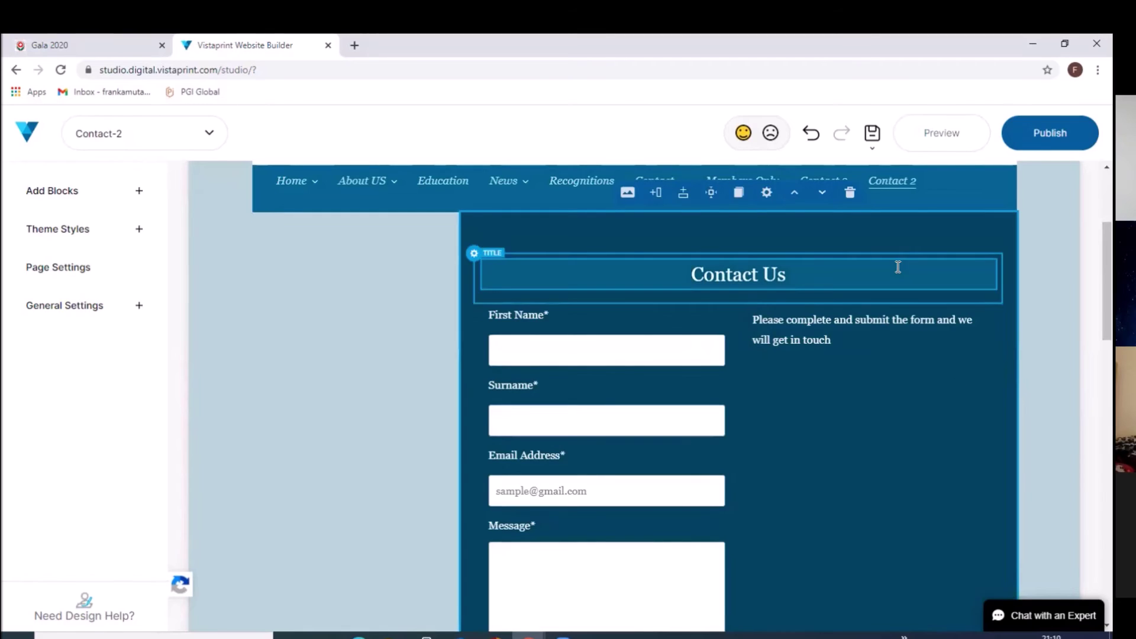
Step: Preview the Contact 2 page and scroll down to the Contact Us form
click(960, 142)
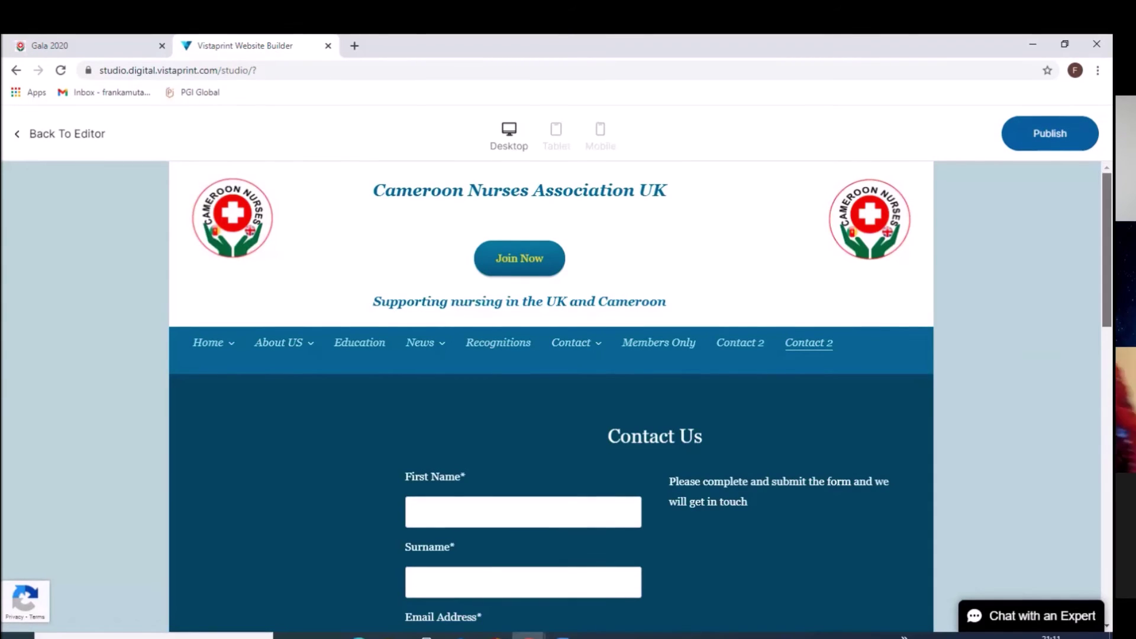
scroll(521, 397, down, 1)
scroll(550, 397, down, 1)
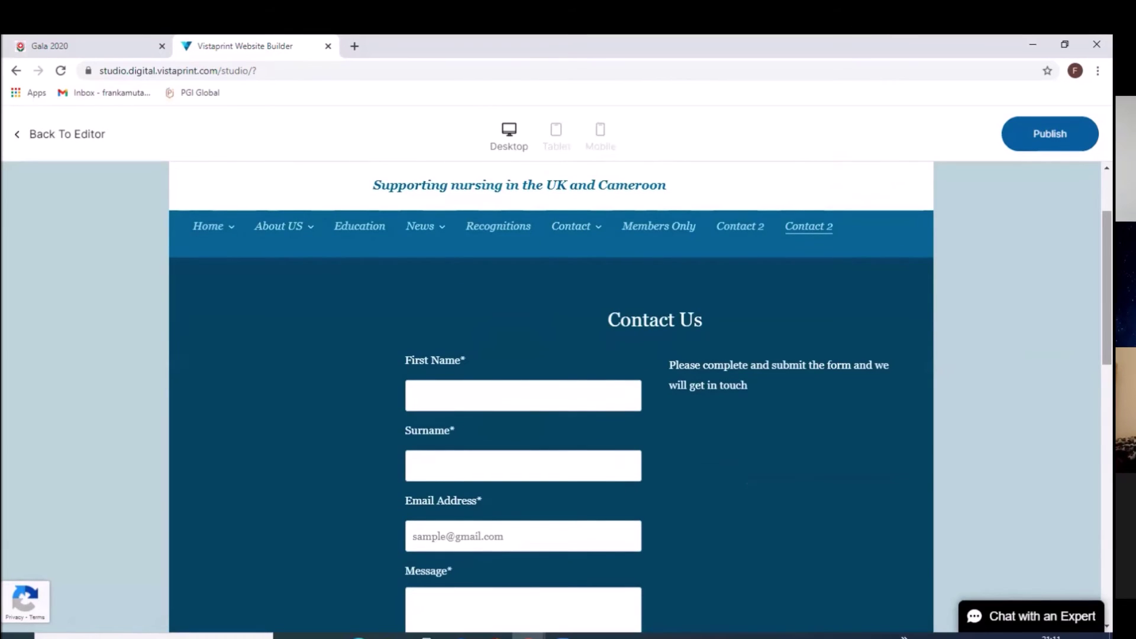
scroll(640, 375, down, 1)
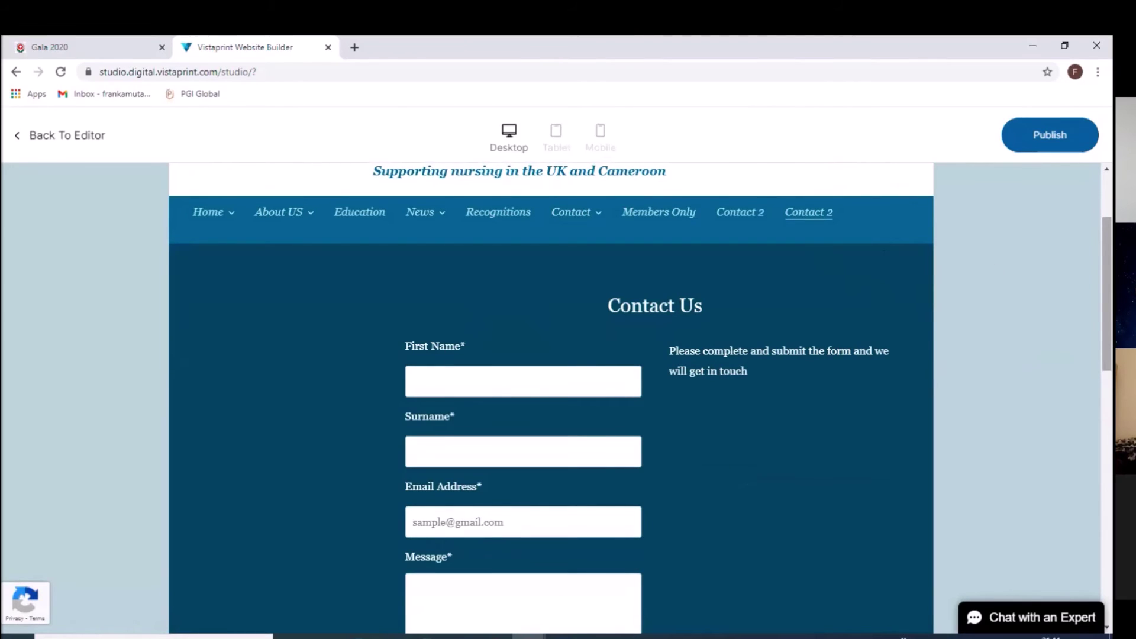
scroll(1026, 227, down, 1)
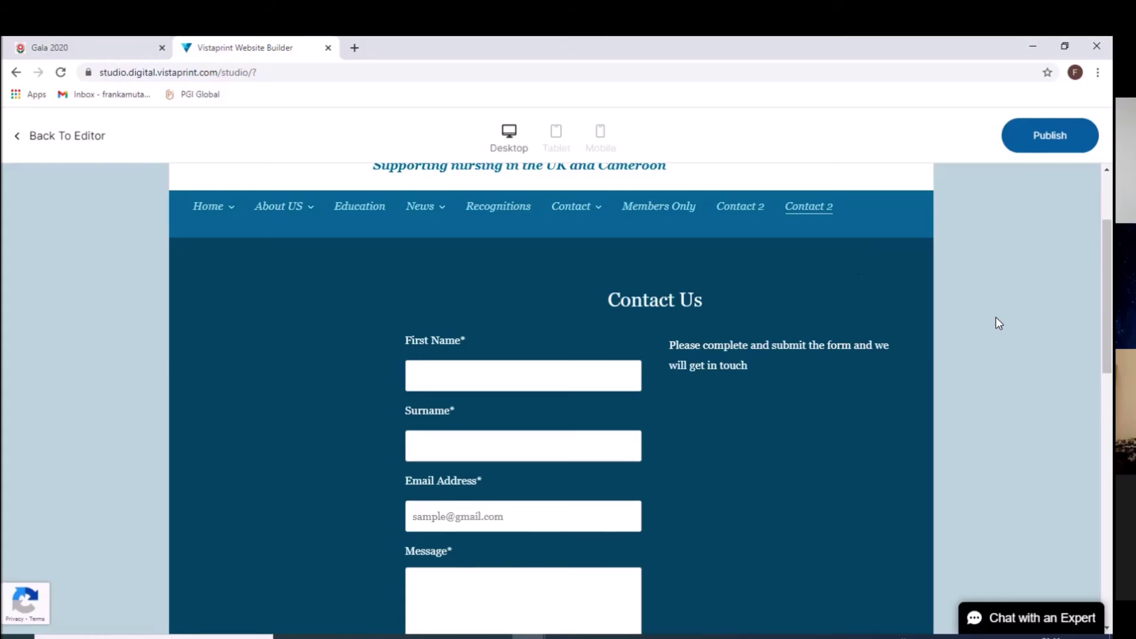
Step: Publish the website and close the Congratulations popup
click(1051, 135)
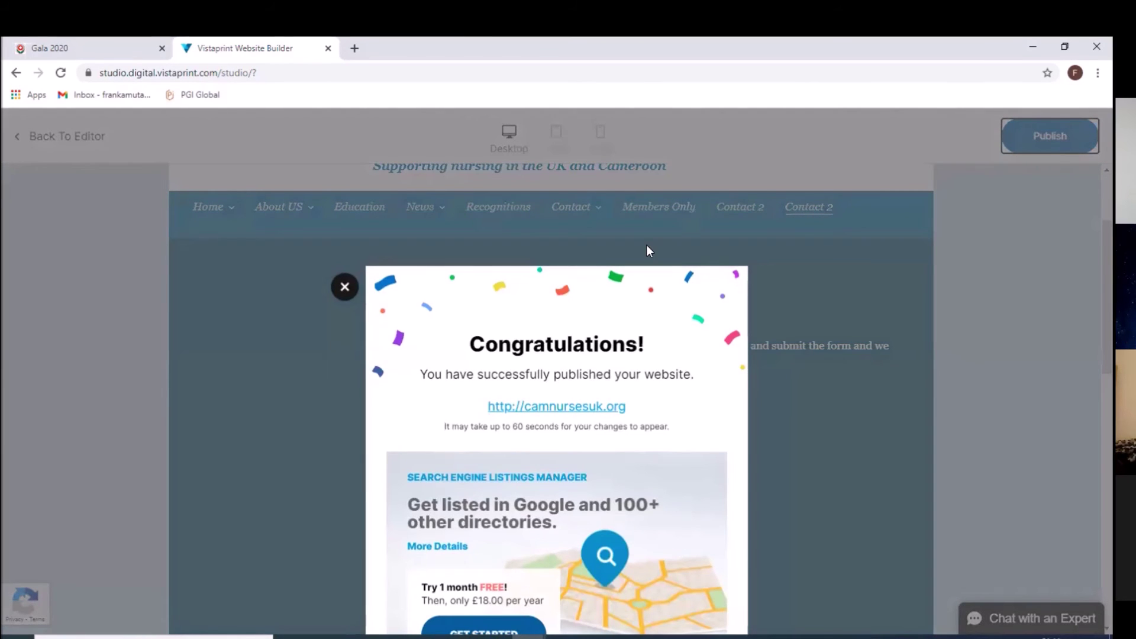
click(345, 288)
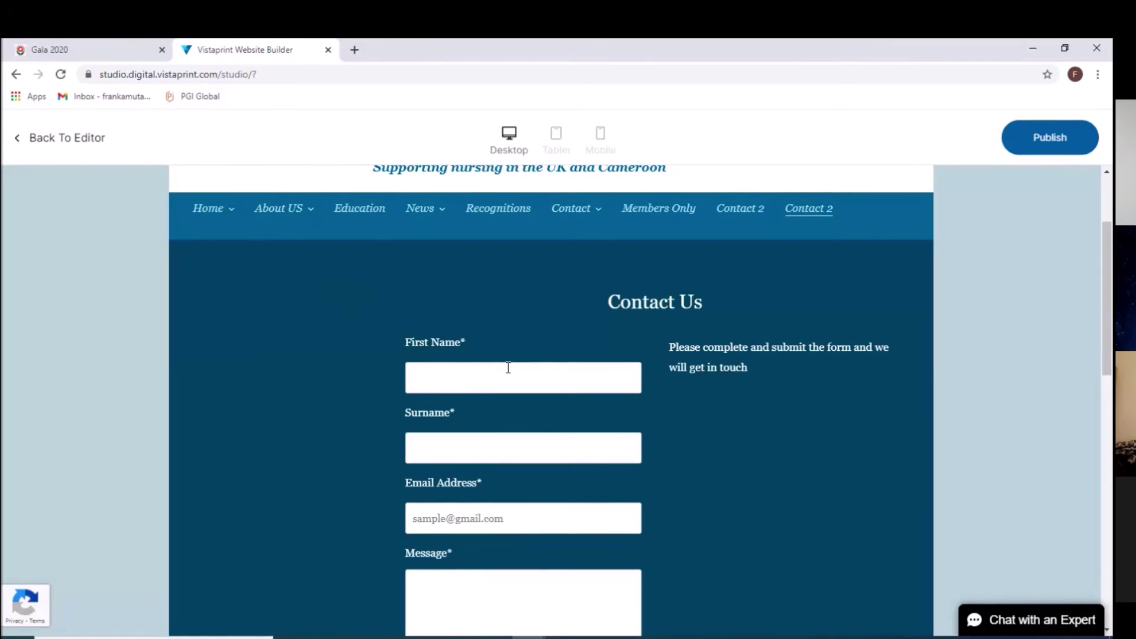
Step: Enter a test first name and surname in the preview form
click(489, 378)
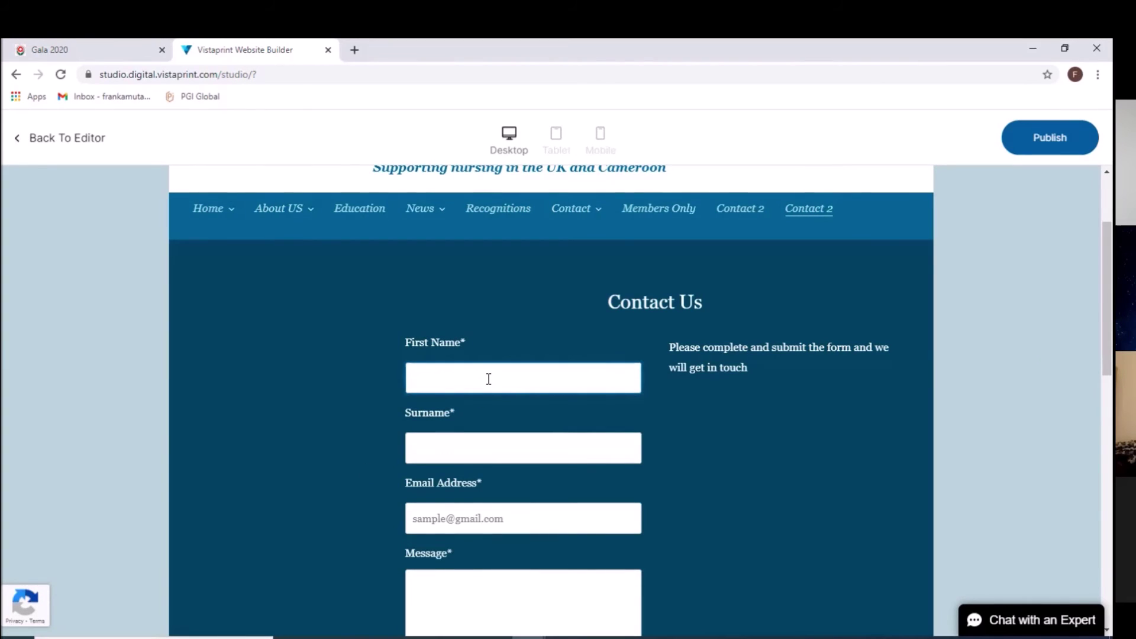
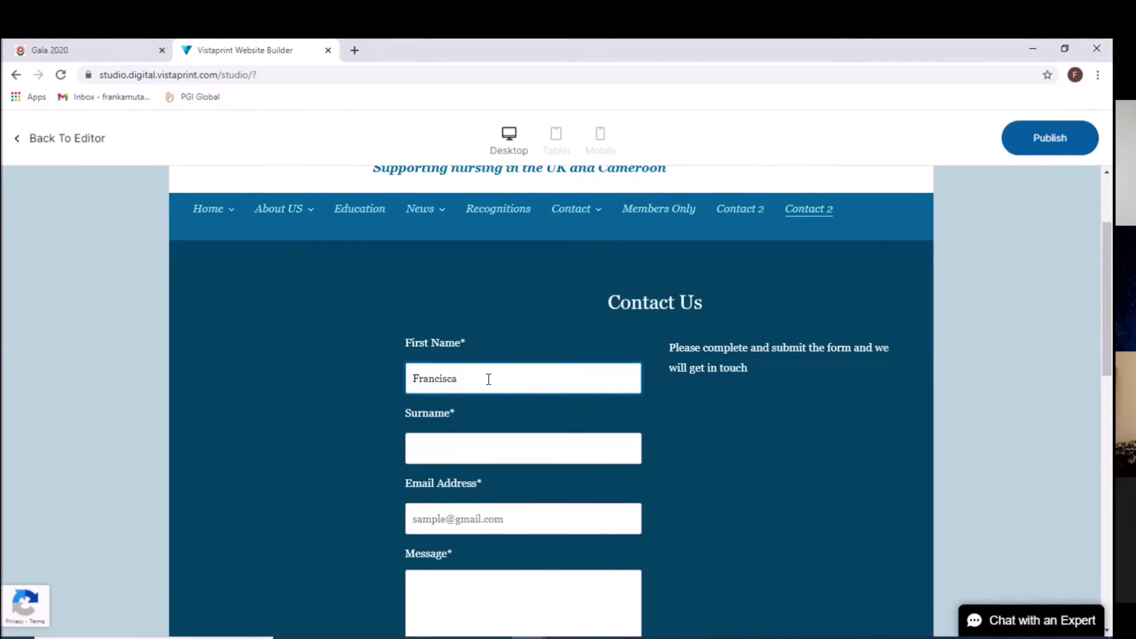
click(456, 439)
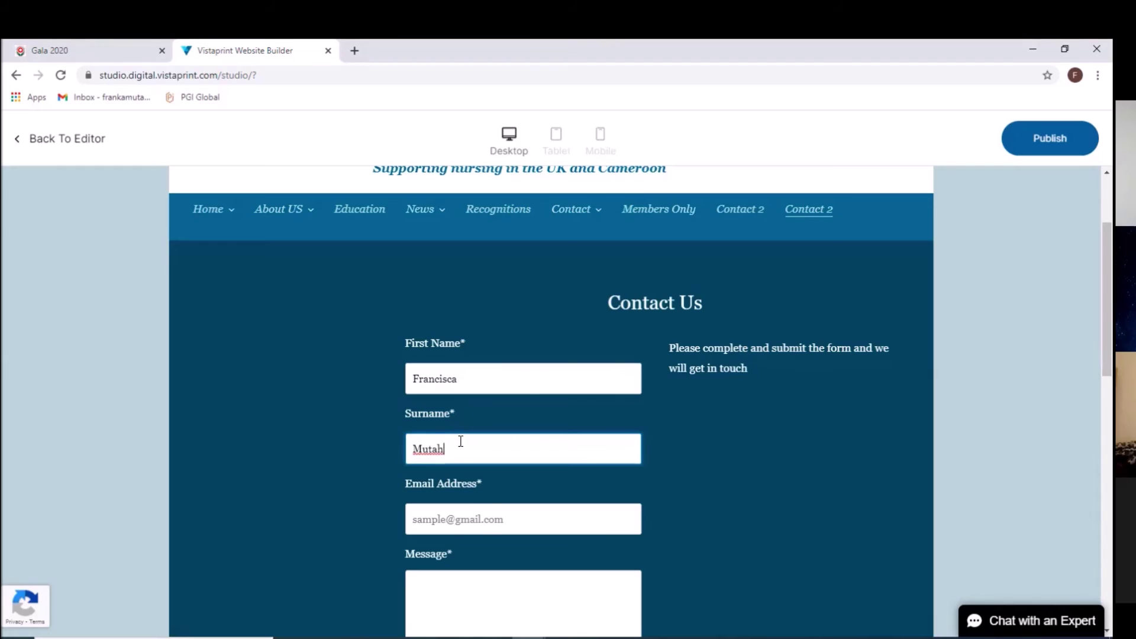
Step: Enter a test email address and the message 'I will like to join'
click(474, 516)
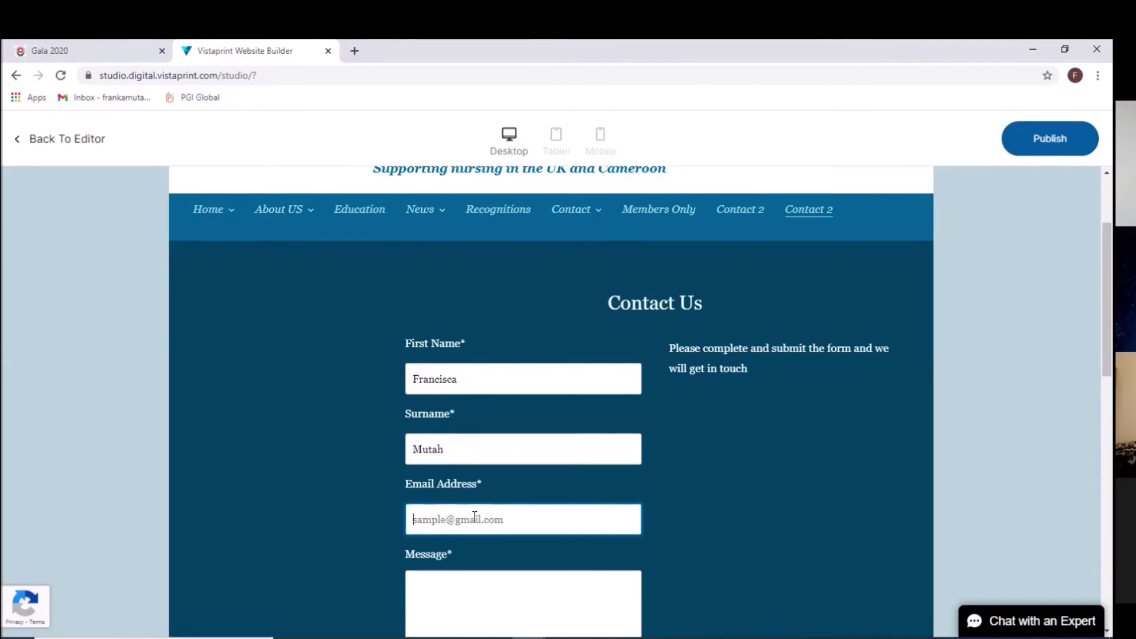
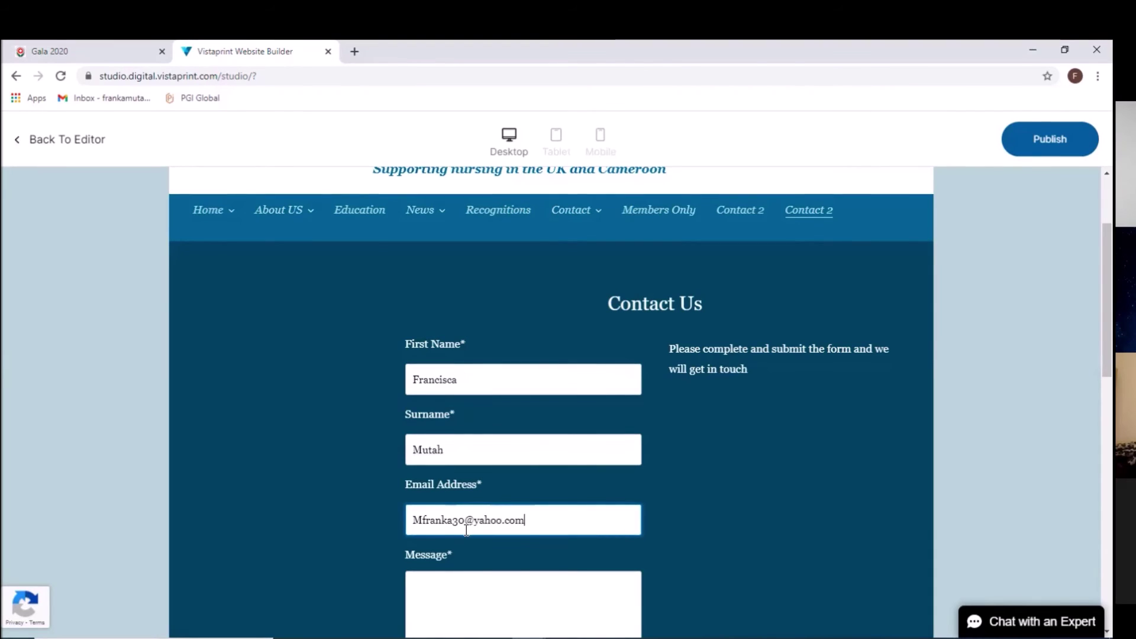
click(416, 583)
text(I will like to join)
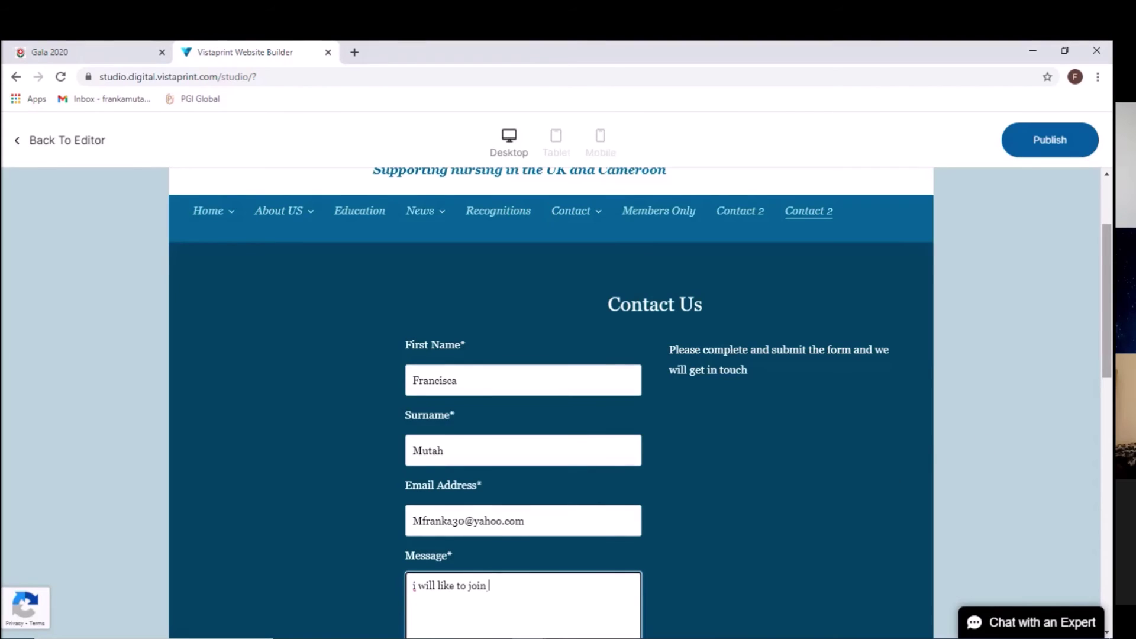
scroll(1077, 408, down, 2)
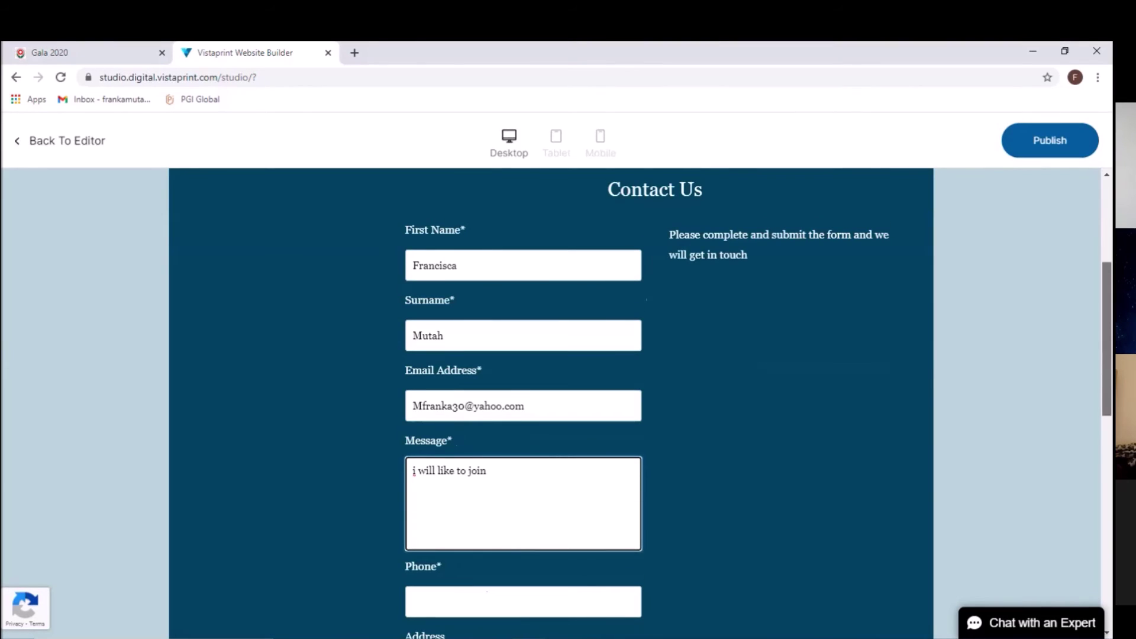
Step: Enter a test phone number and street address in the form
scroll(1075, 456, down, 3)
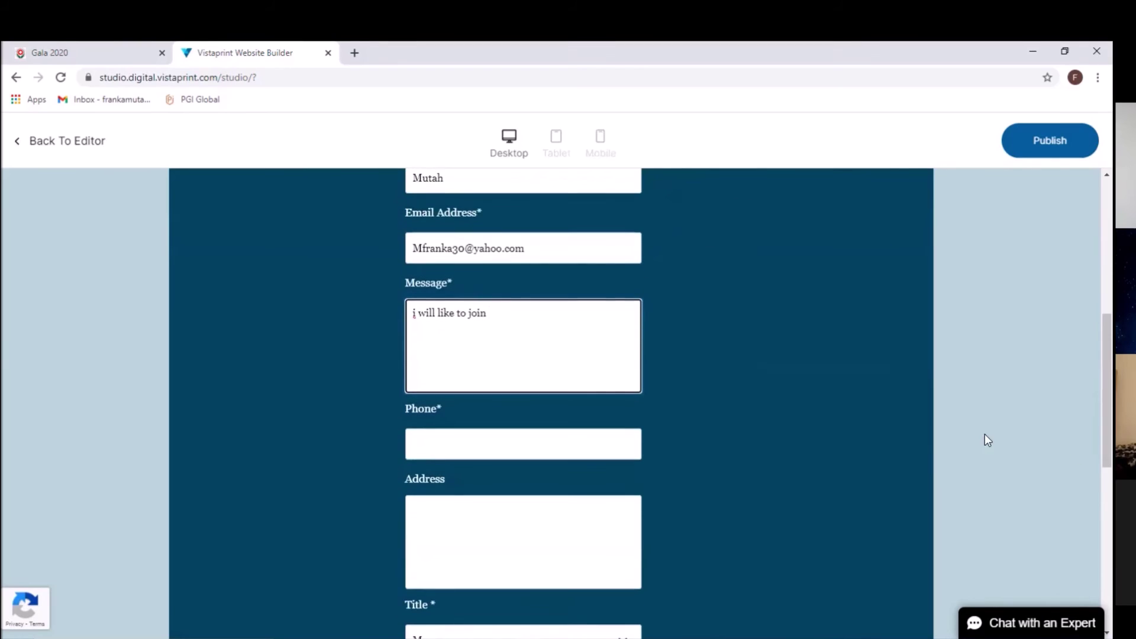
click(567, 450)
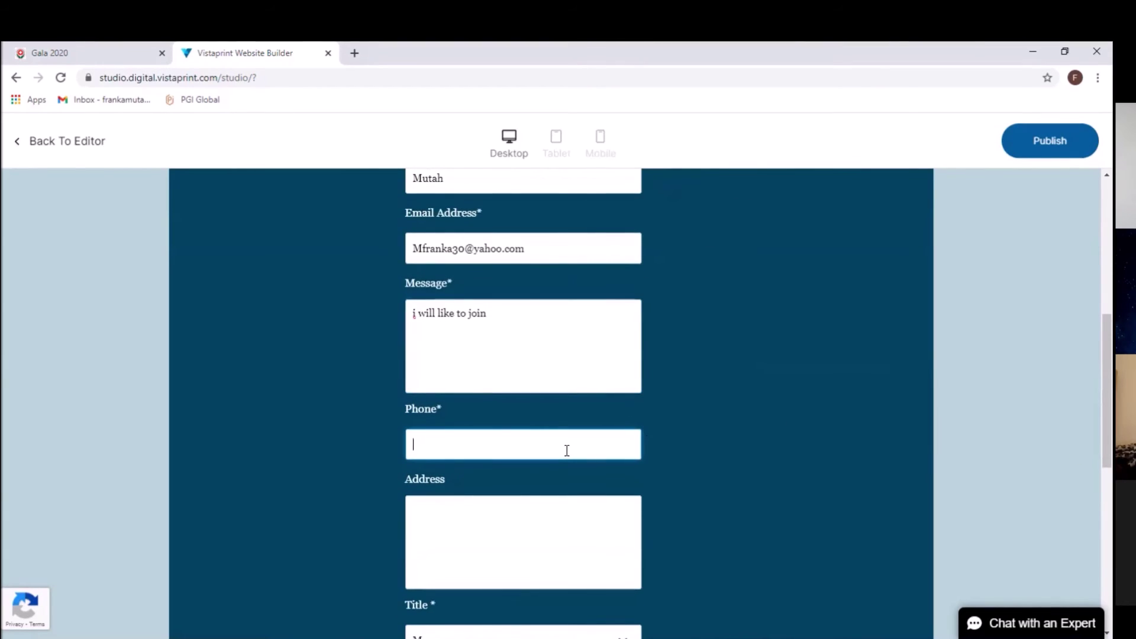
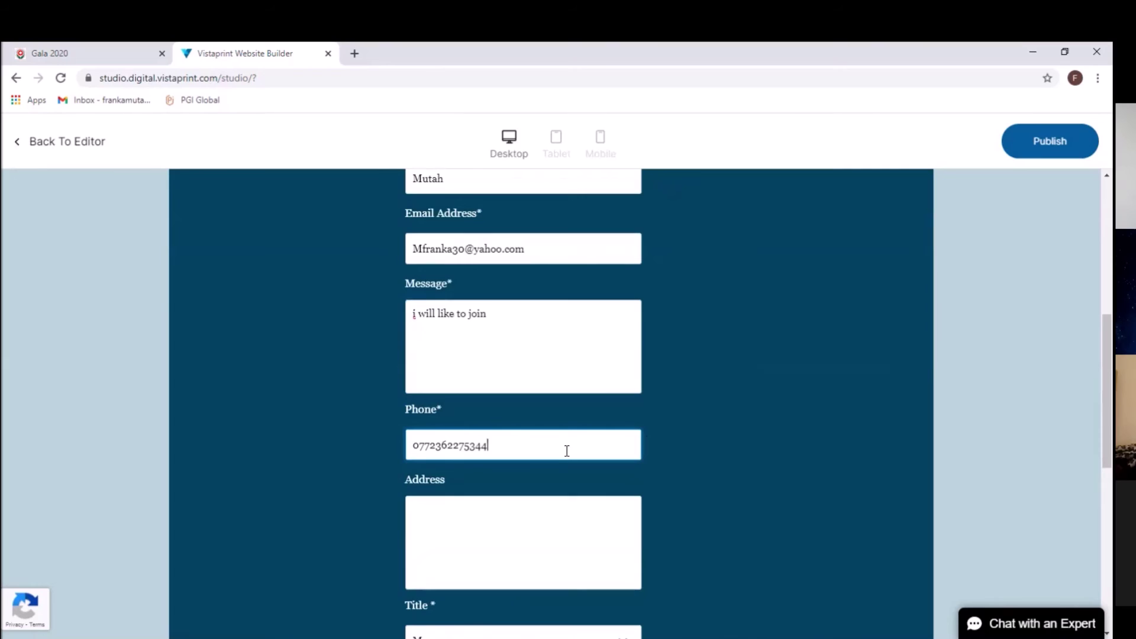
click(483, 512)
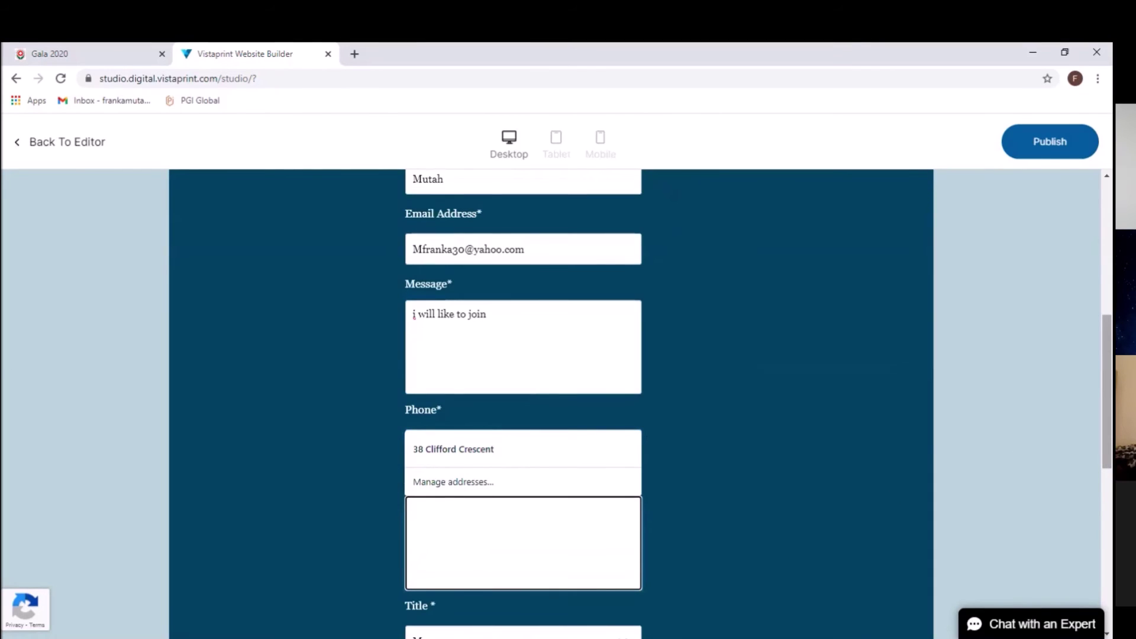
scroll(784, 389, down, 2)
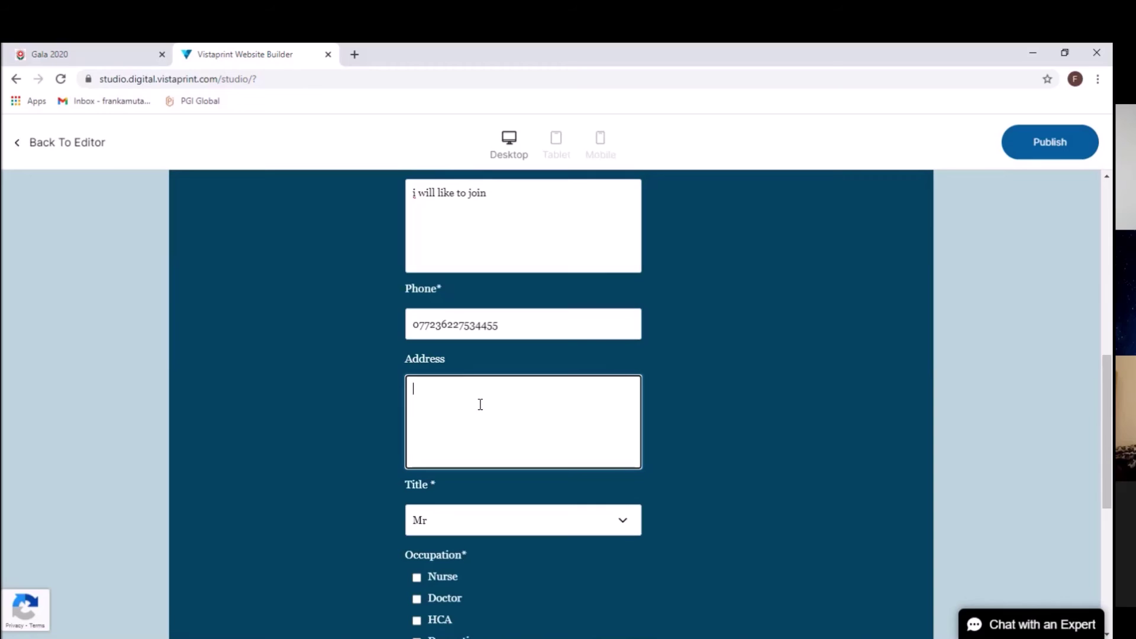
text(43 fg)
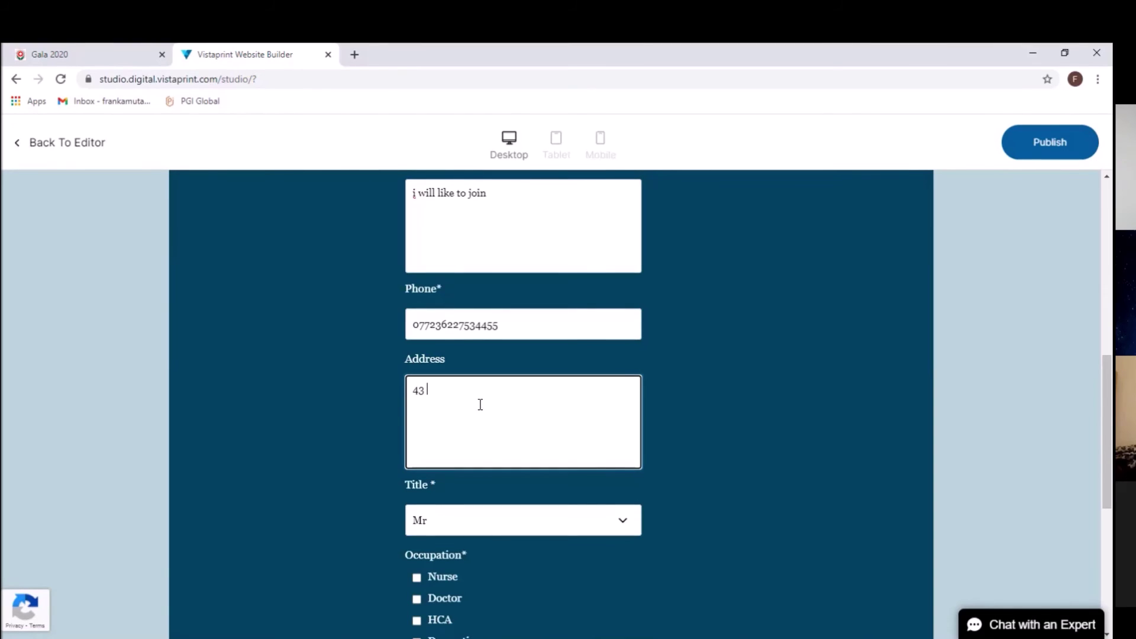
text(j)
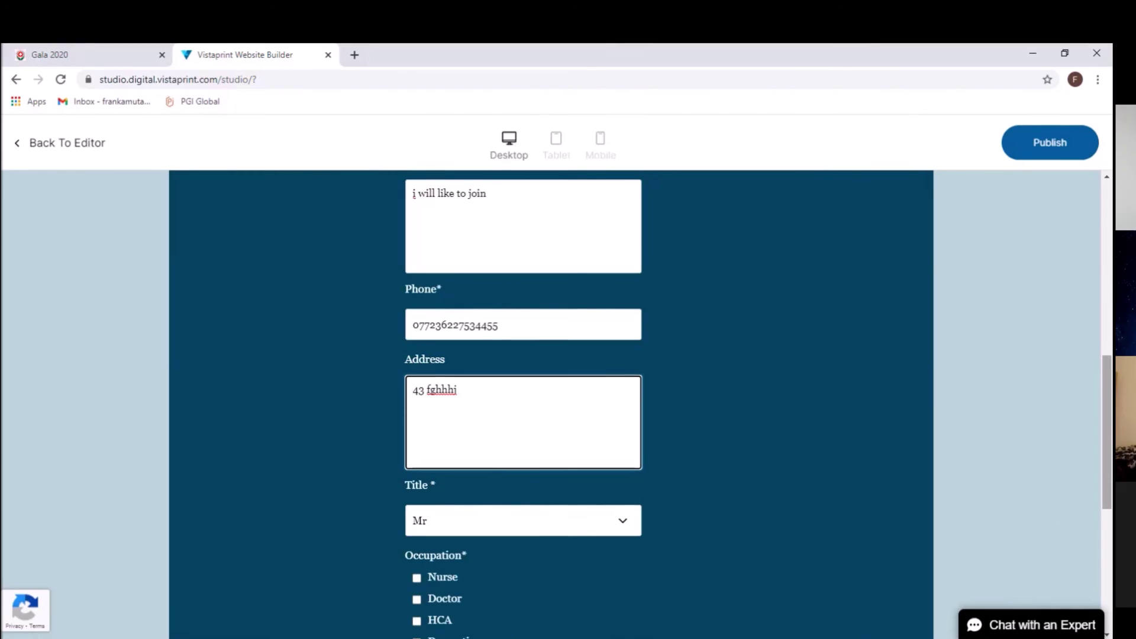
scroll(650, 451, down, 1)
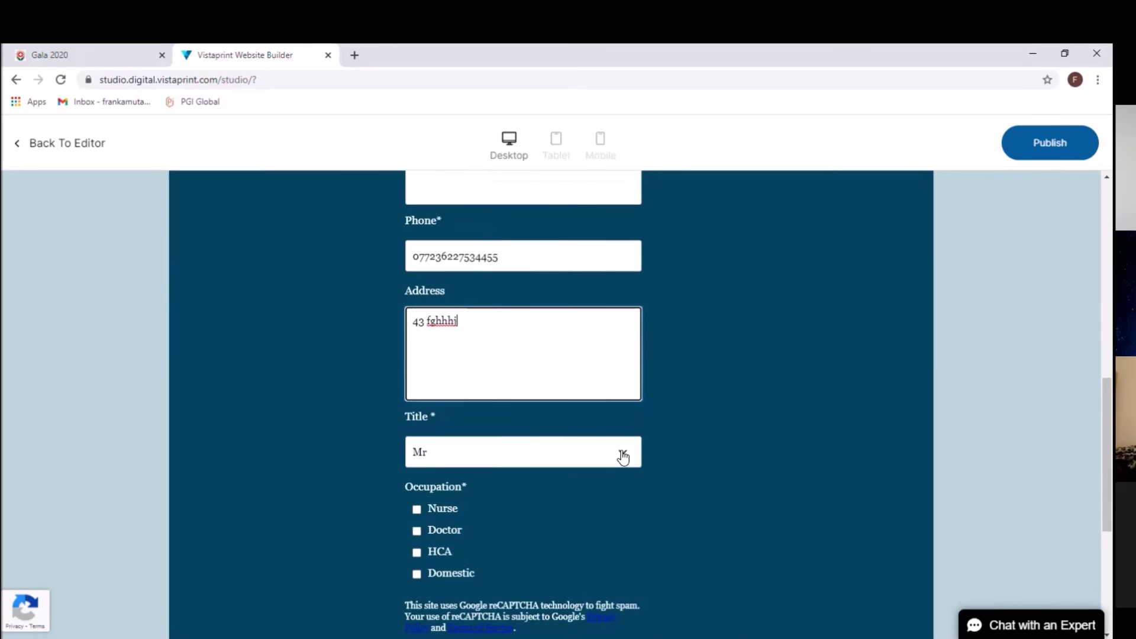
Step: Keep the title as Mr and tick Doctor under Occupation
click(623, 457)
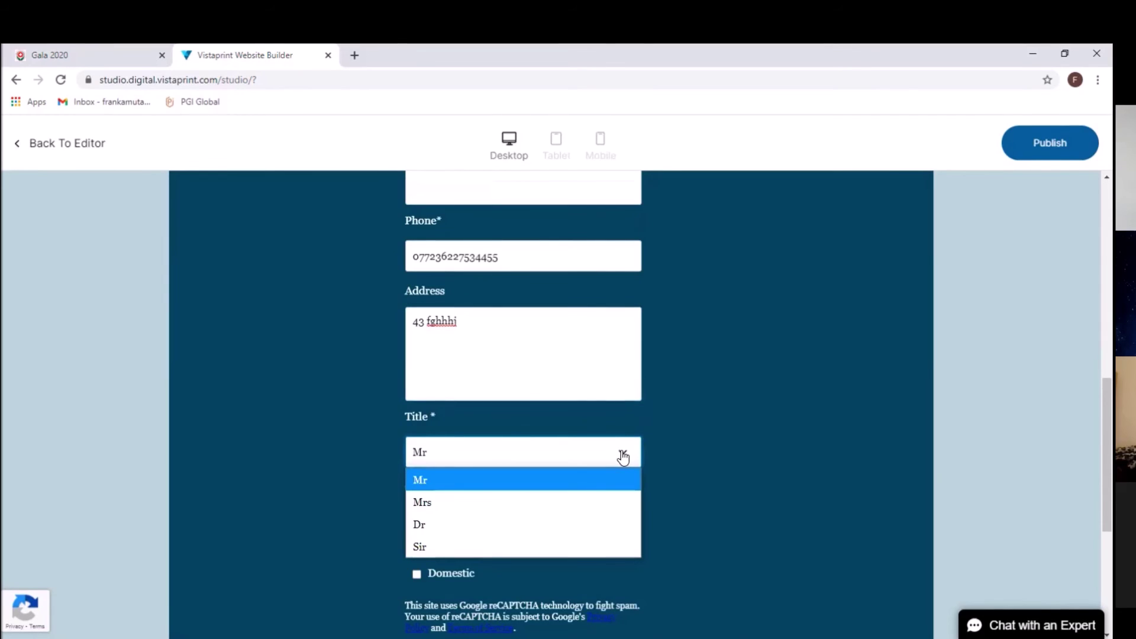
click(725, 478)
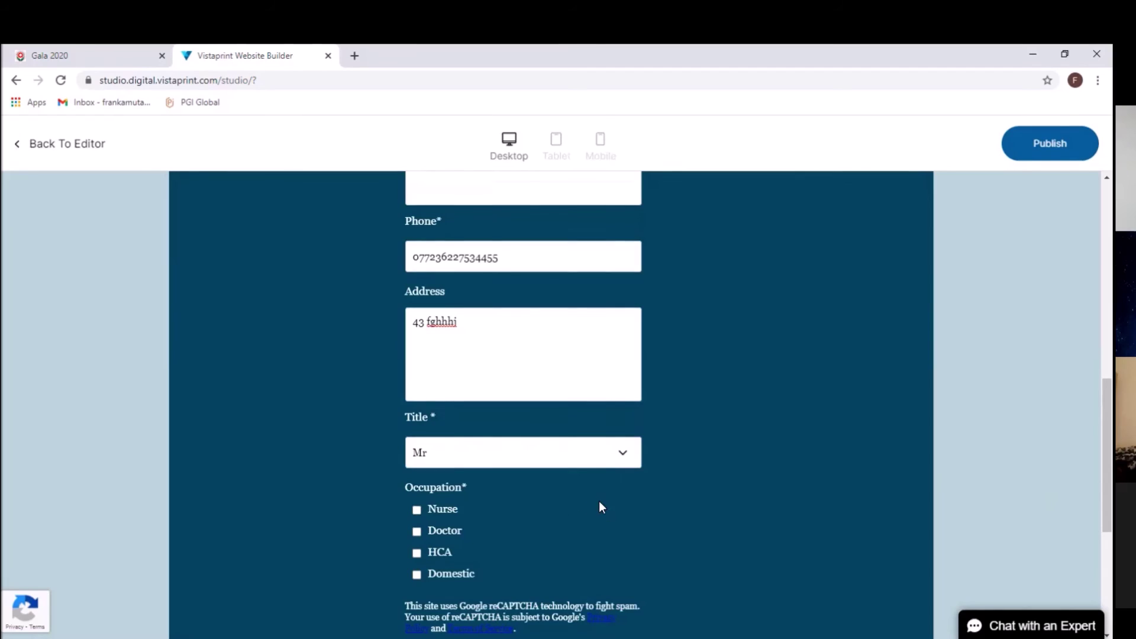
click(418, 533)
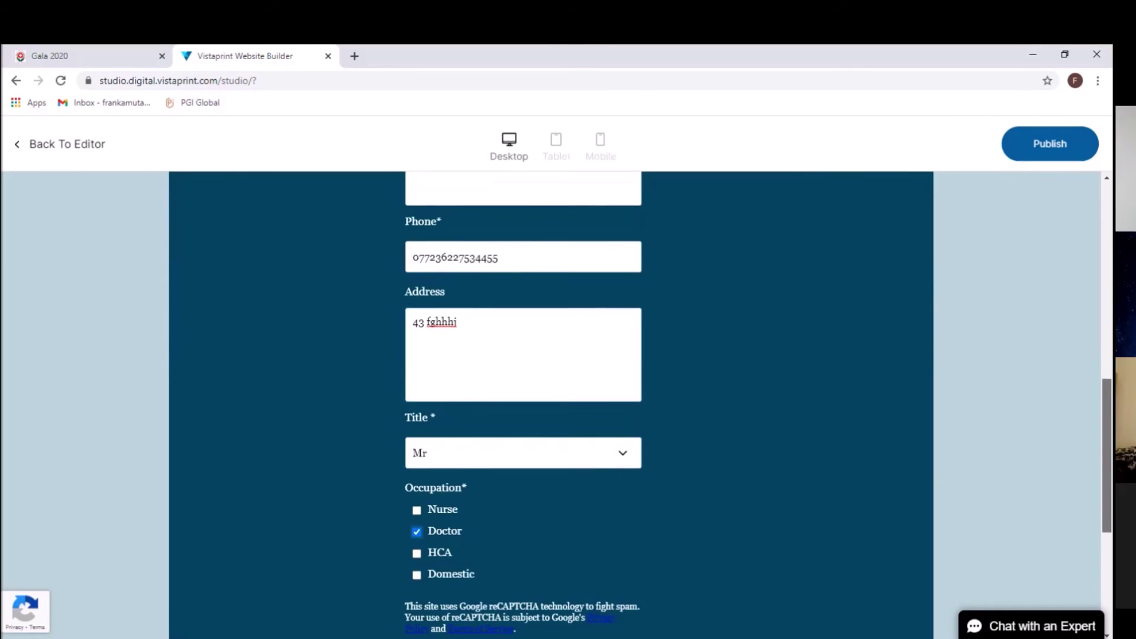
scroll(550, 403, down, 2)
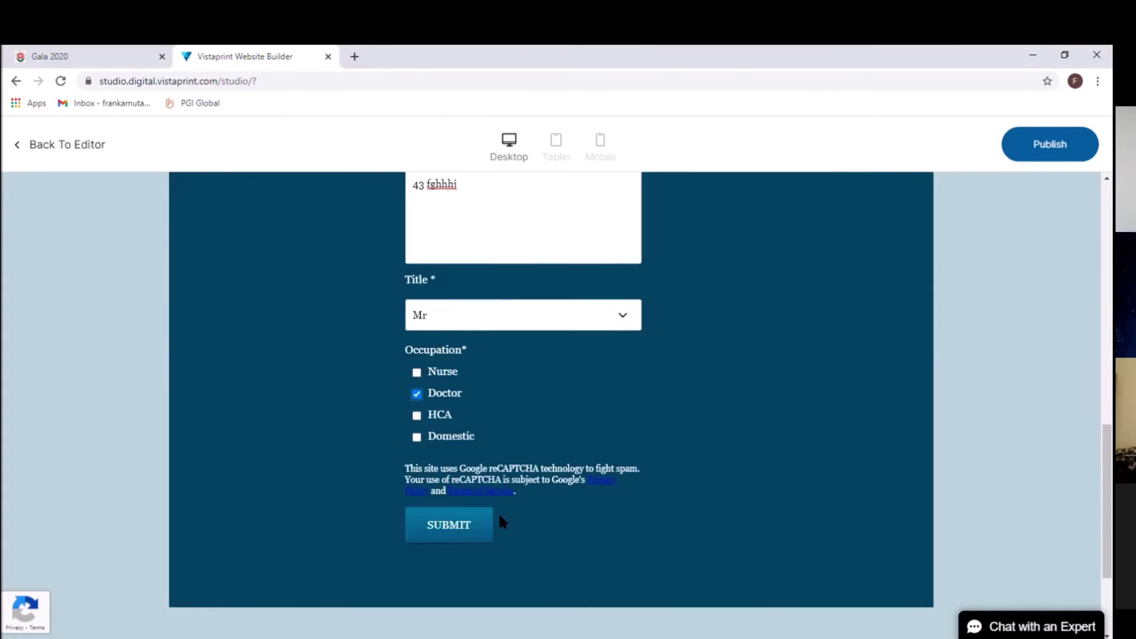
Step: Submit the test form and bring the 'Thank you! Your message was sent successfully' message into view
click(468, 529)
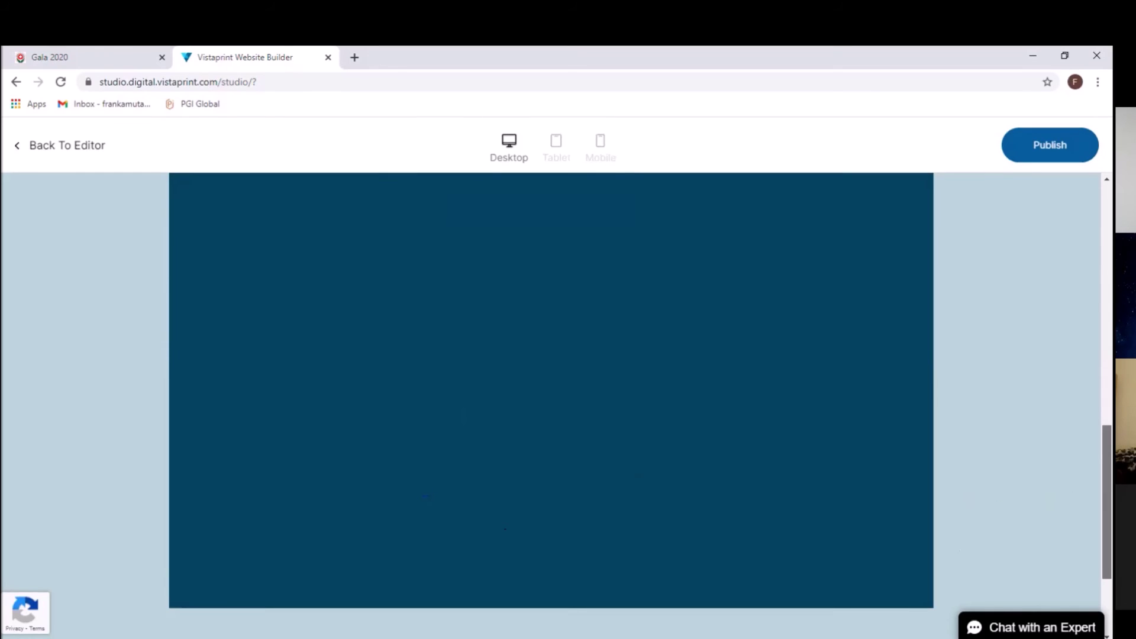
scroll(551, 390, up, 1)
scroll(551, 391, down, 4)
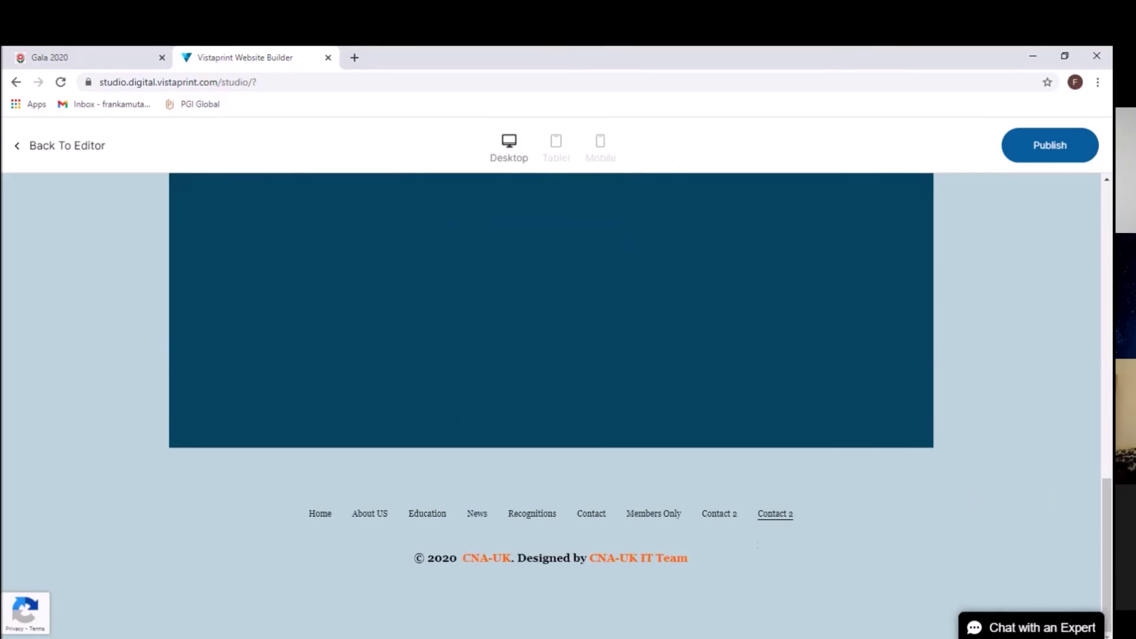
scroll(551, 391, up, 4)
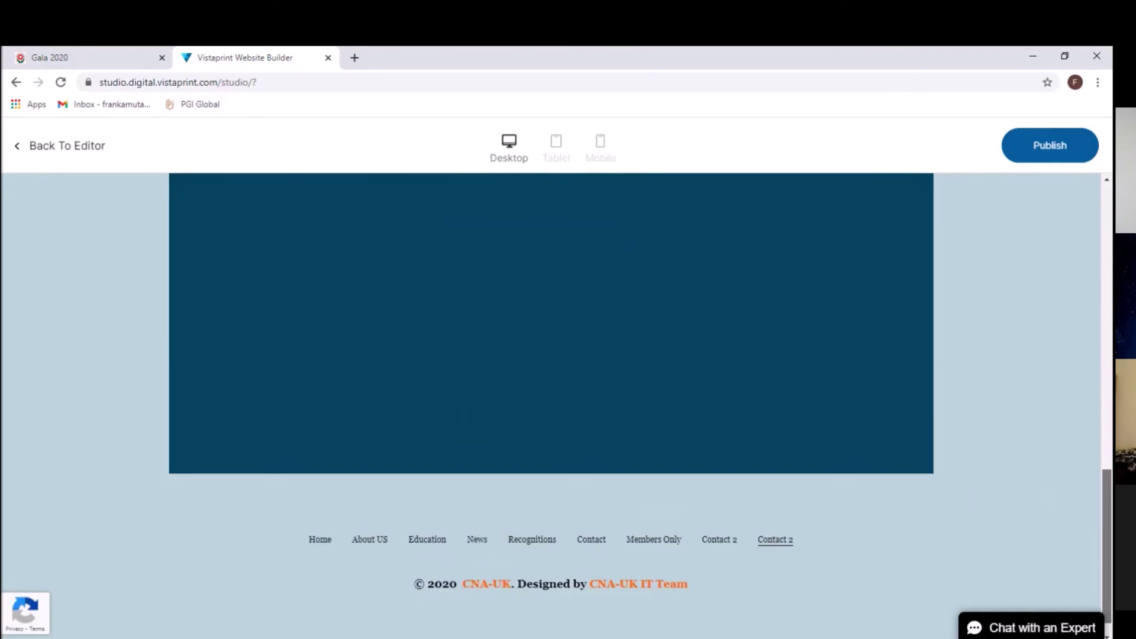
scroll(551, 391, up, 1)
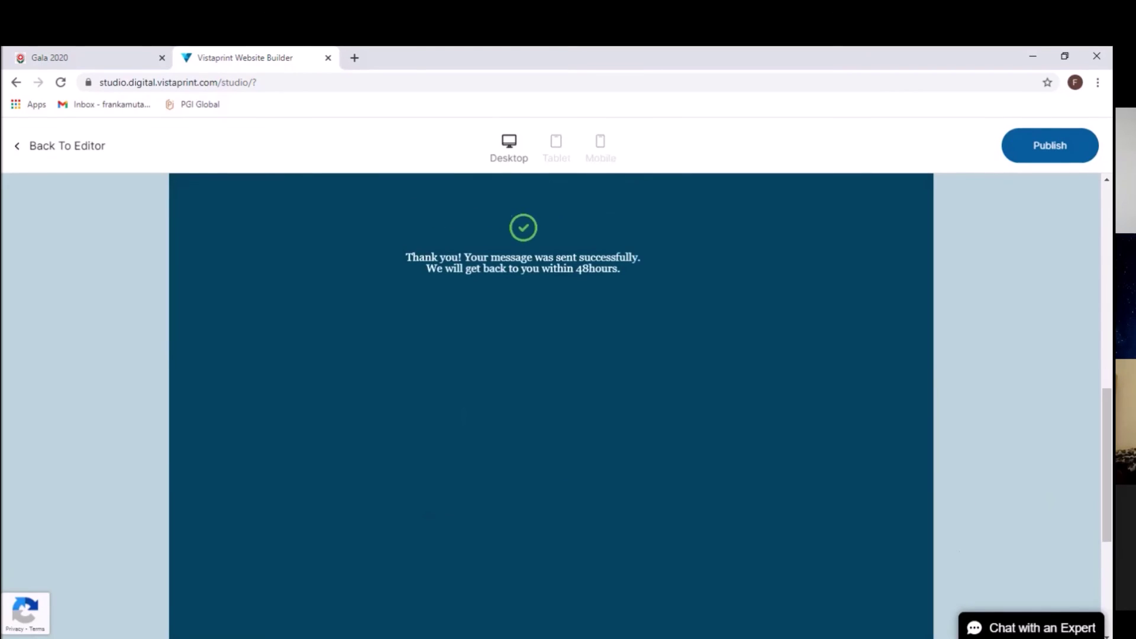
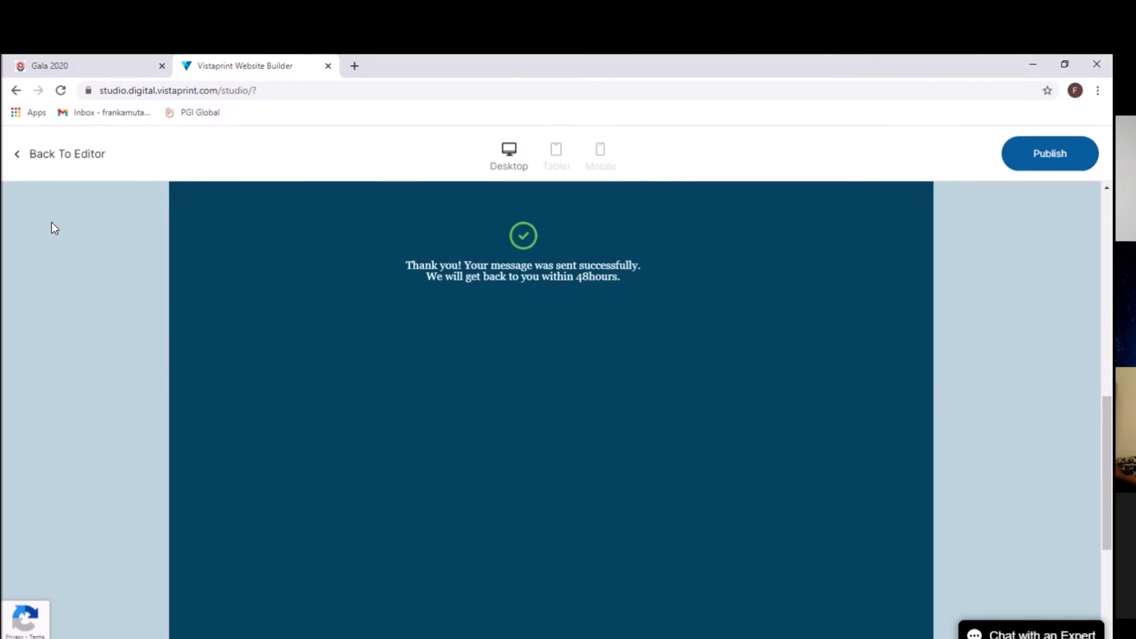
Step: Exit the site preview back to the editor showing the Contact 2 page's Contact Us form
click(19, 155)
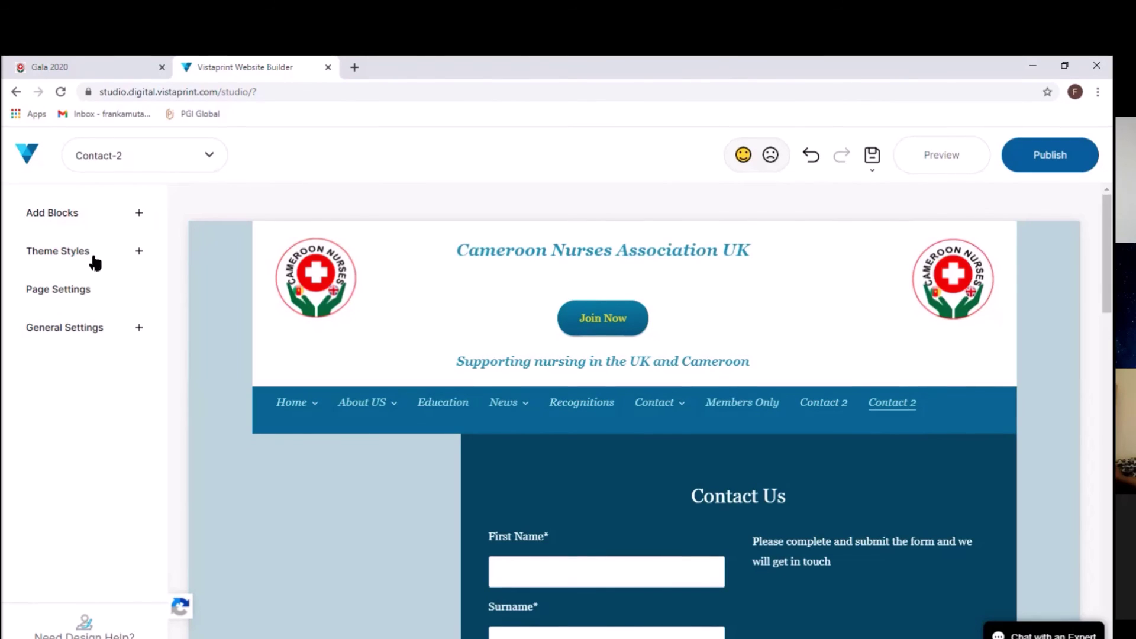
Step: Delete the last Contact 2 page in the Edit Pages list, confirming with YES
click(54, 292)
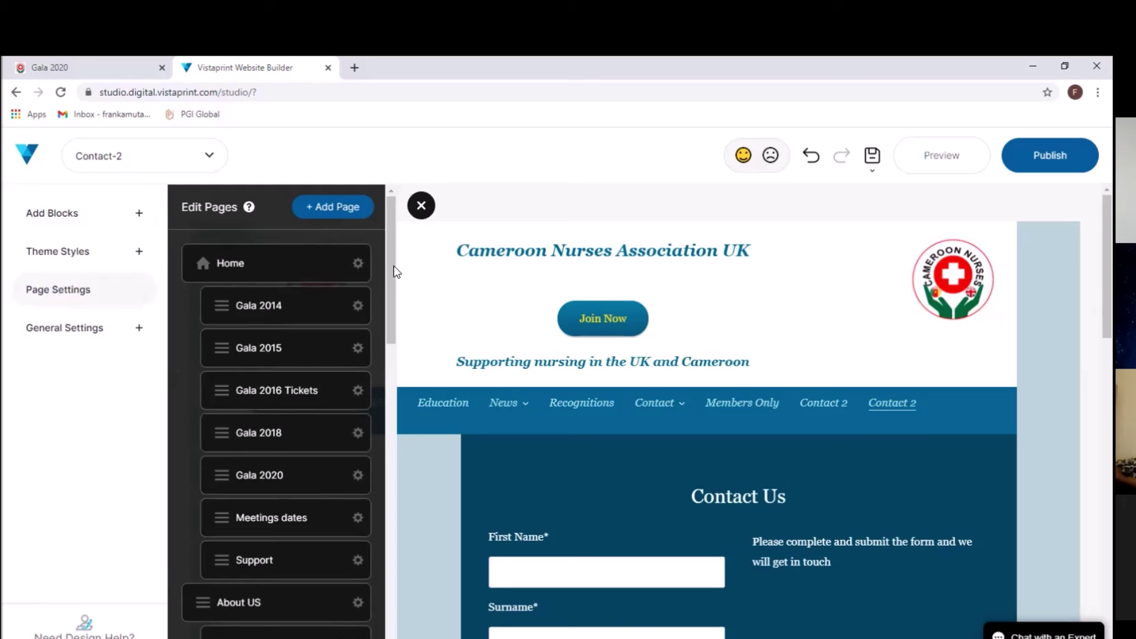
drag(389, 285, 353, 515)
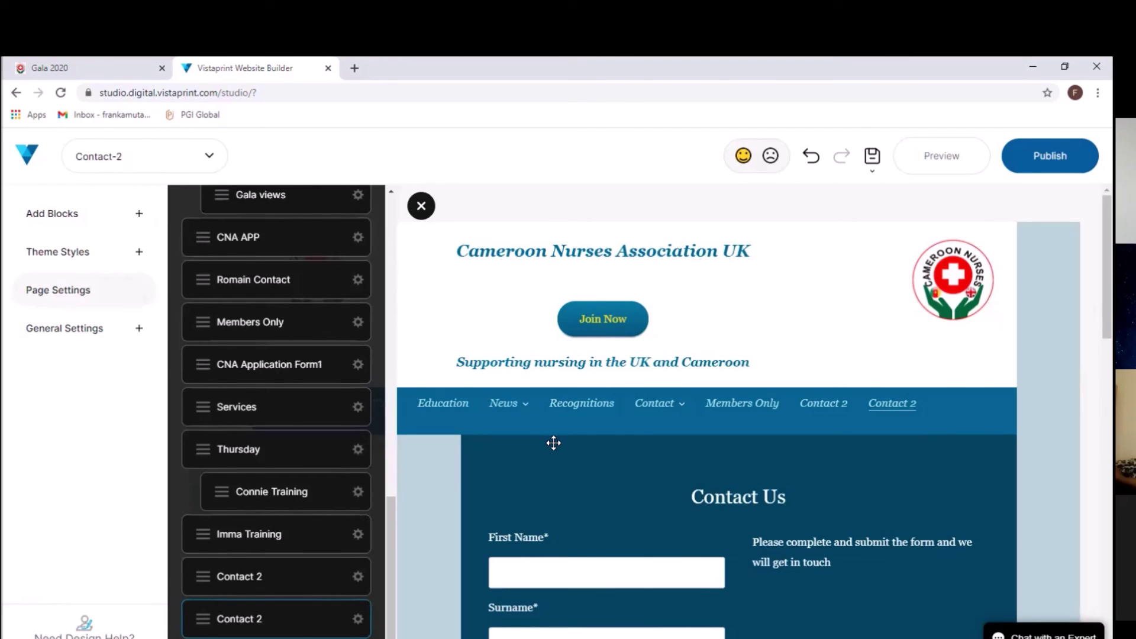
click(260, 622)
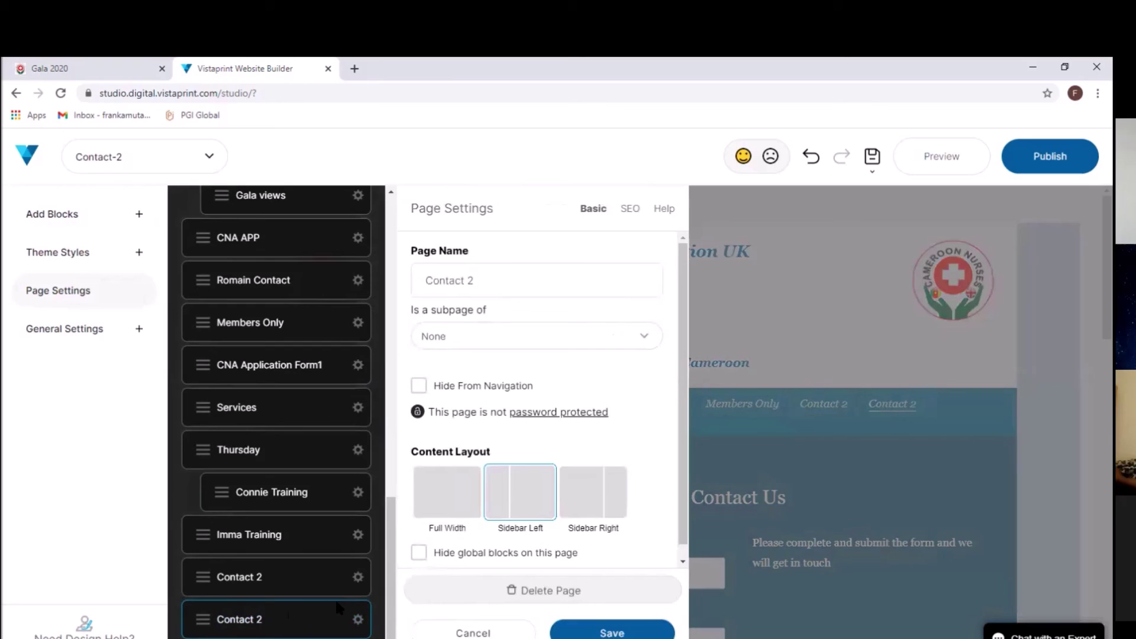
click(513, 594)
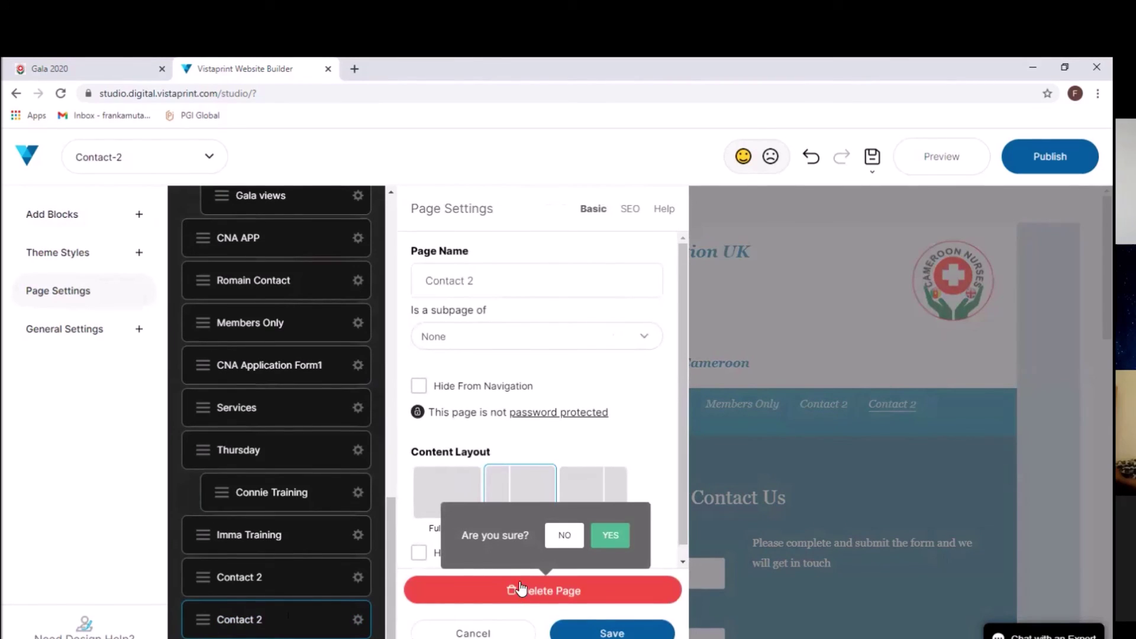
click(611, 538)
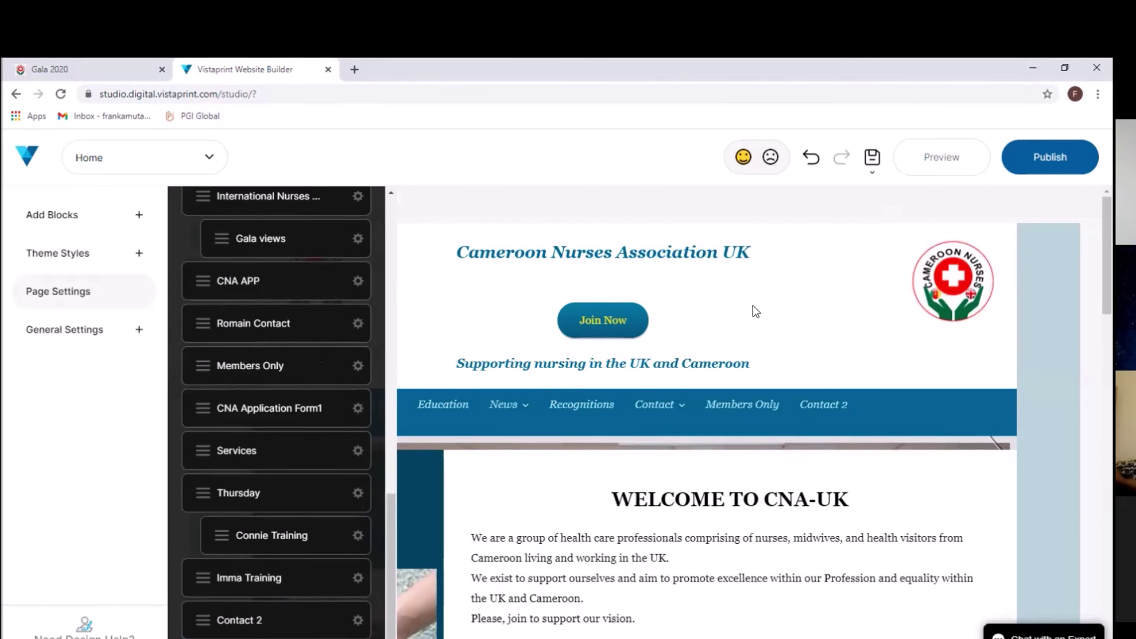
Step: Delete the remaining Contact 2 page, confirming with YES
click(288, 627)
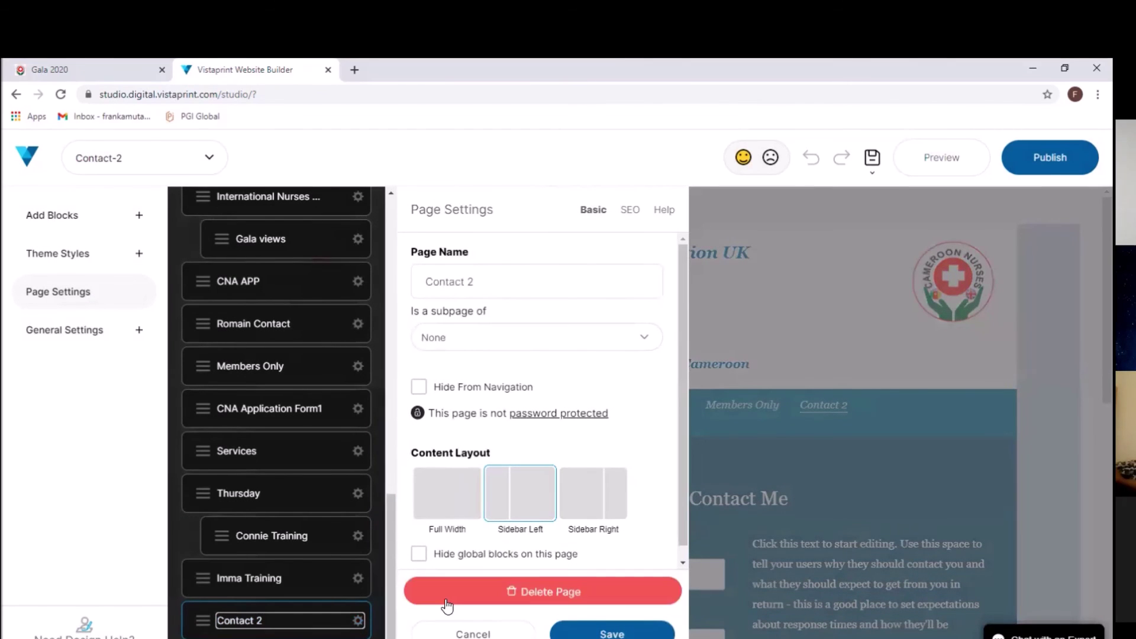
click(447, 603)
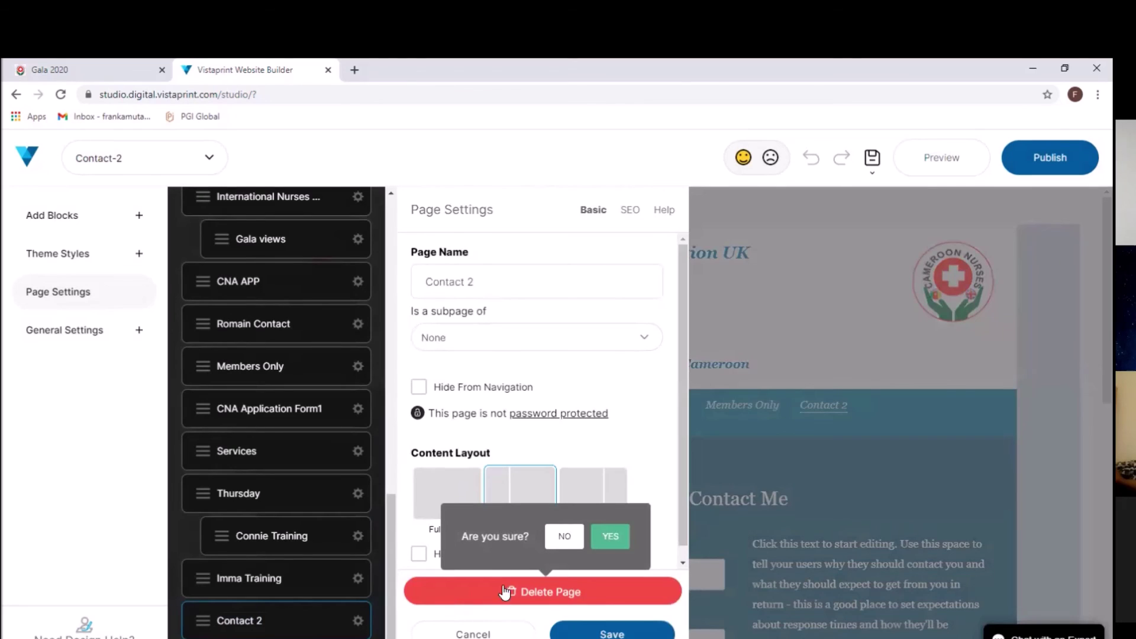
click(600, 538)
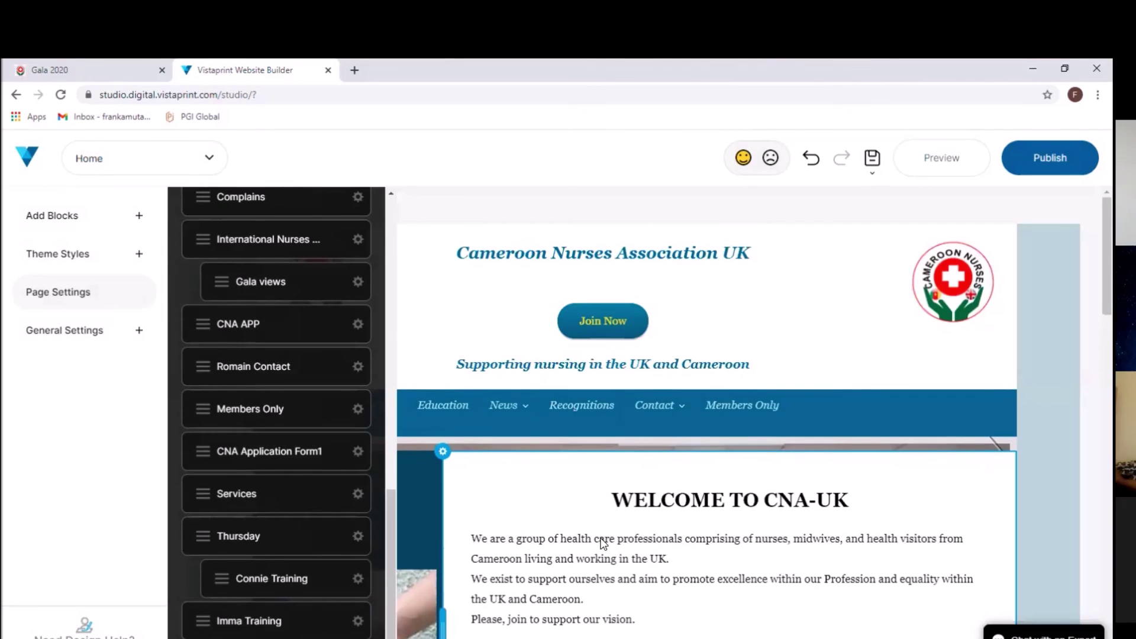
Step: Delete the Imma Training page from the site's page list
click(315, 622)
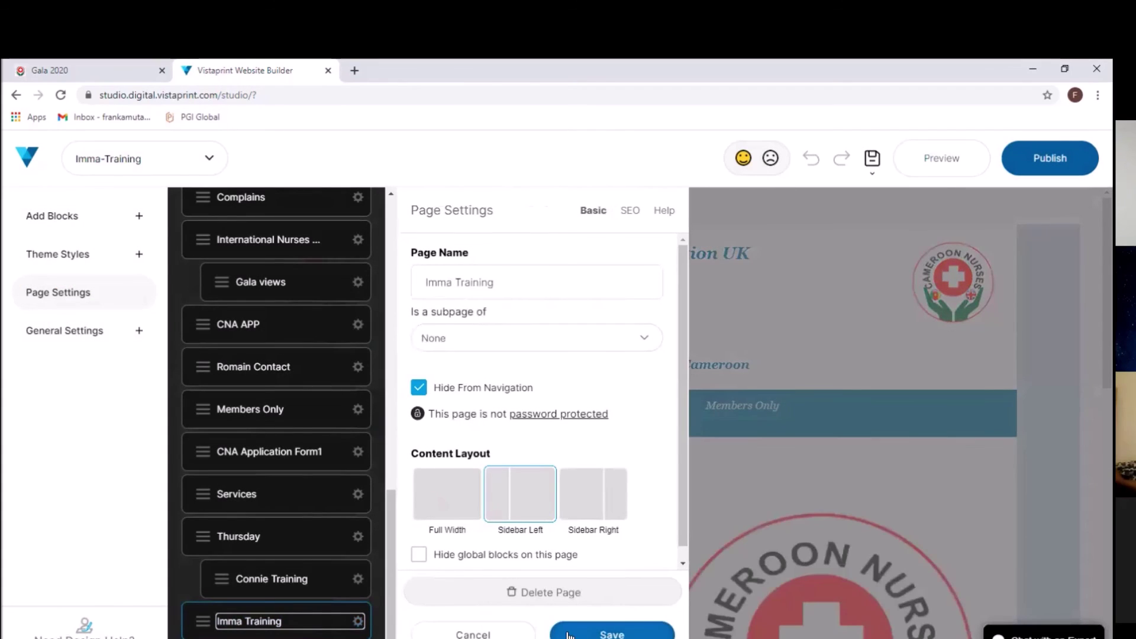
click(567, 635)
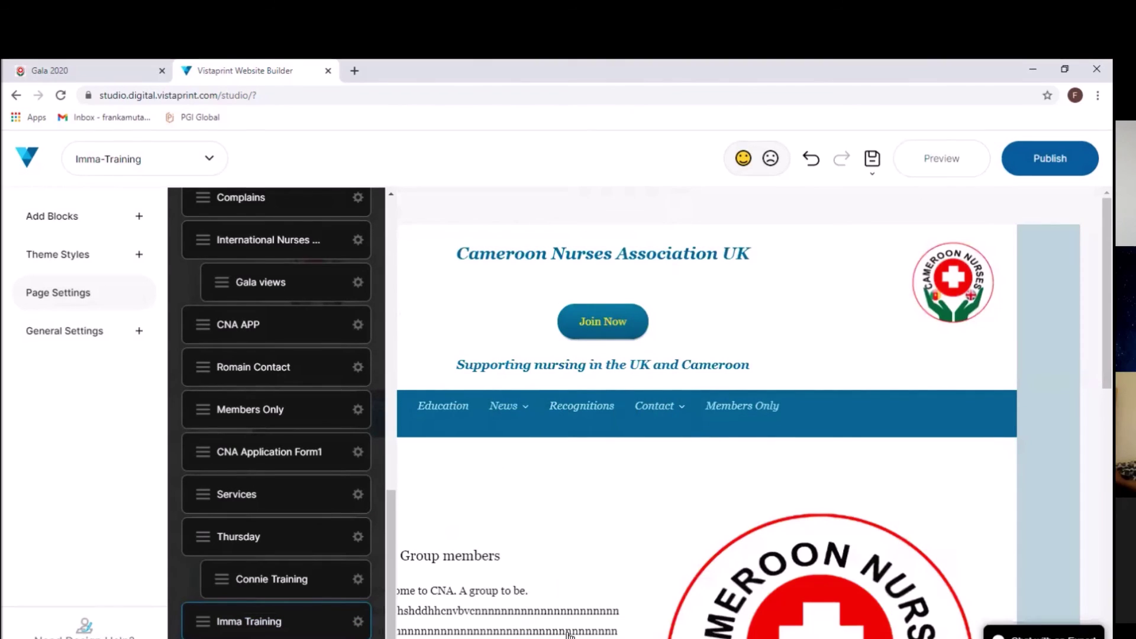
click(261, 626)
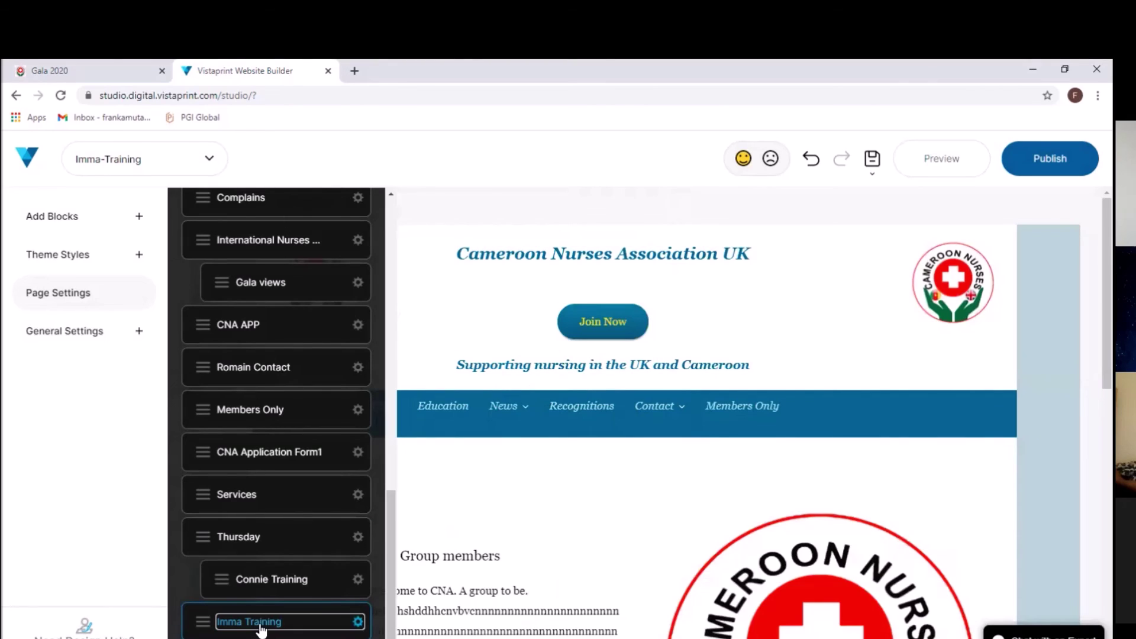
click(358, 622)
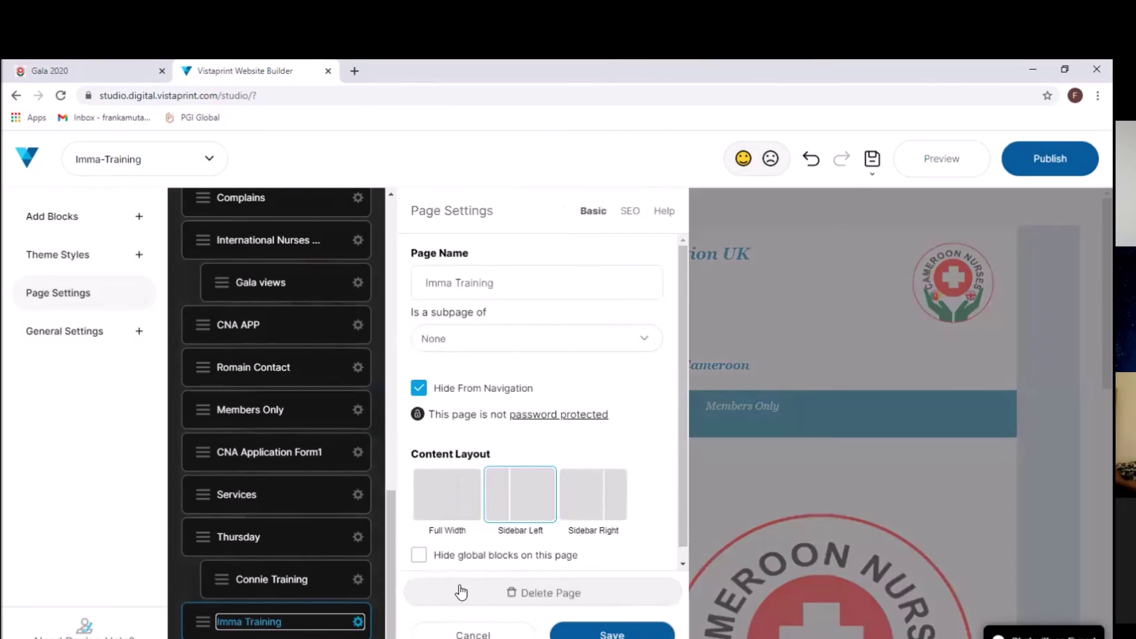
click(464, 593)
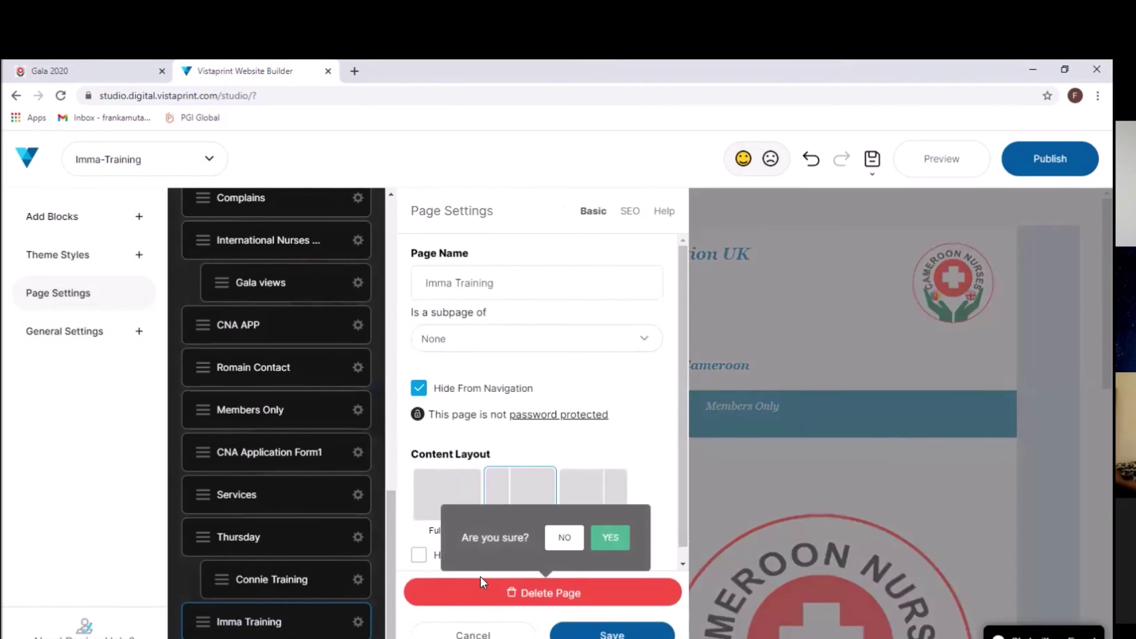
click(611, 537)
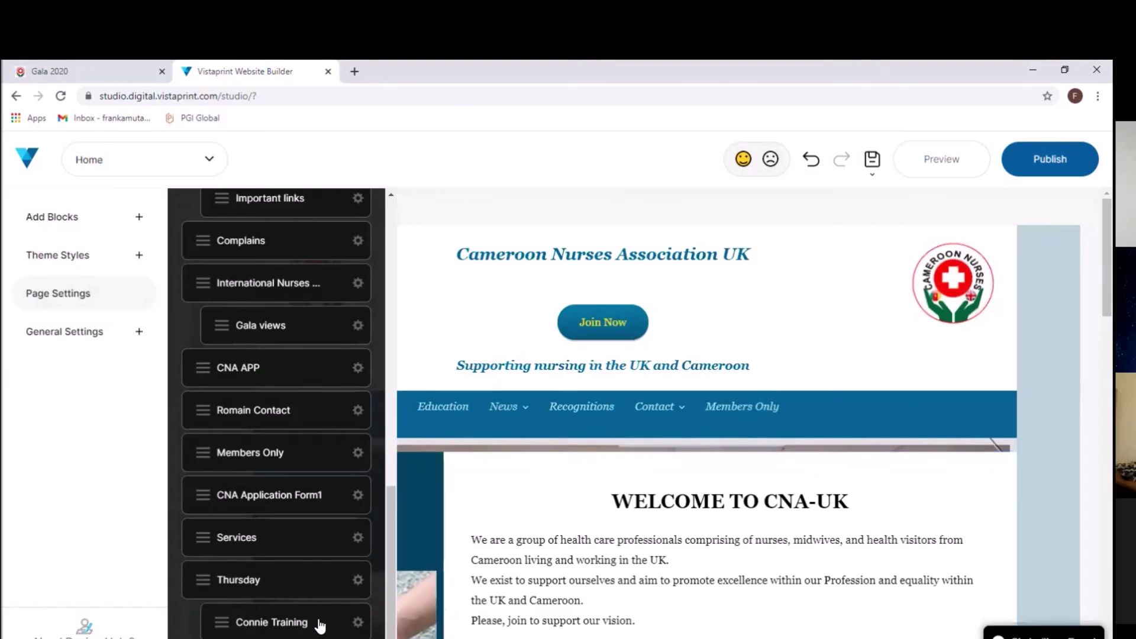
Step: Delete the Connie Training page, confirming with YES
click(318, 621)
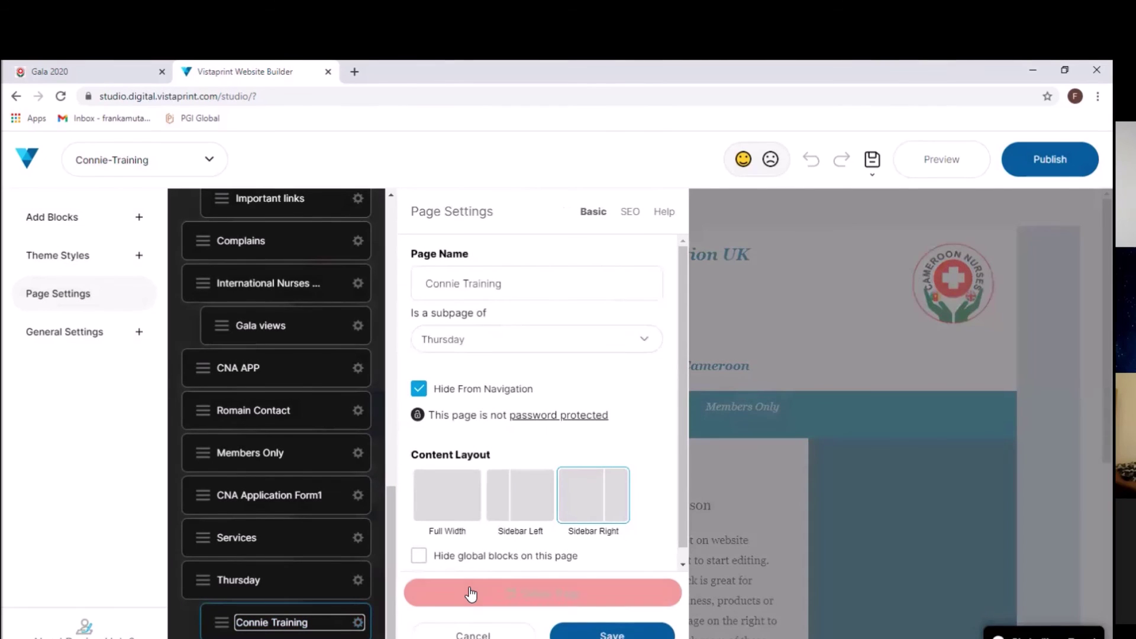
click(471, 593)
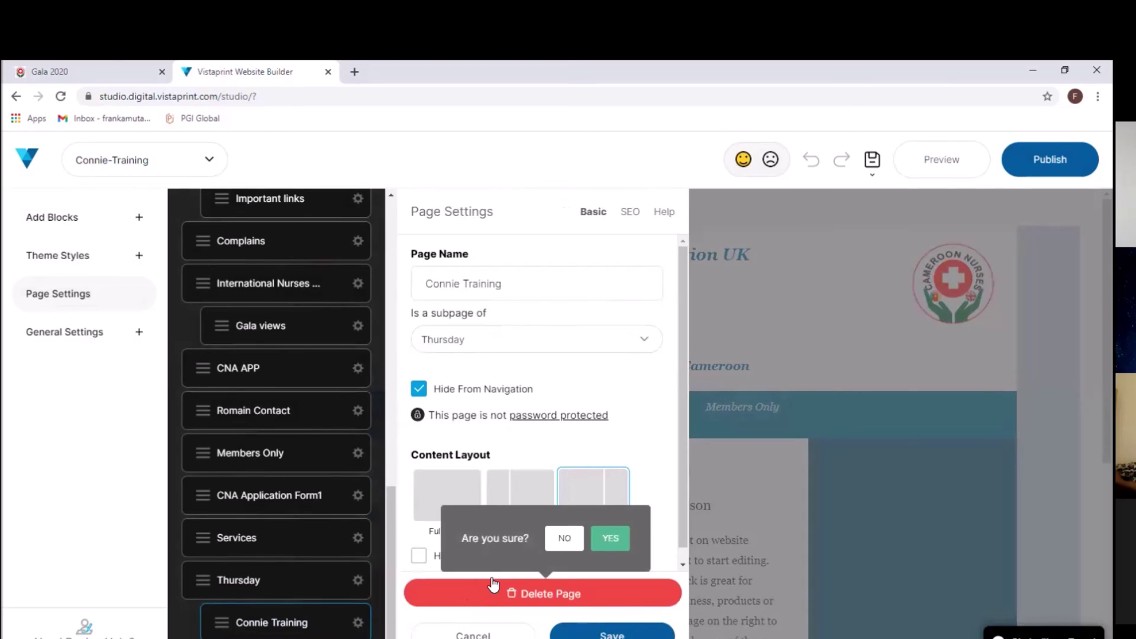
click(599, 538)
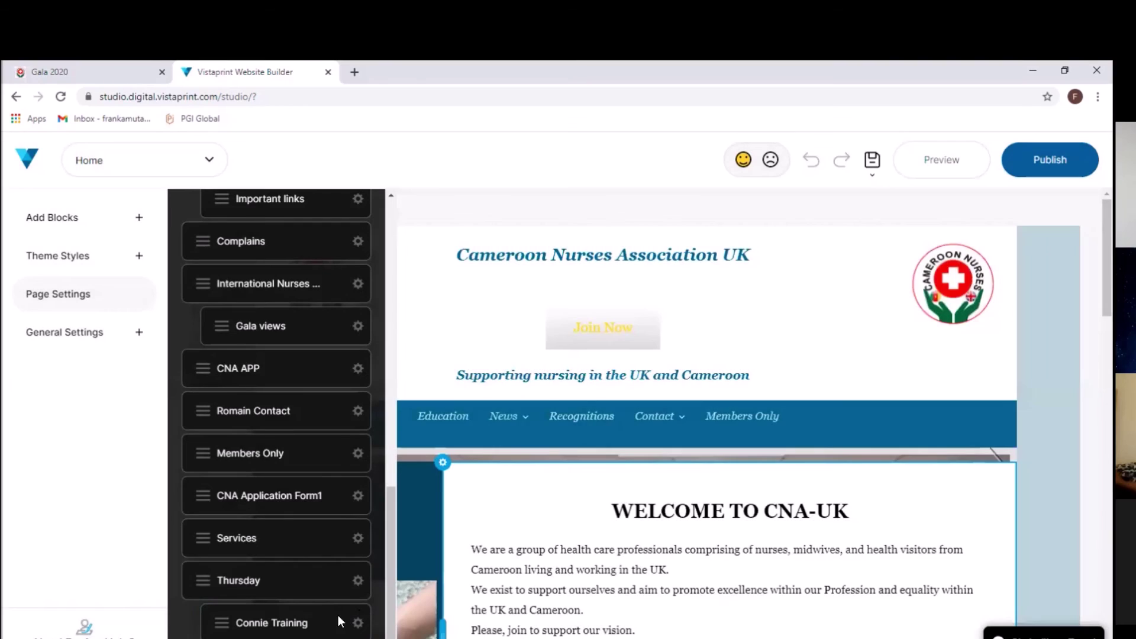
Step: Delete the Thursday page from the page list
scroll(331, 618, up, 1)
click(321, 622)
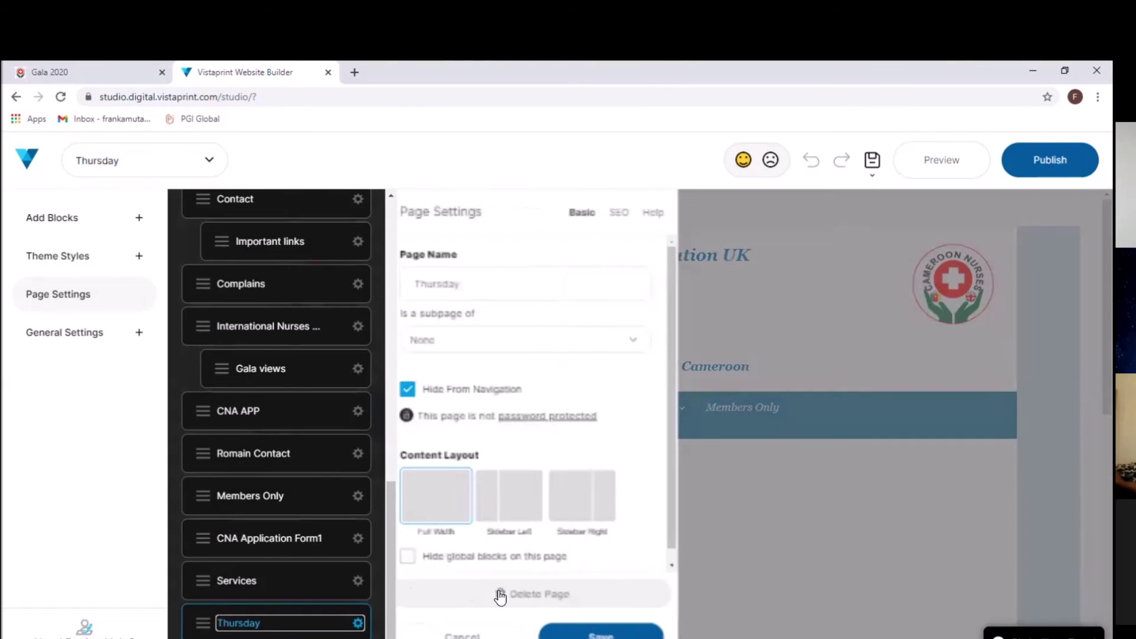
click(500, 595)
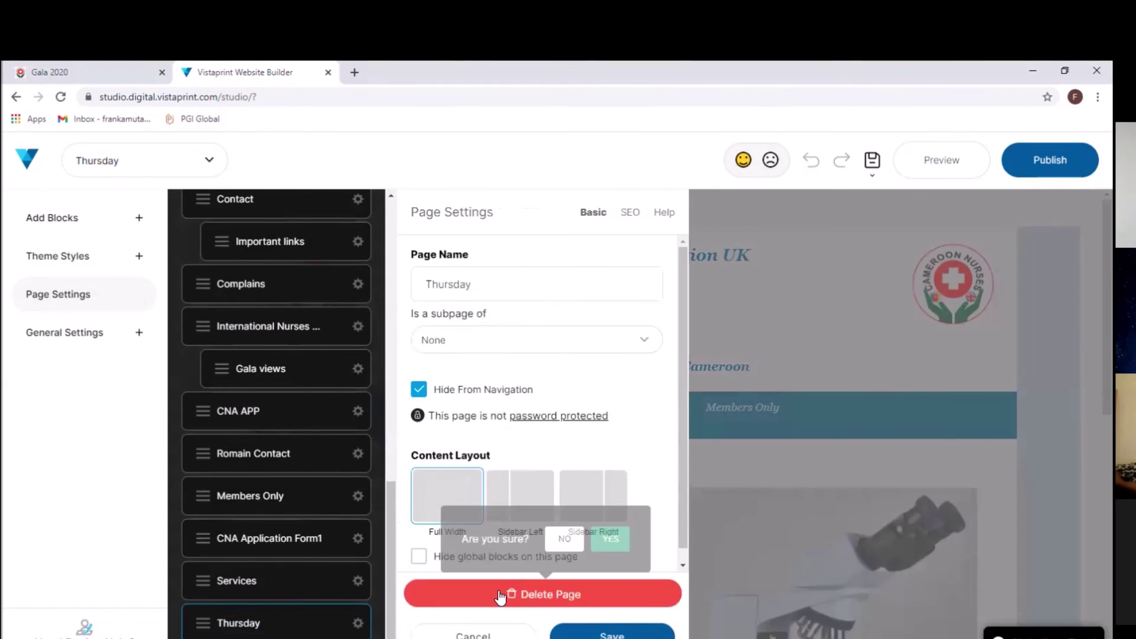
click(602, 549)
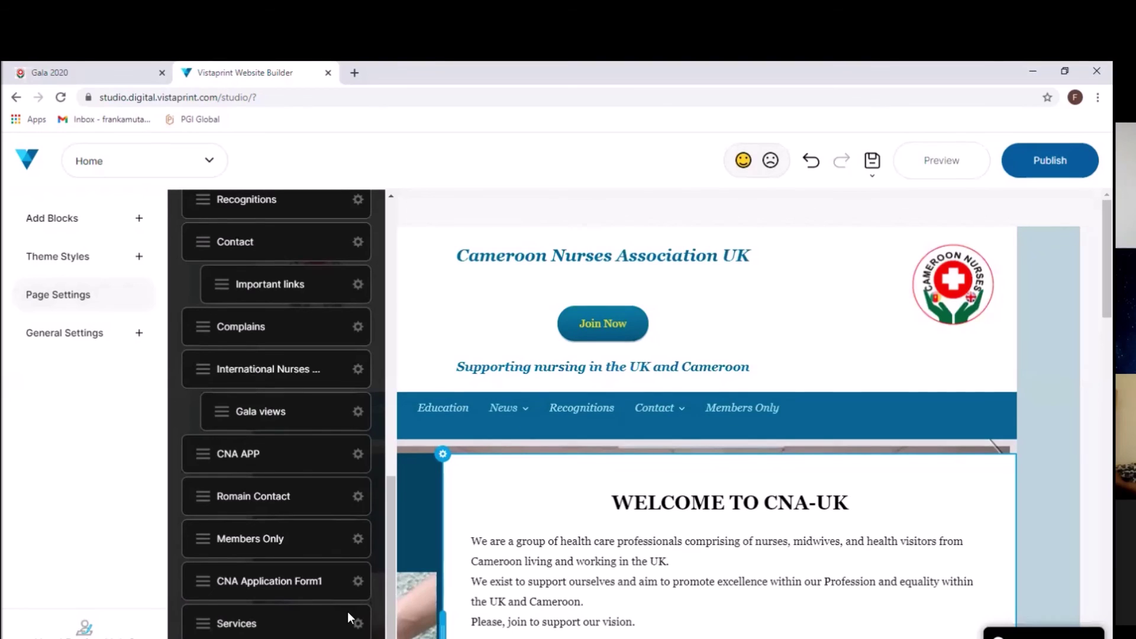
Step: Delete the Services page, confirming with YES
click(339, 632)
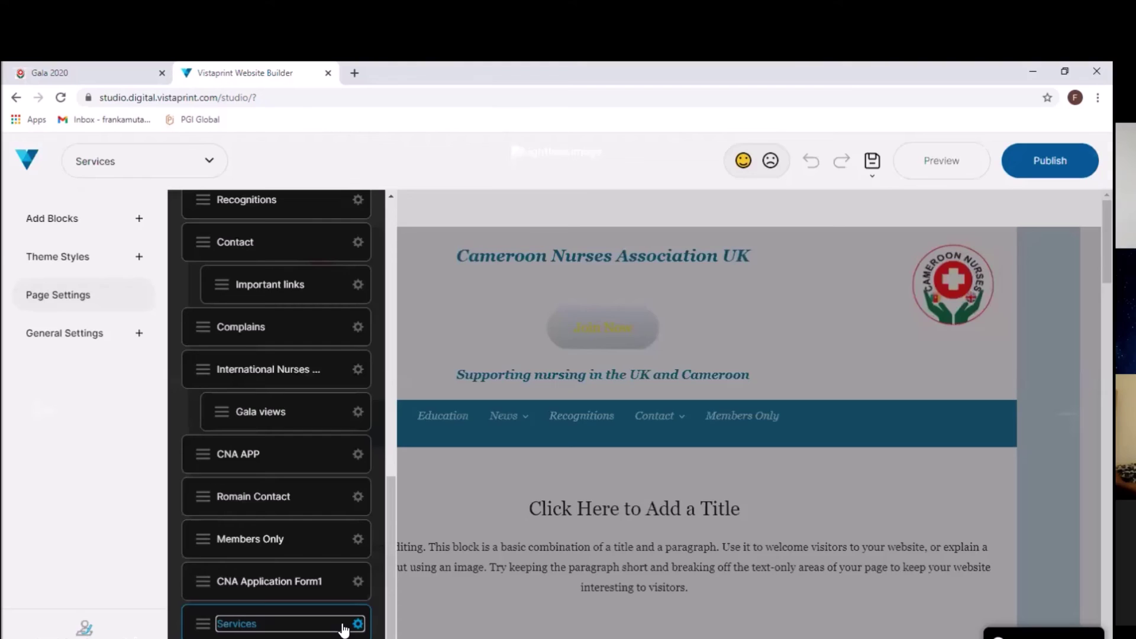
click(358, 623)
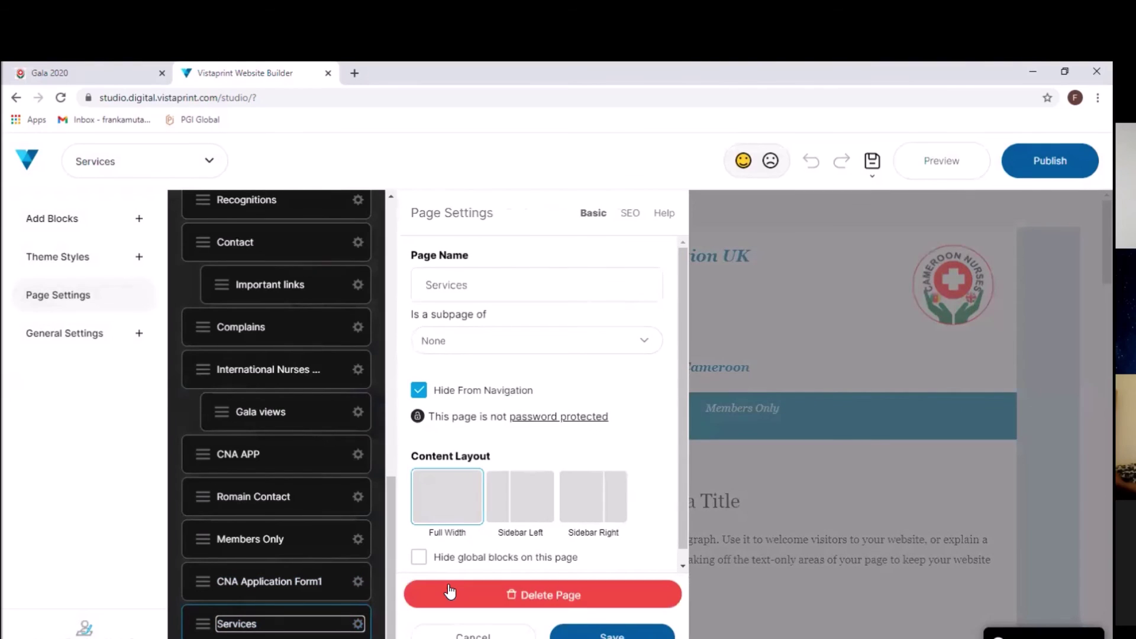
click(450, 591)
click(616, 543)
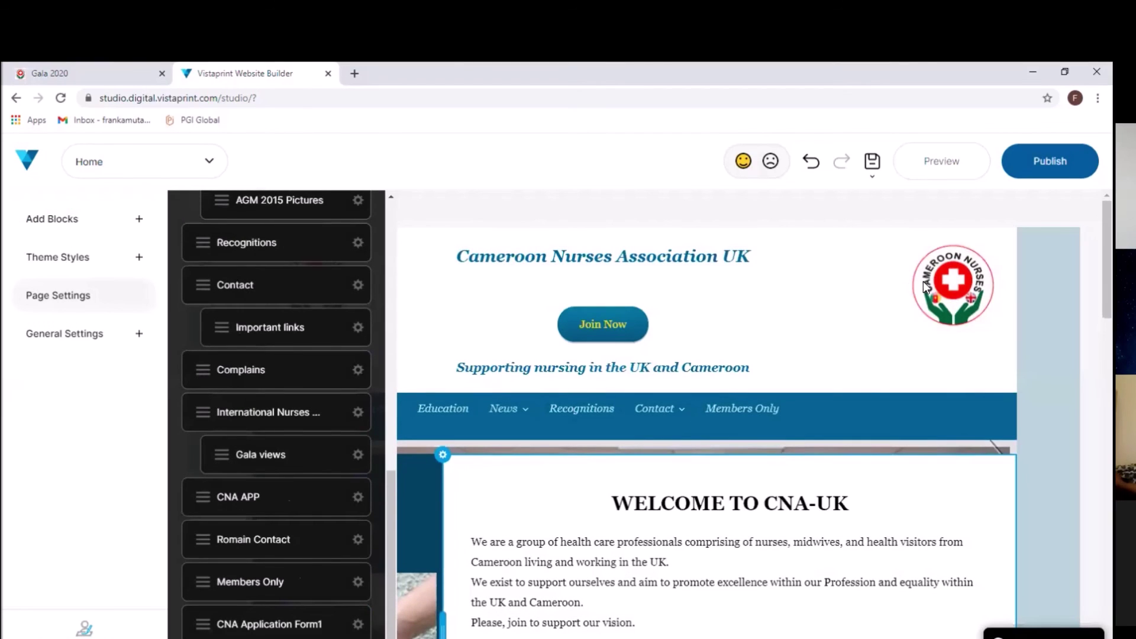
Step: Publish the website and dismiss the Congratulations confirmation popup
click(1049, 165)
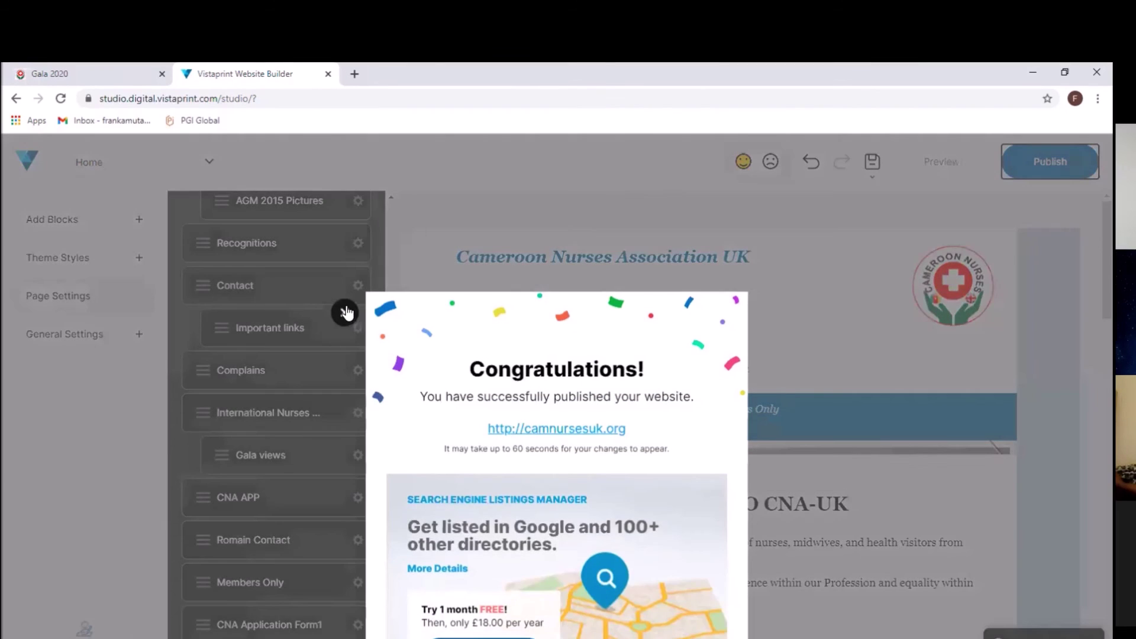
click(344, 313)
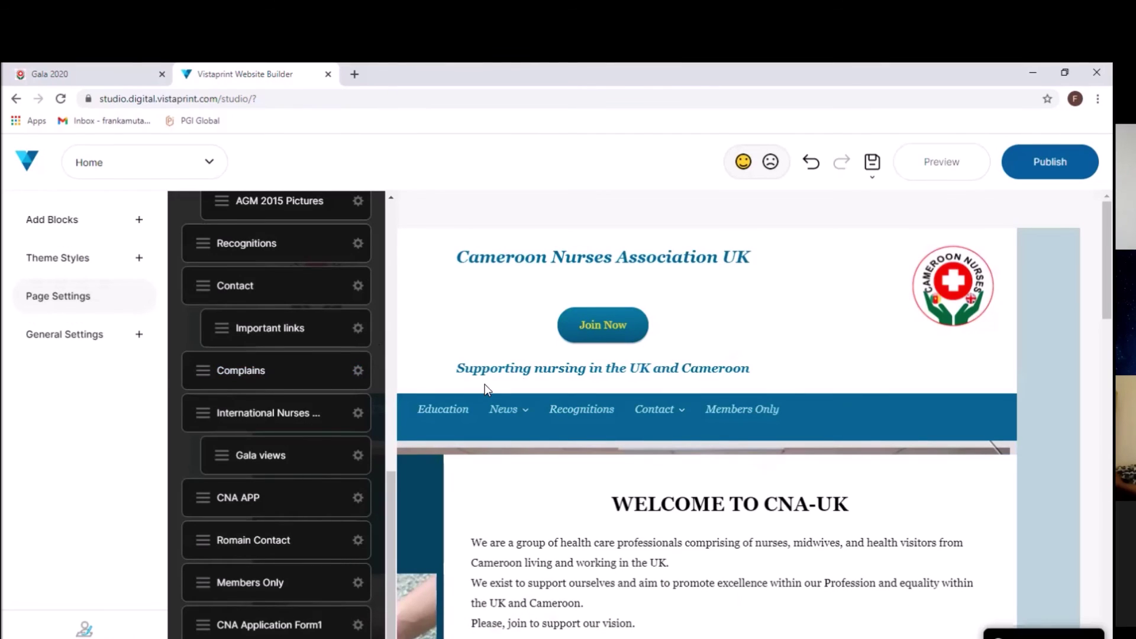
click(485, 339)
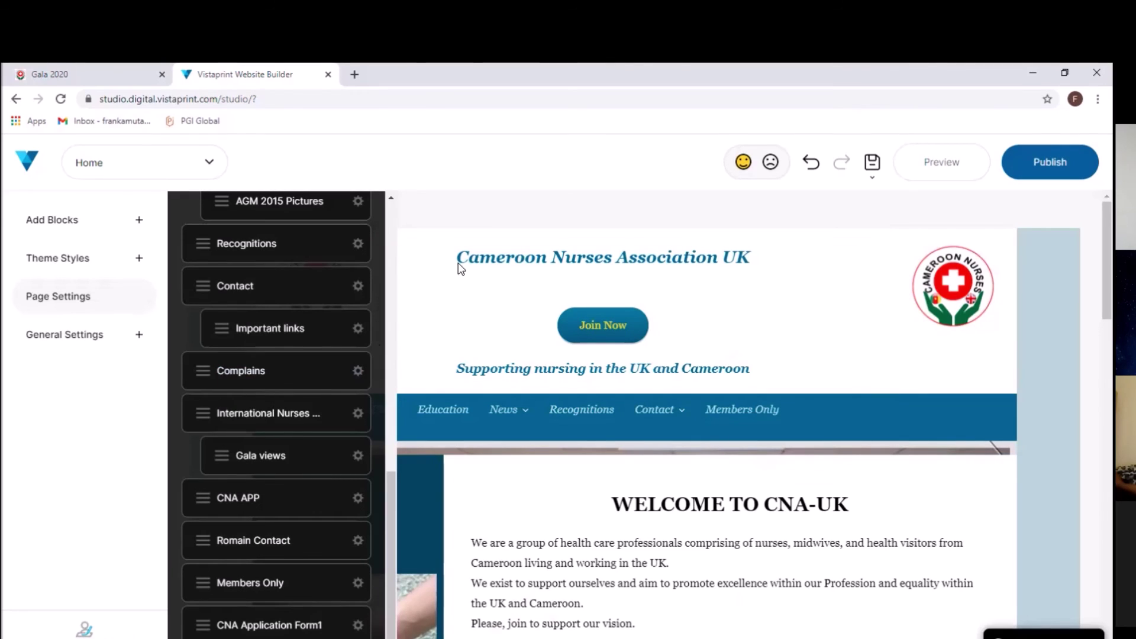